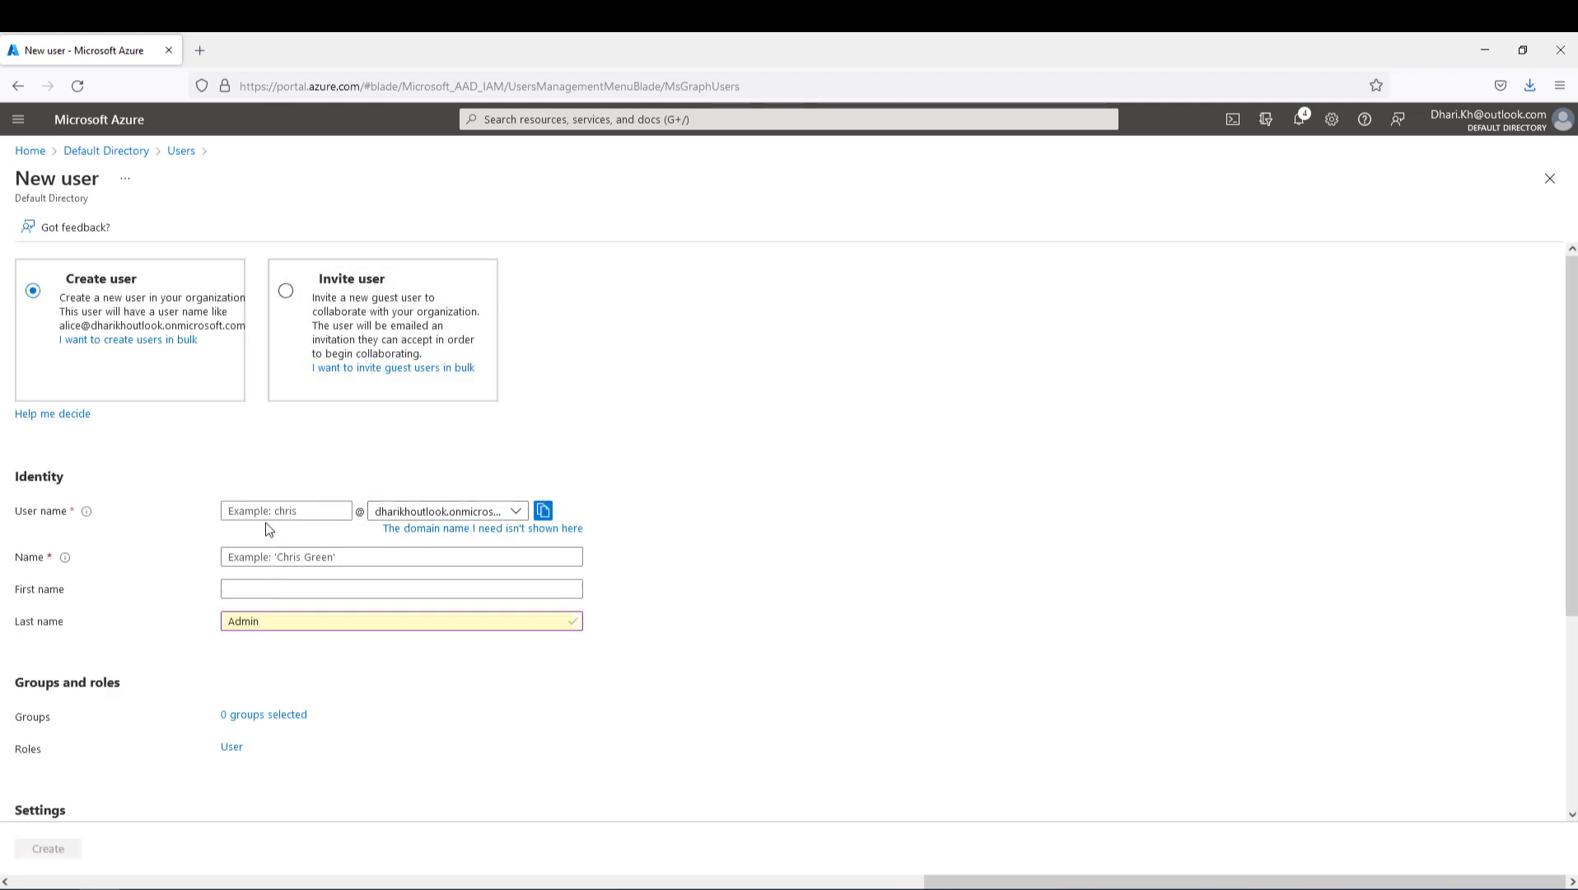
- Enter User01 as the new user's user name, display name and first name
click(266, 511)
text(Use)
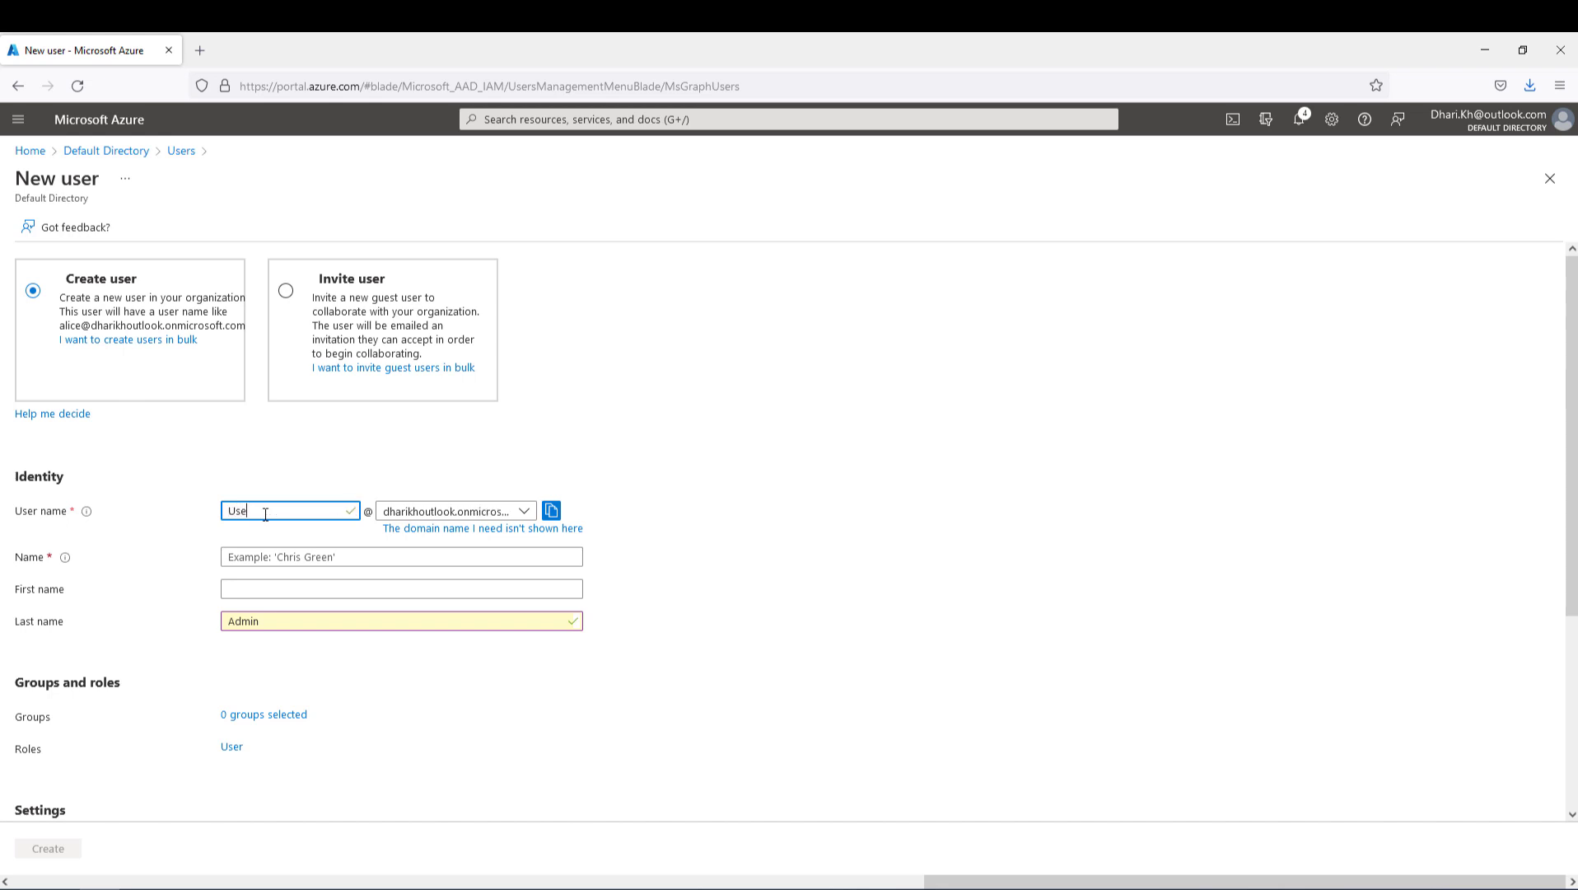
text(r01)
double_click(266, 511)
key(ctrl+c)
click(325, 557)
key(ctrl+v)
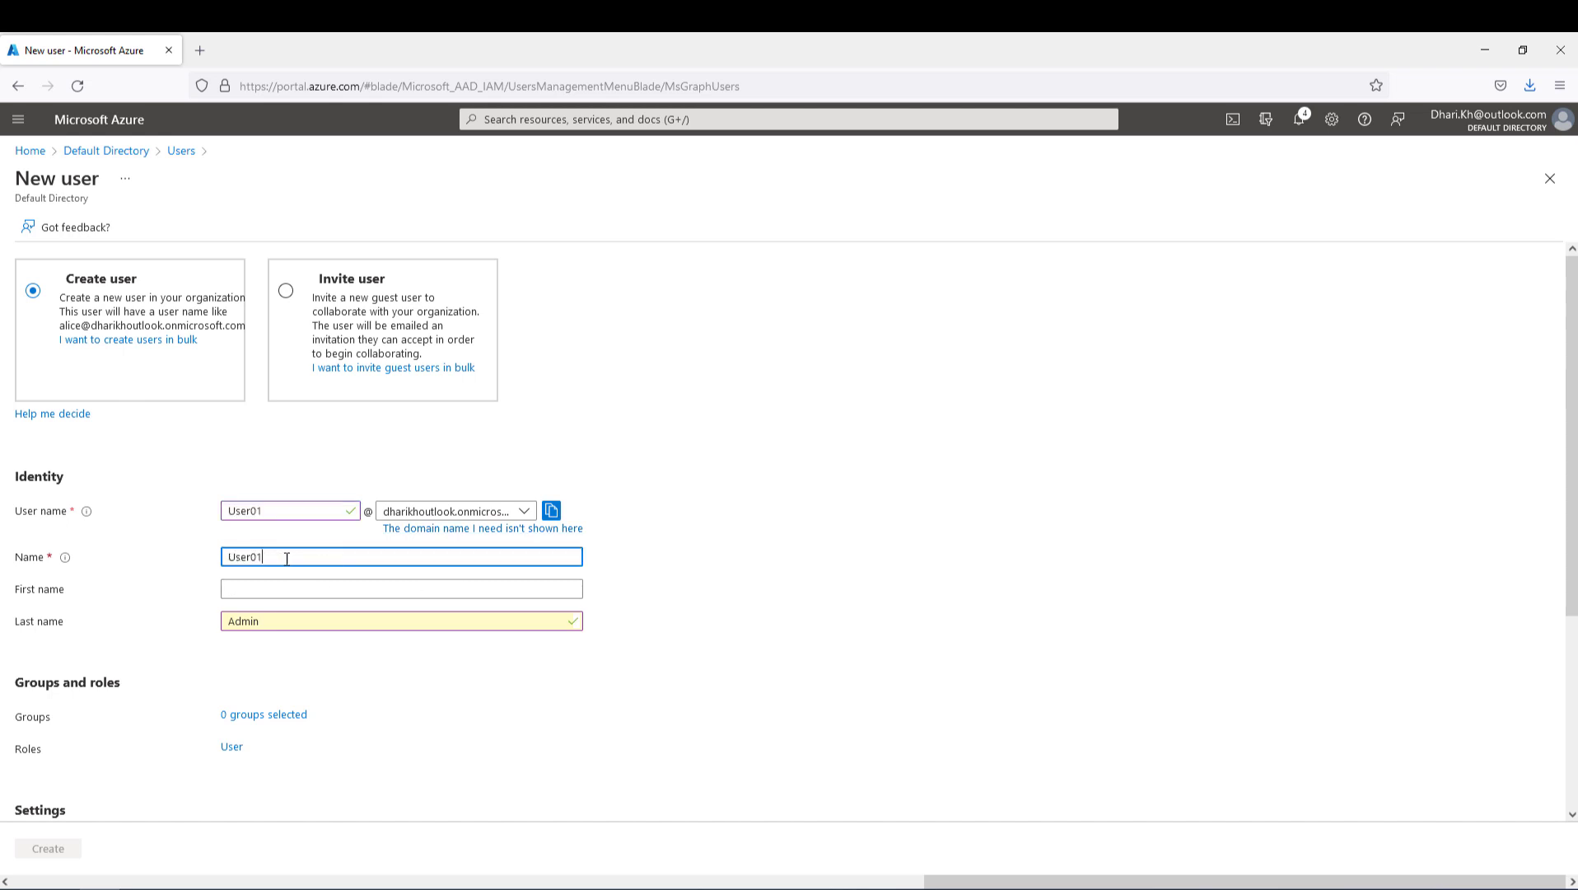
click(270, 588)
key(ctrl+v)
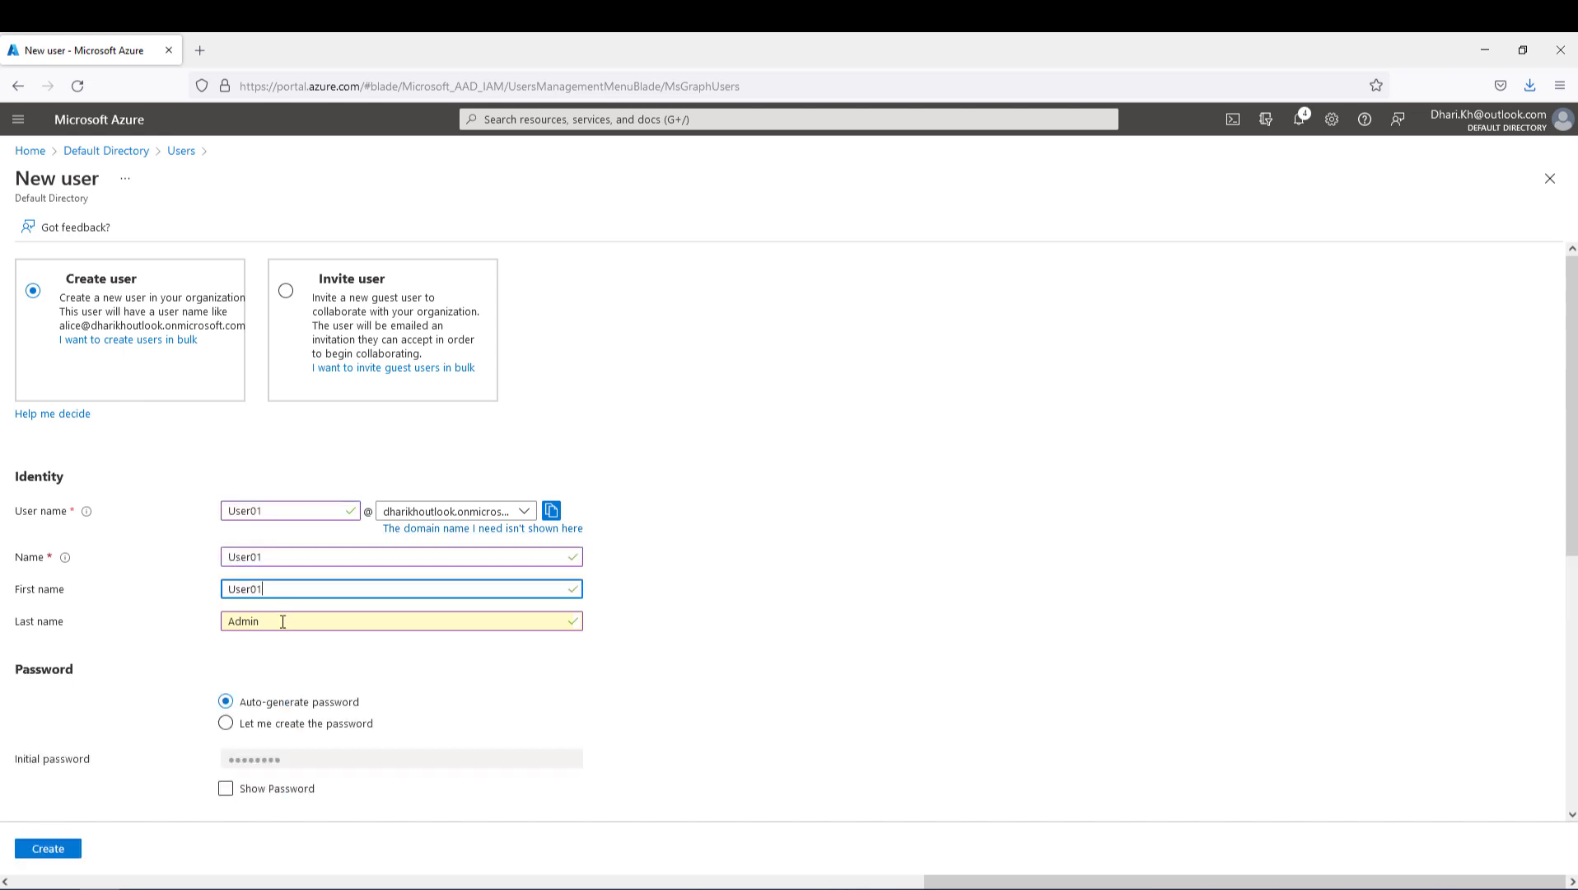
- Choose a self-created initial password, enter it, and create the user
scroll(282, 621, down, 2)
click(226, 556)
double_click(248, 590)
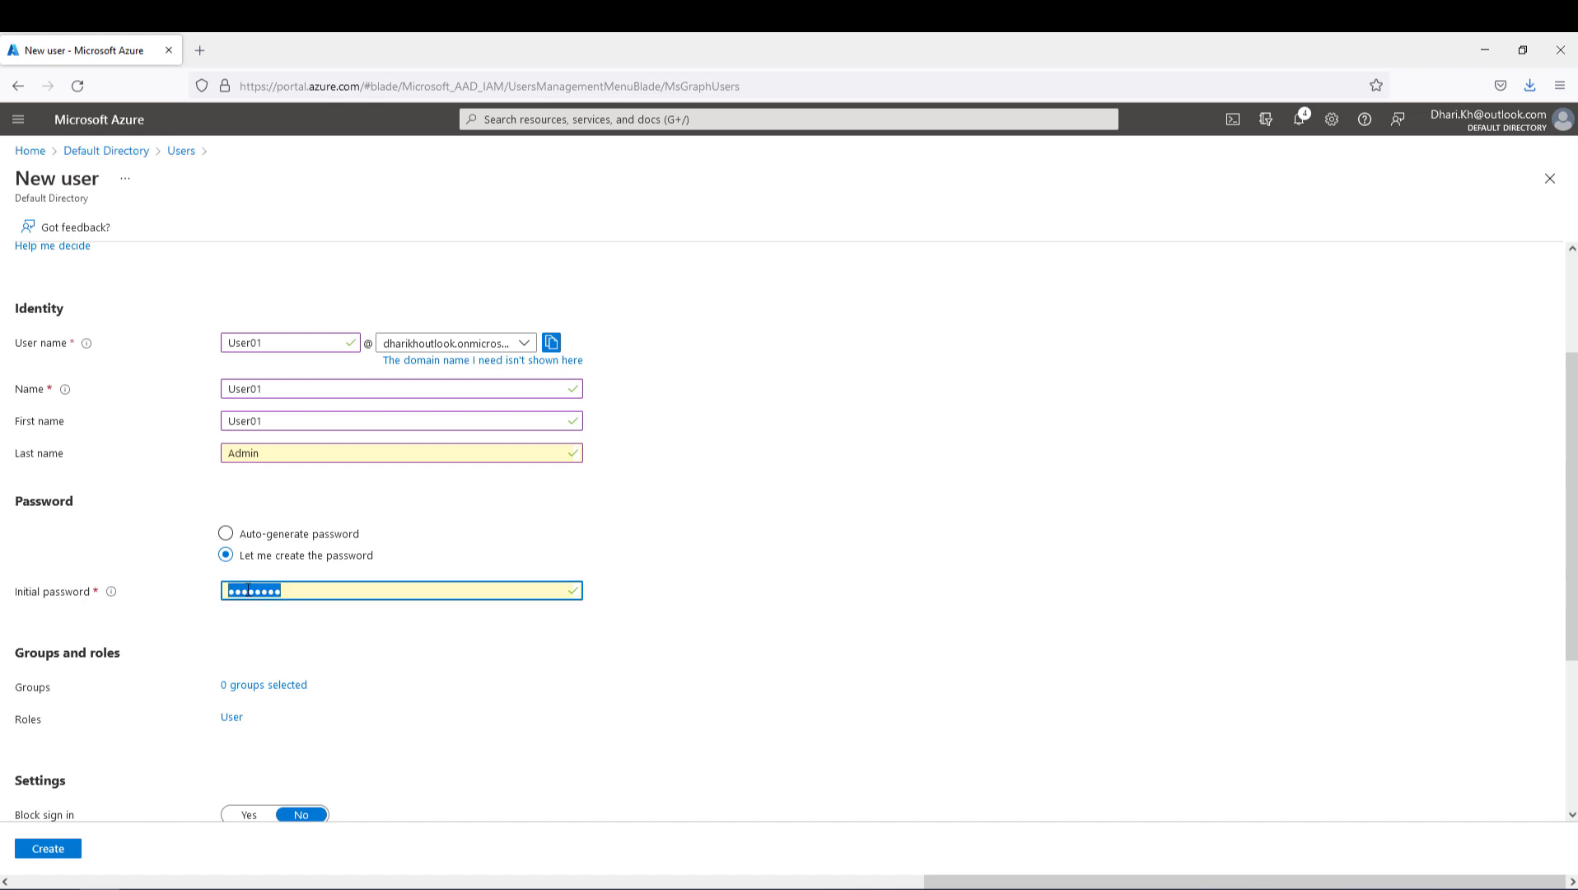
text(********)
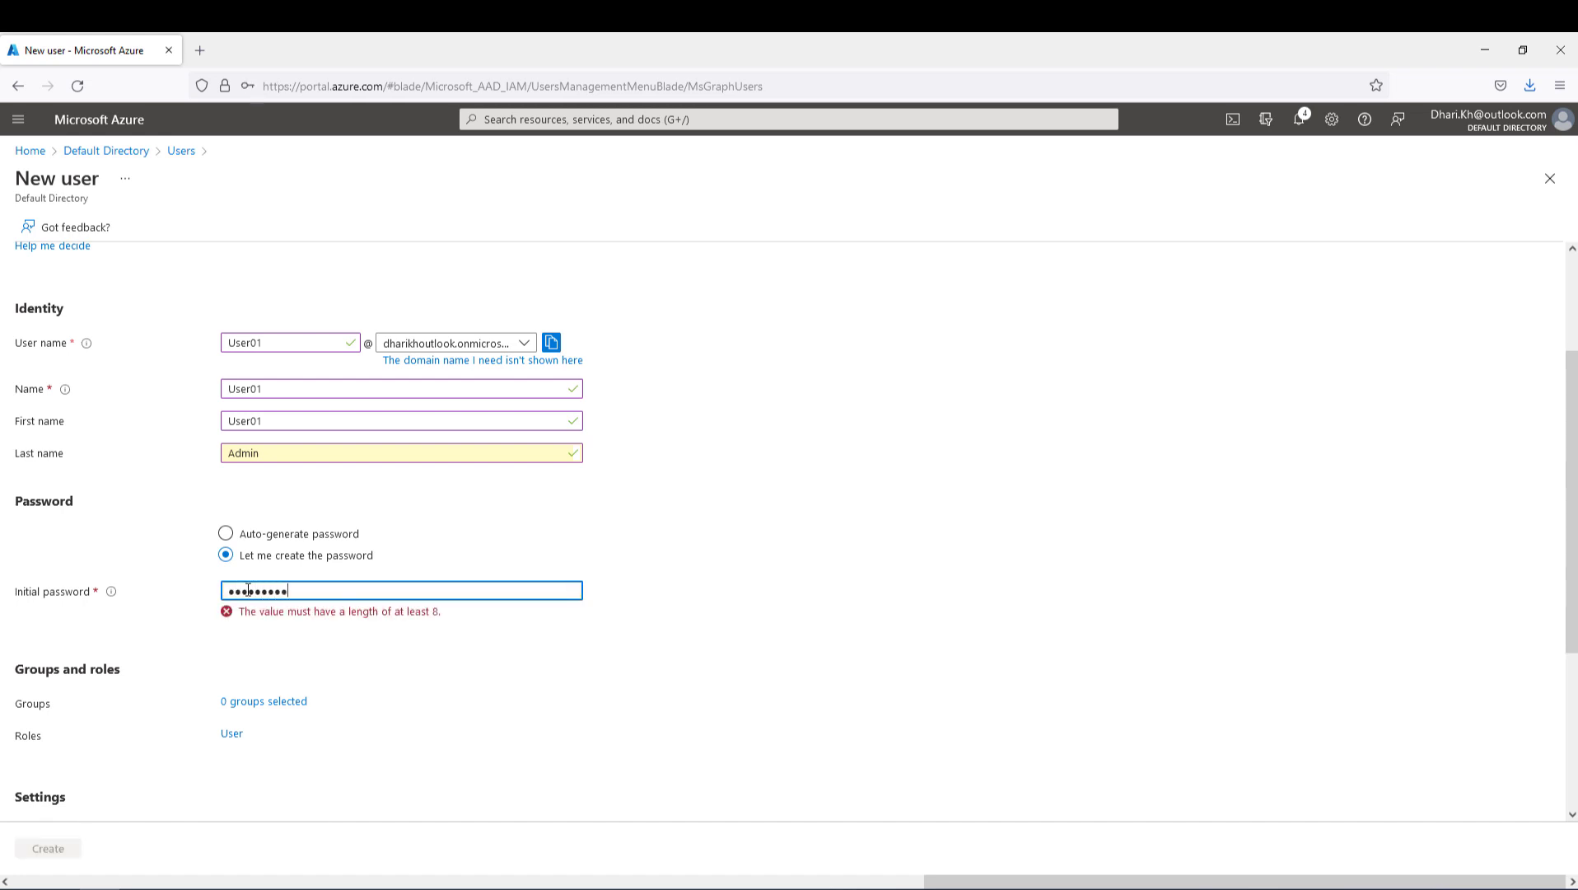
scroll(317, 634, down, 3)
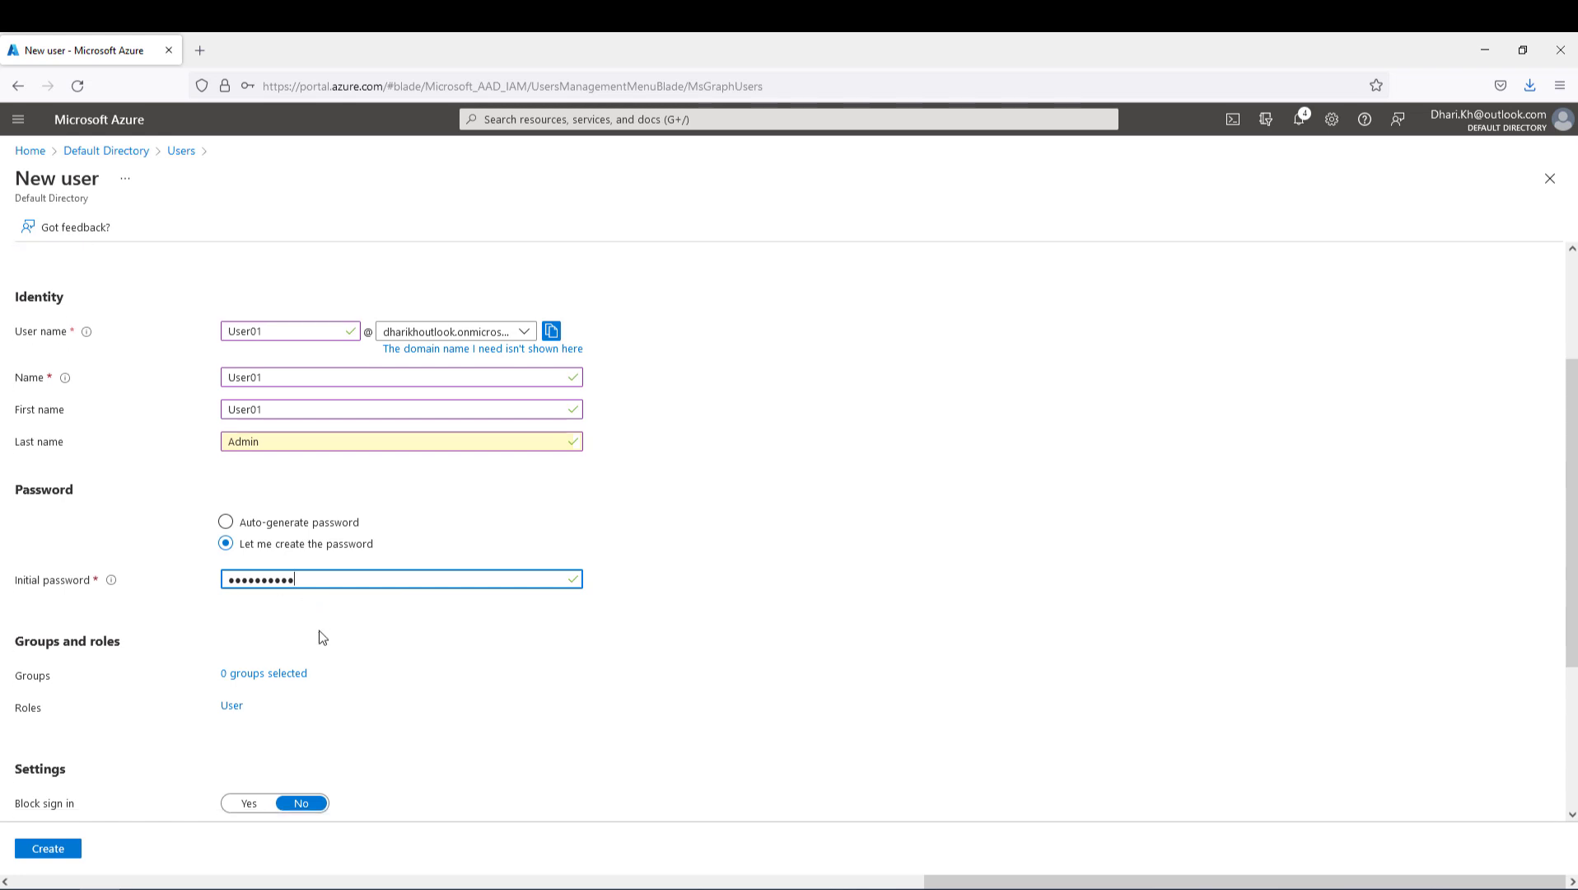
click(55, 858)
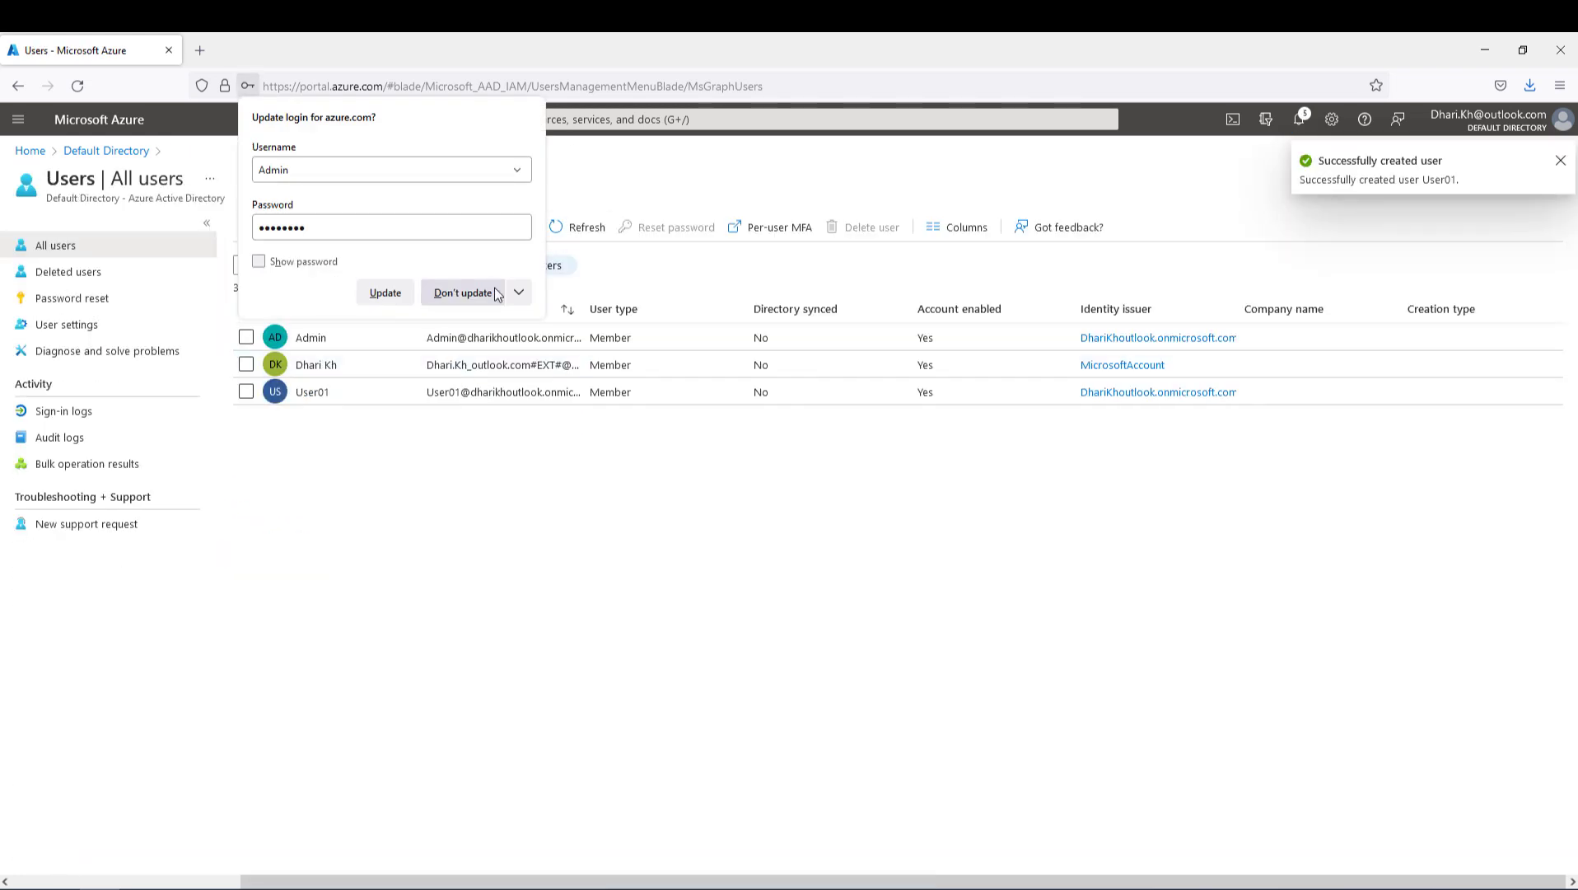
- Dismiss the save-login prompt and go from Home to the Enterprise applications list
click(462, 293)
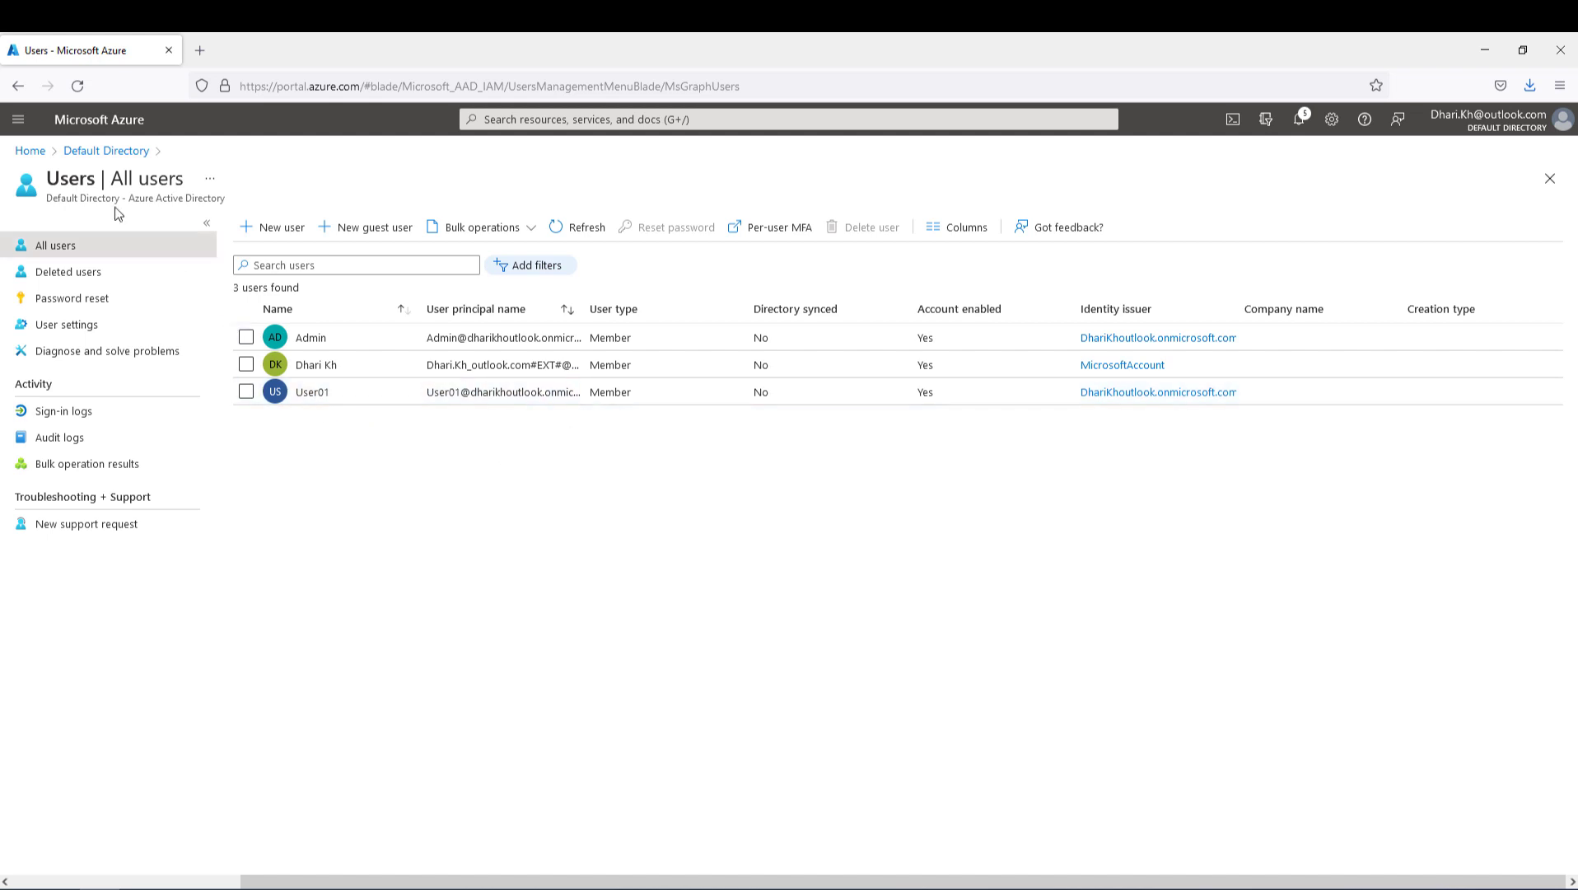
click(30, 151)
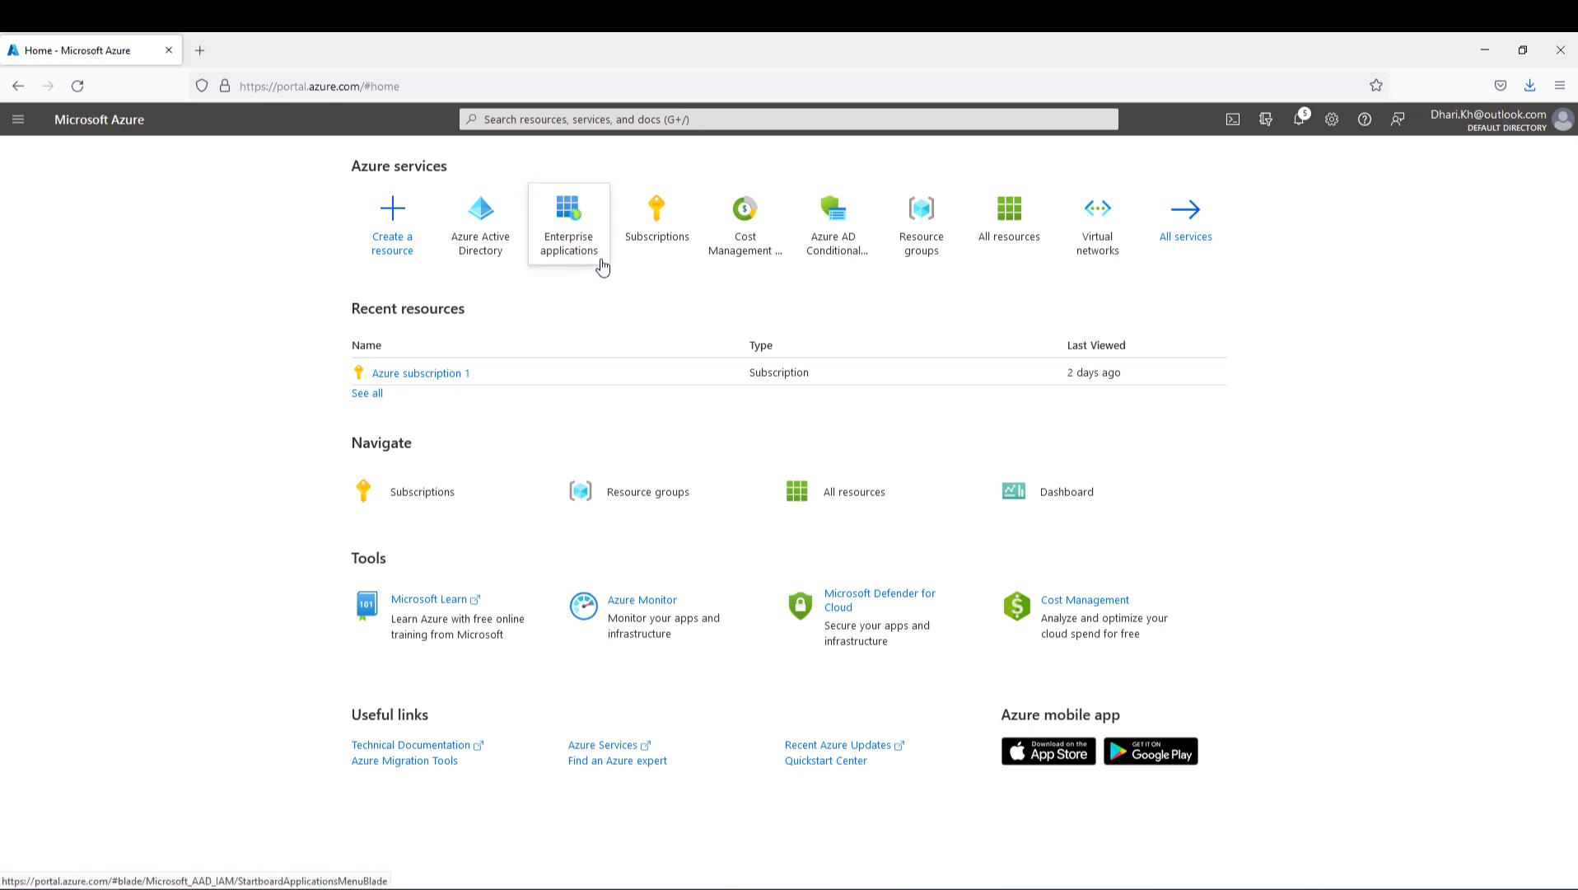
mouse_move(599, 262)
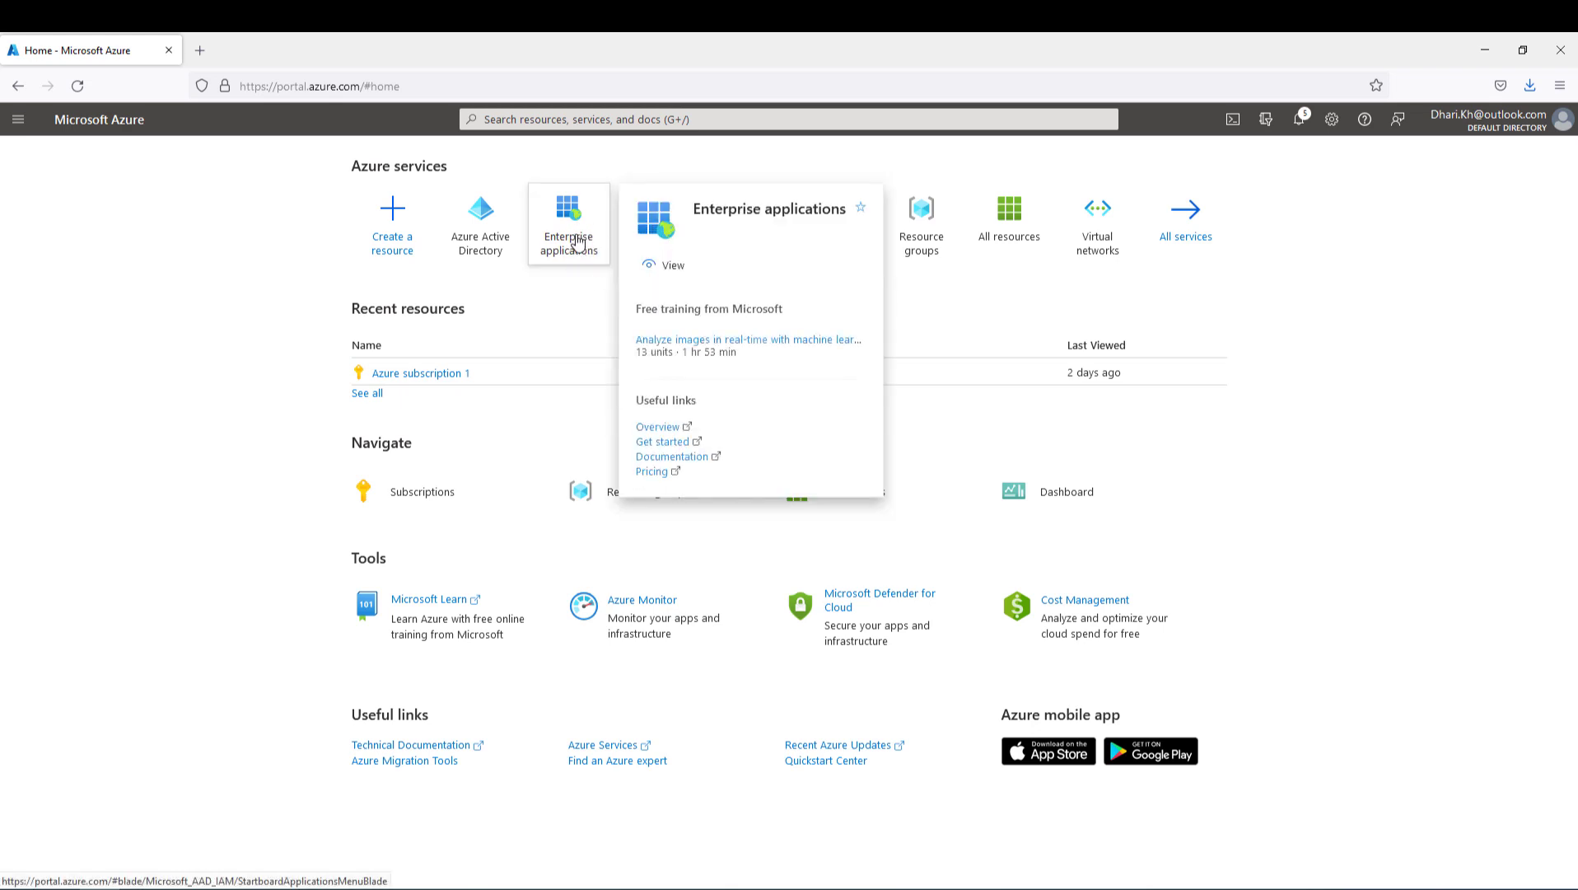
click(578, 241)
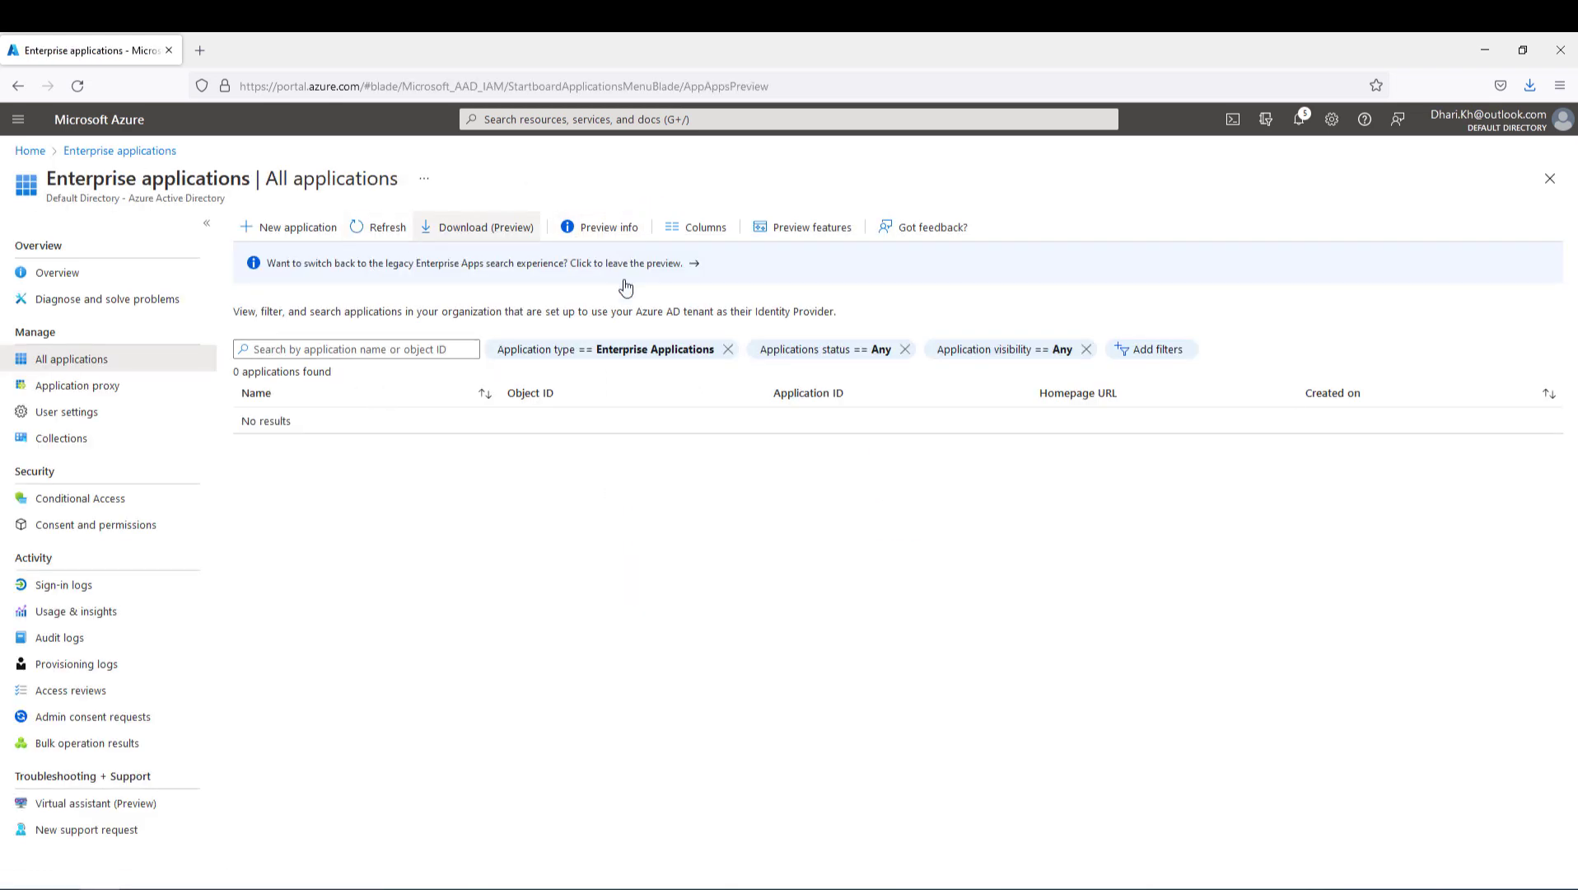
- Search the gallery for 'palo alto' and add Palo Alto Networks - GlobalProtect
click(292, 231)
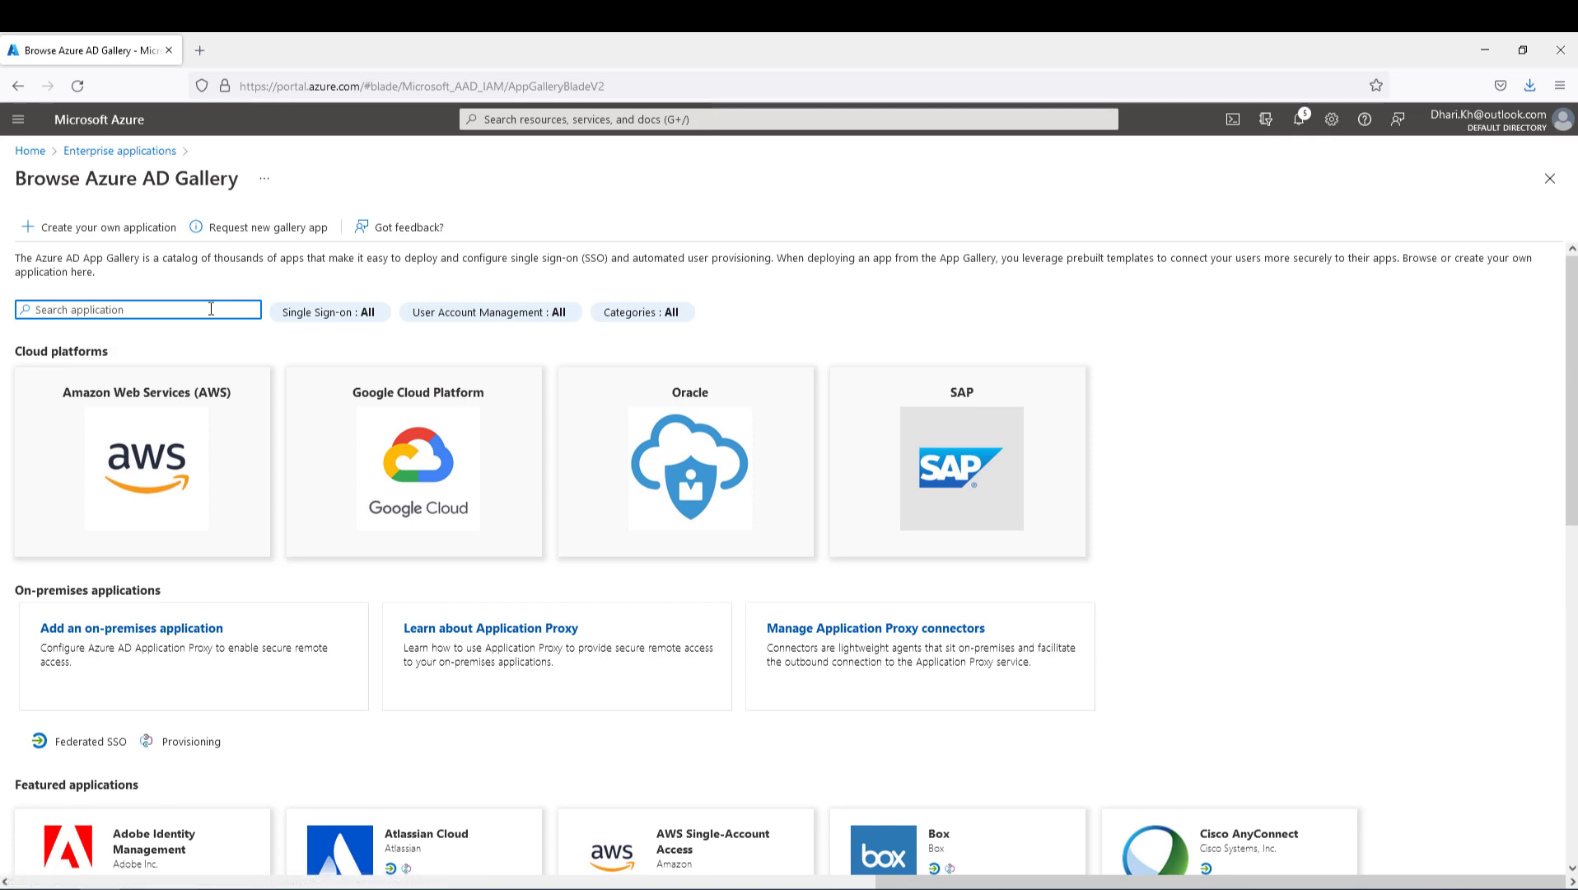
text(palo alto)
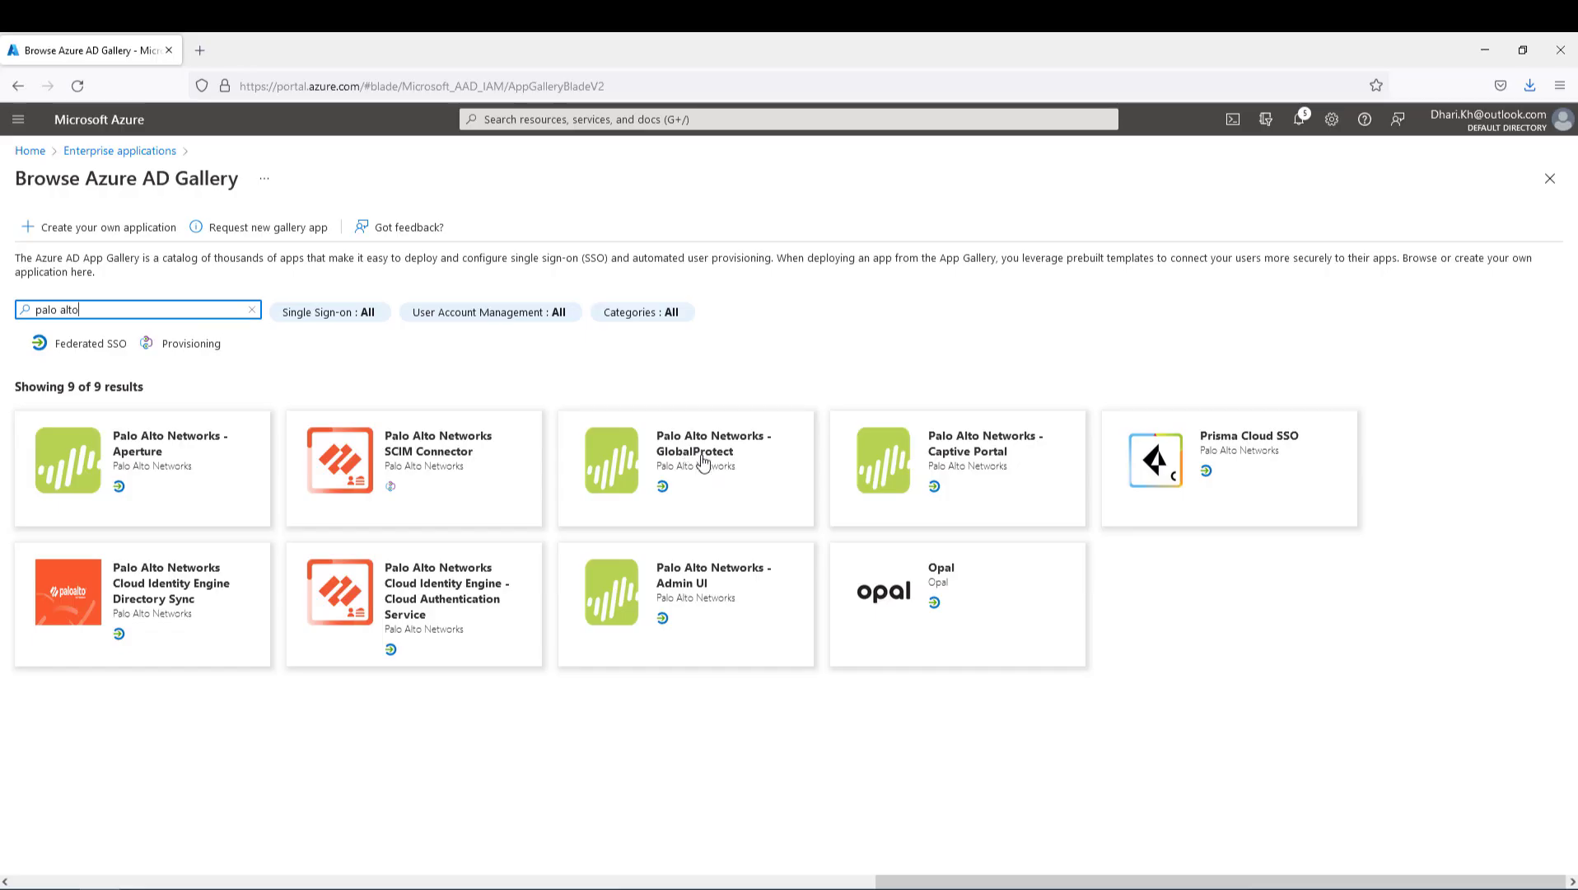
click(713, 461)
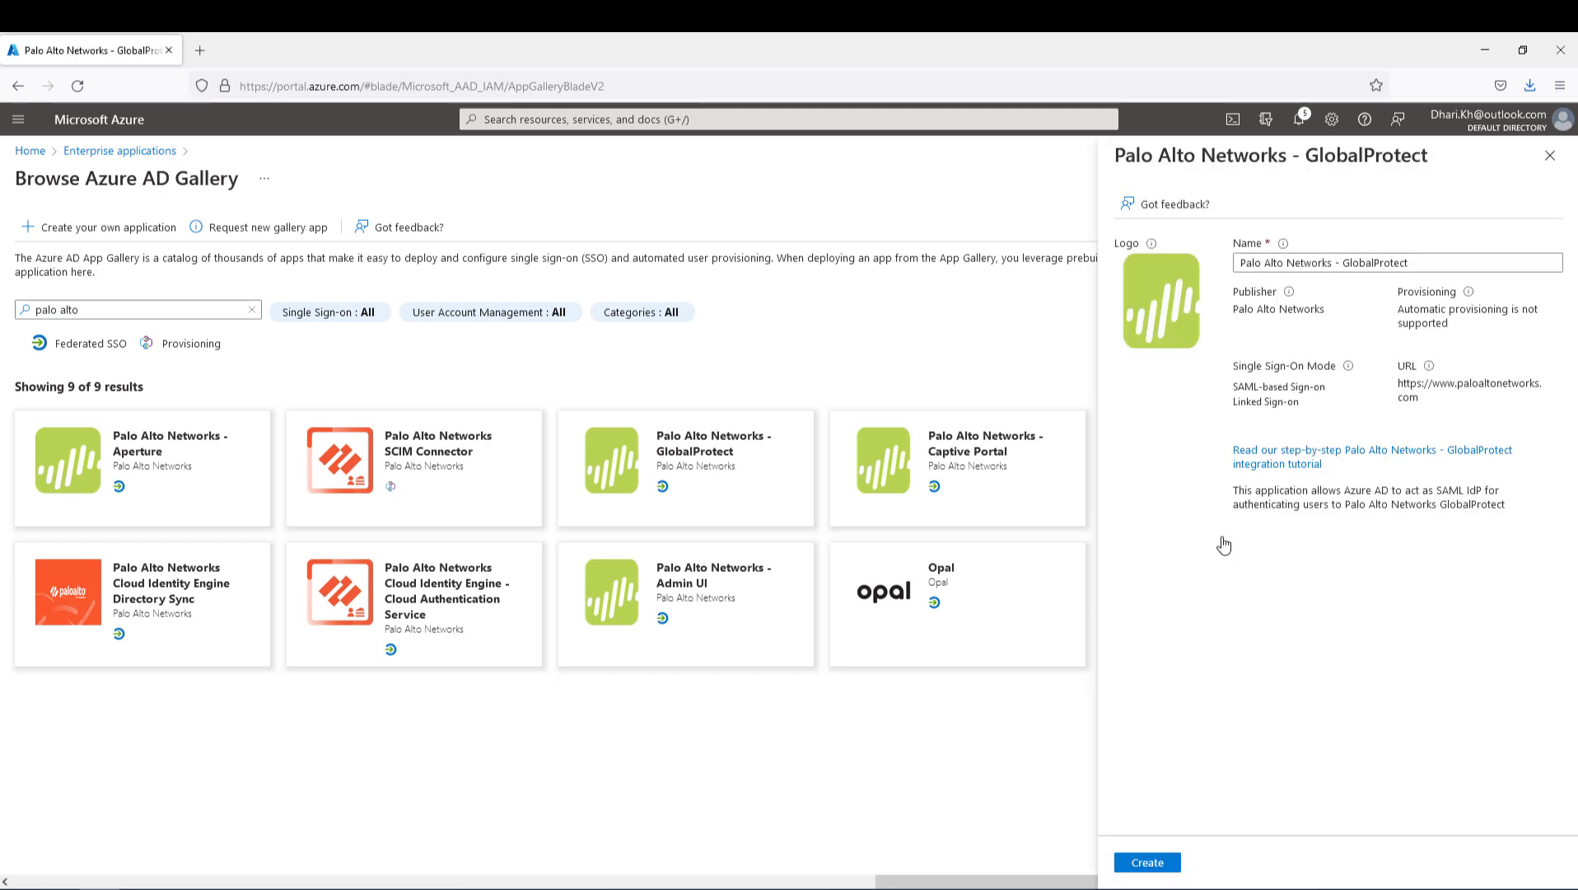
click(1157, 865)
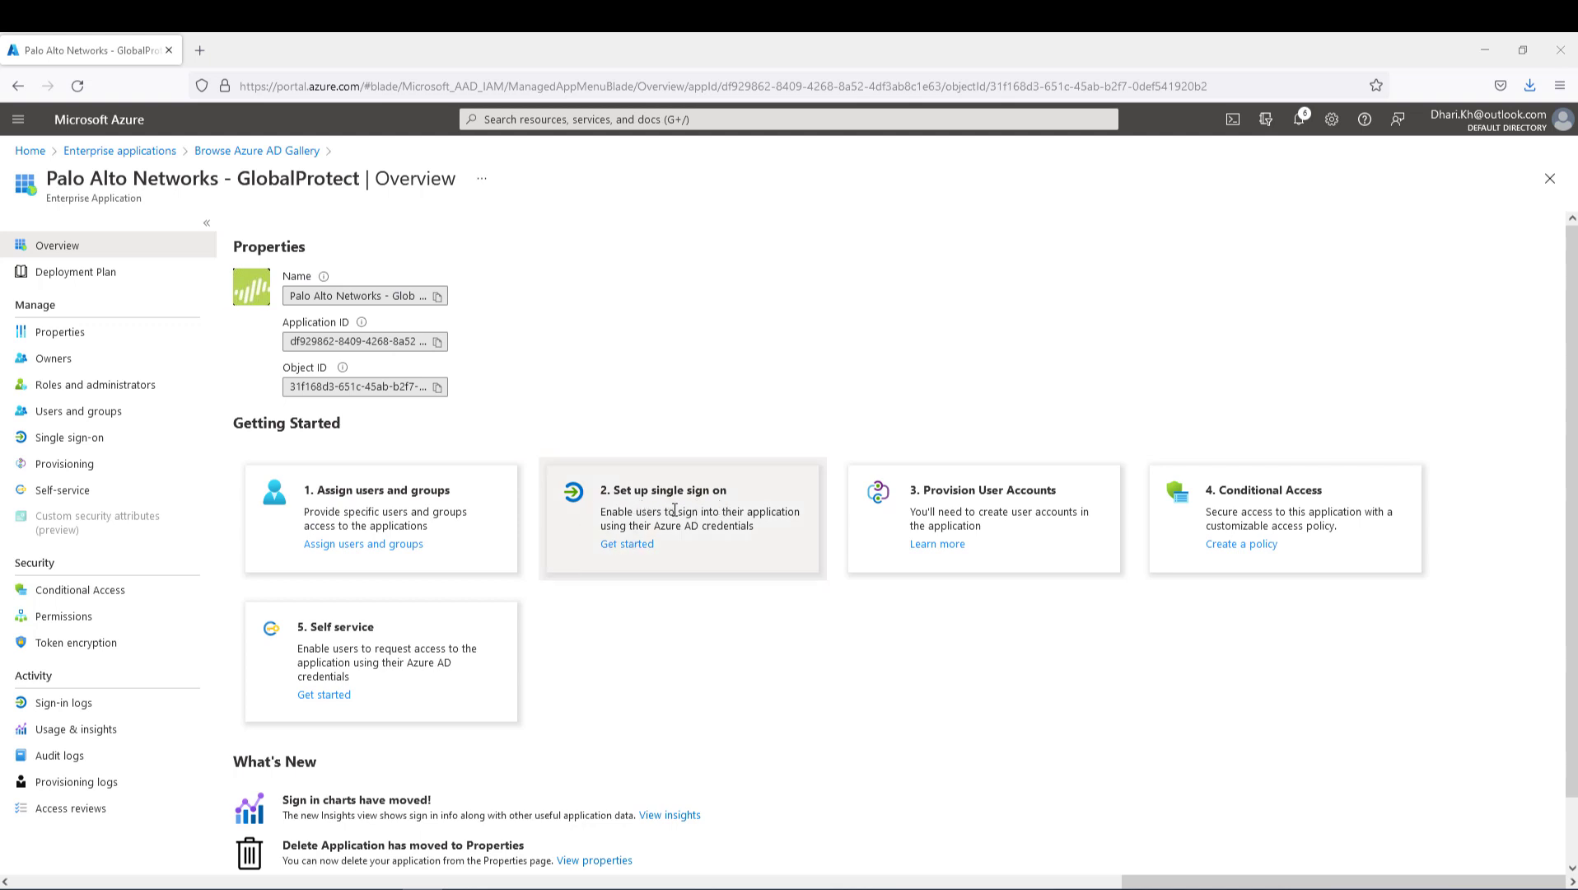
- Start single sign-on setup for the GlobalProtect app and choose SAML
click(634, 546)
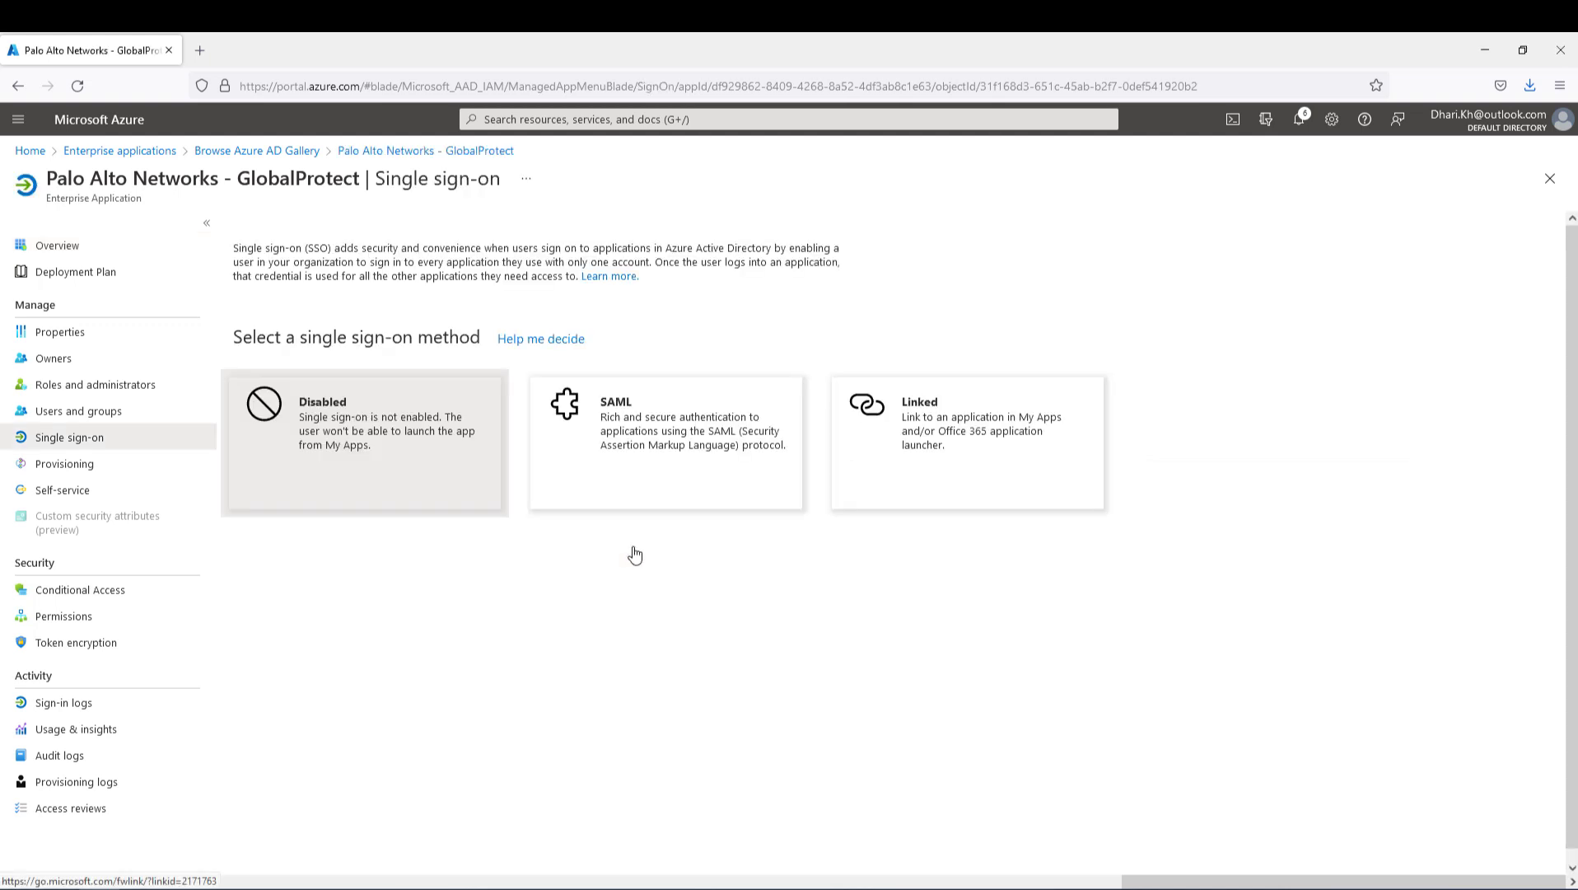
click(619, 424)
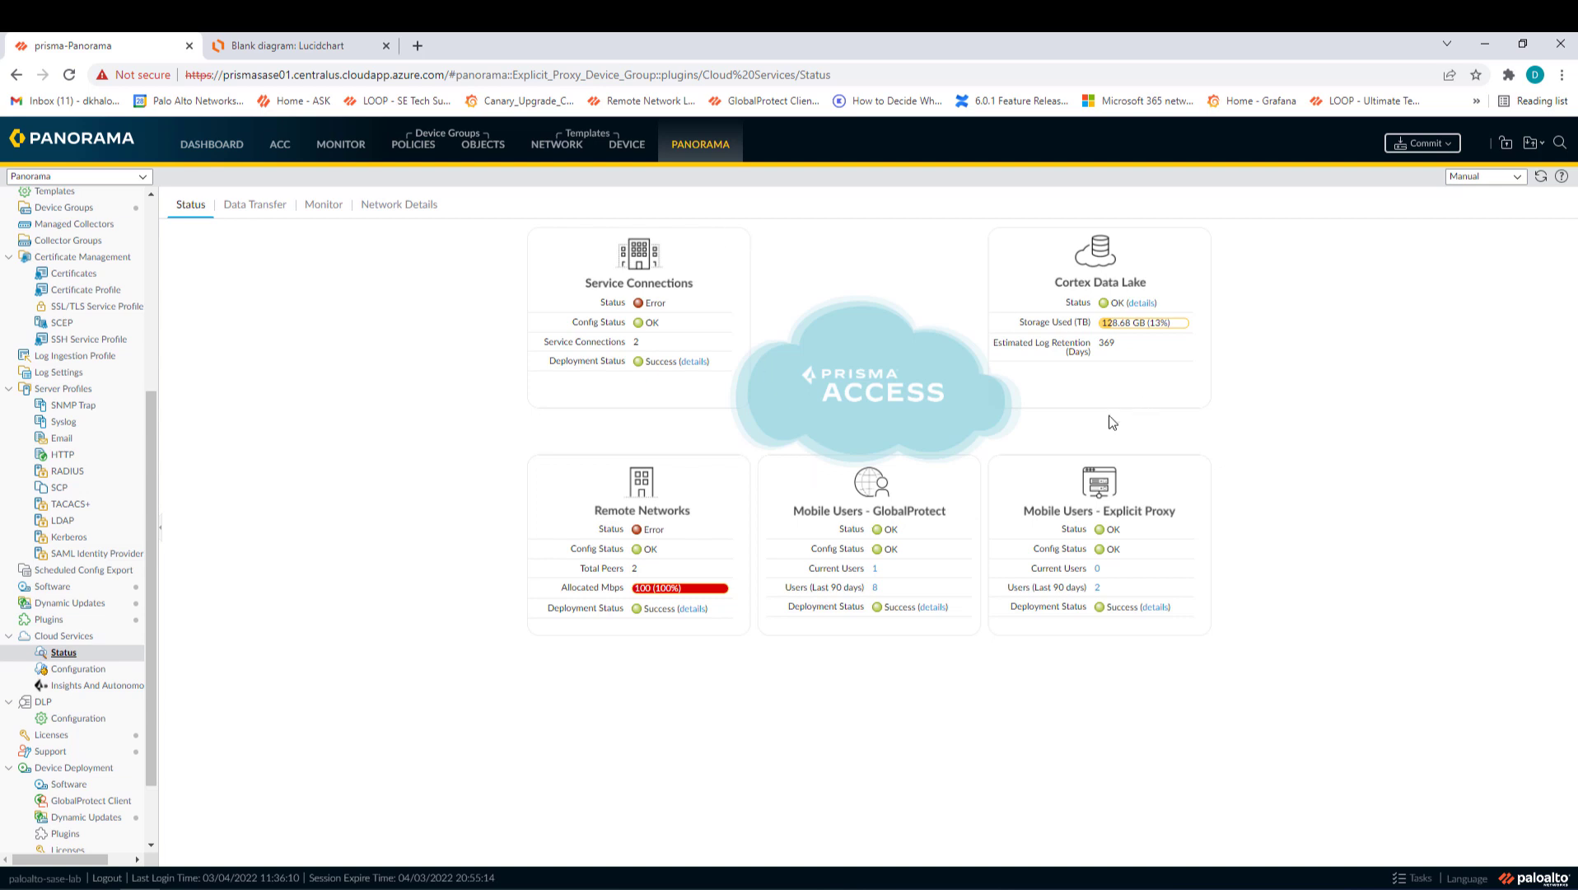
- Copy the portal address VPNU.lab.gpcloudservice.com from Mobile Users - GlobalProtect network details
click(404, 211)
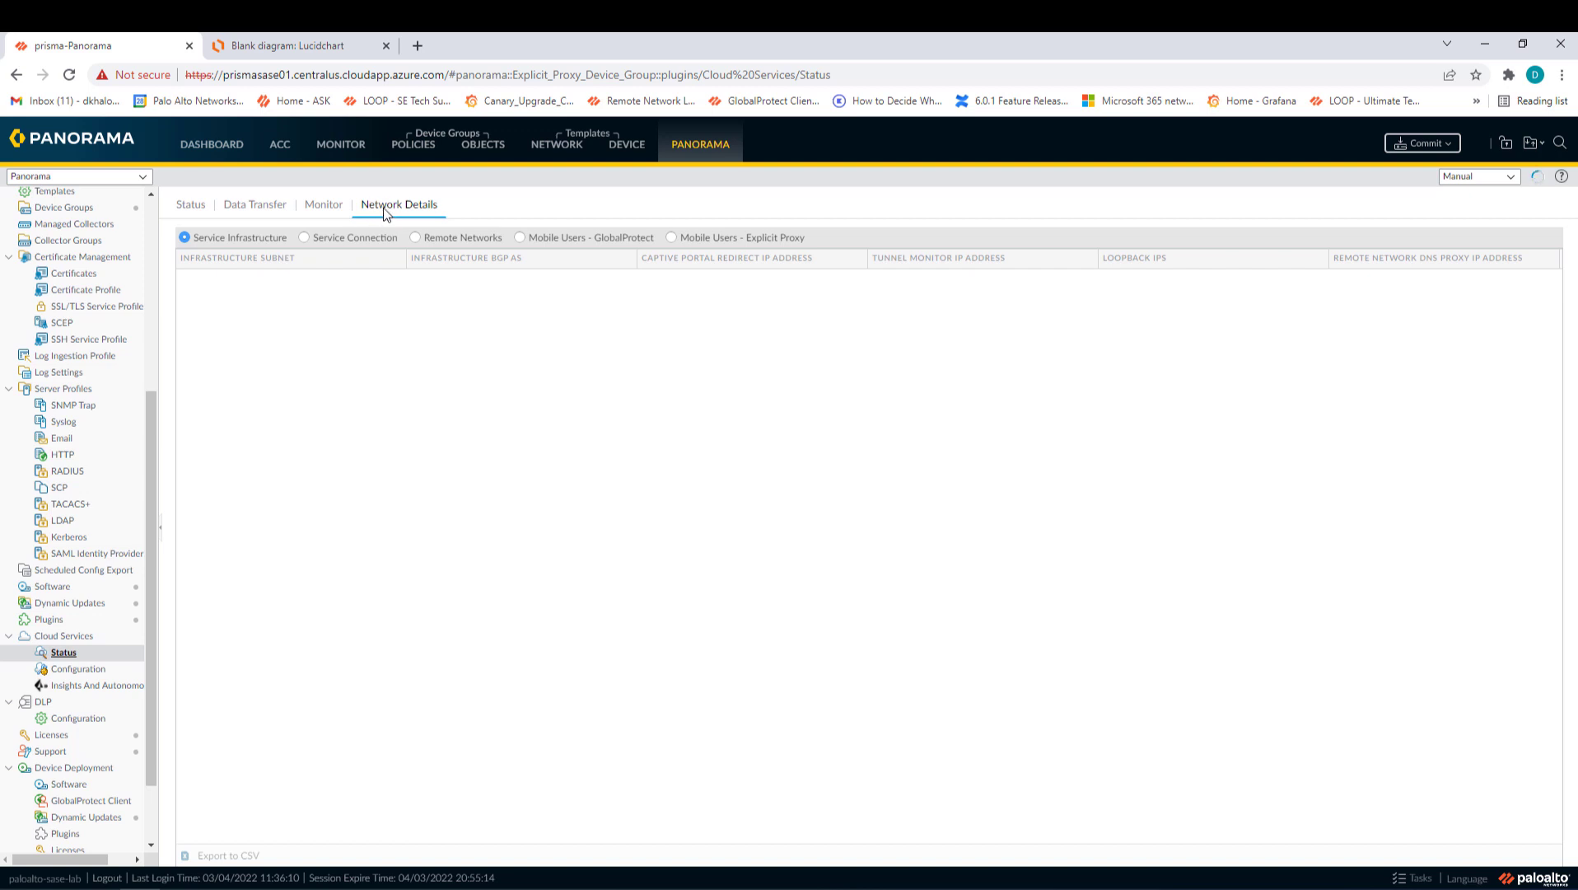
click(548, 239)
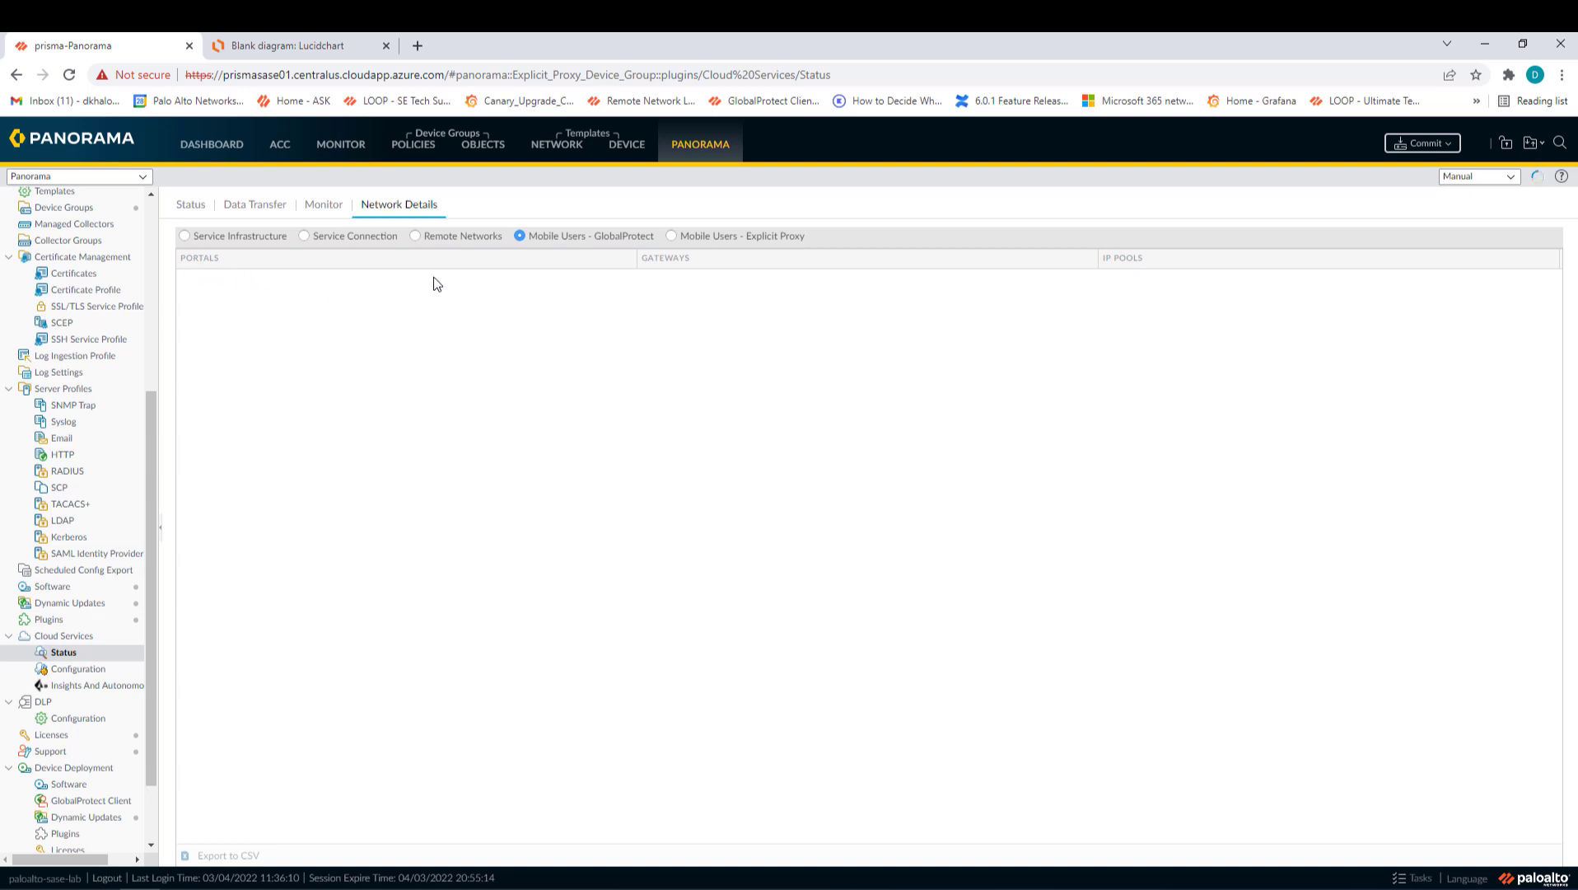
double_click(241, 278)
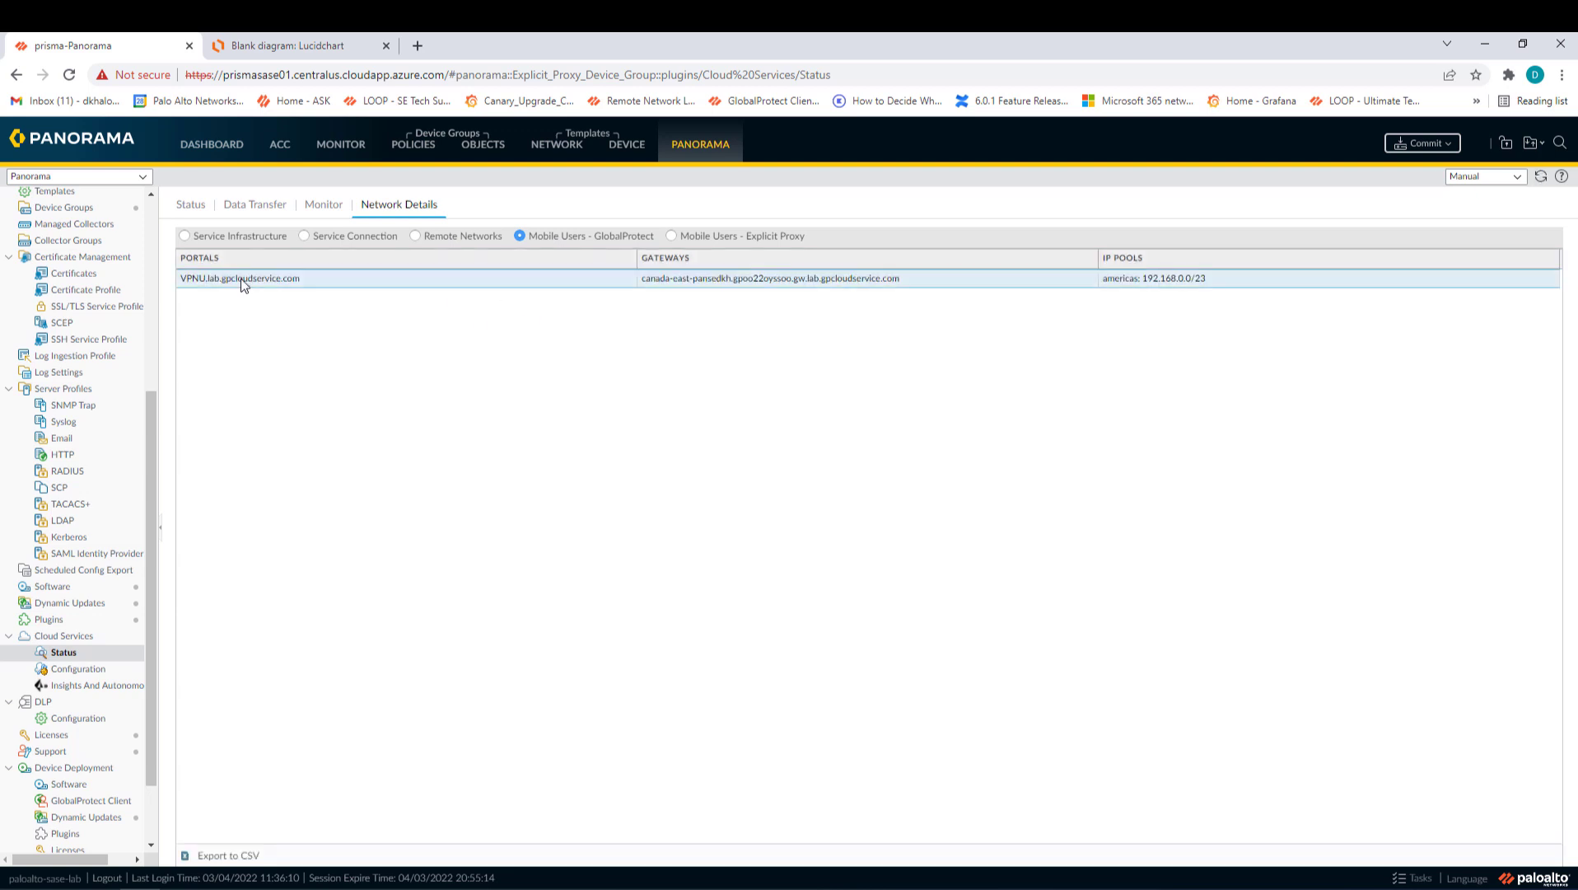
triple_click(240, 278)
key(ctrl+c)
click(99, 888)
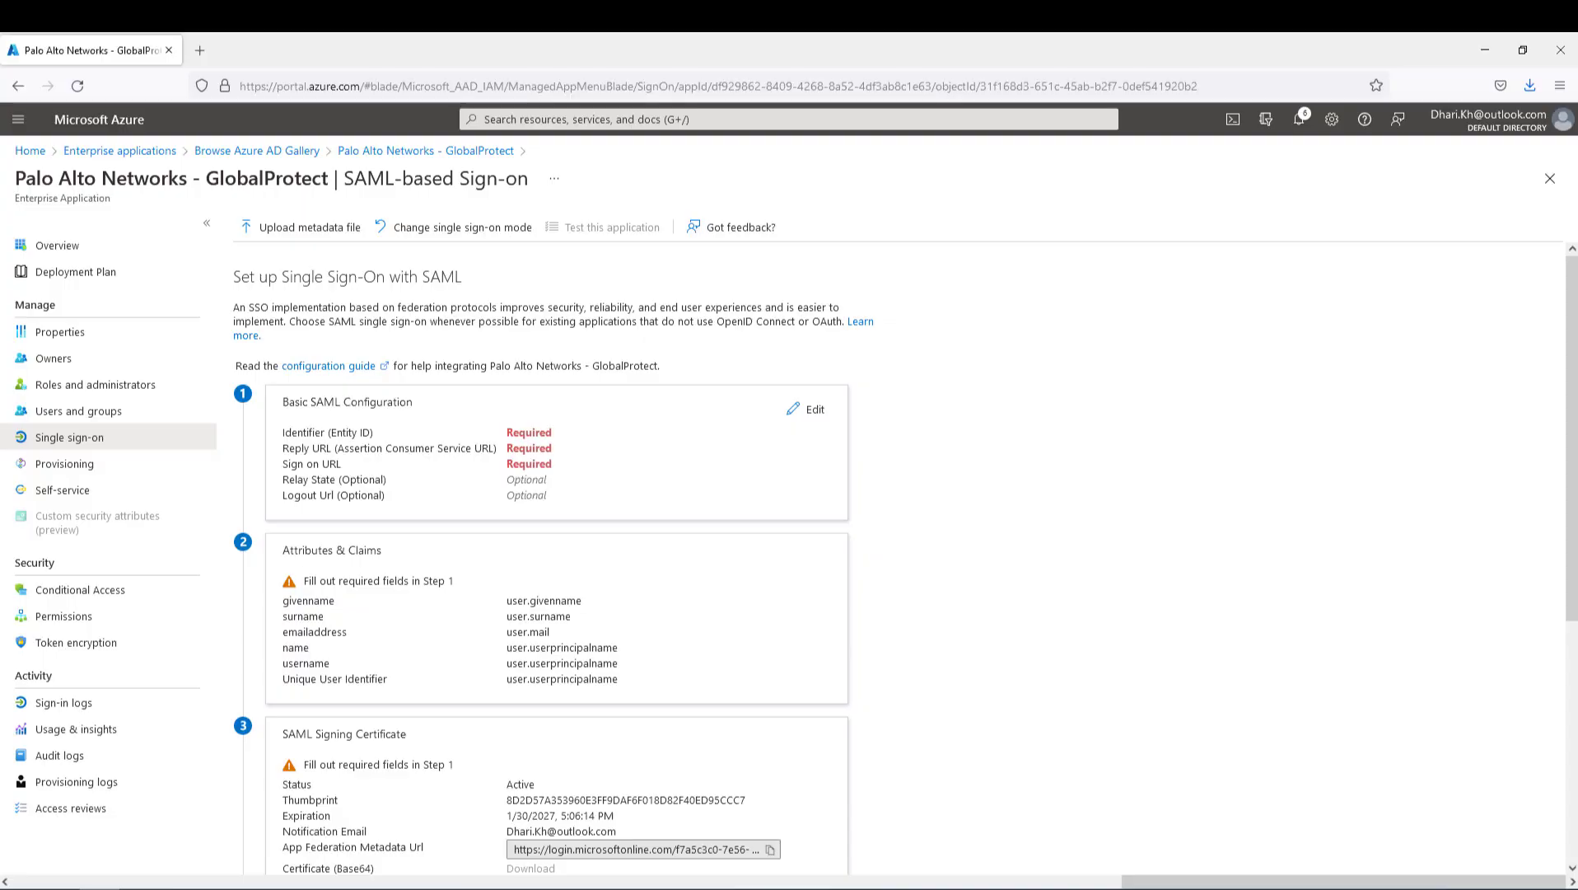
click(812, 420)
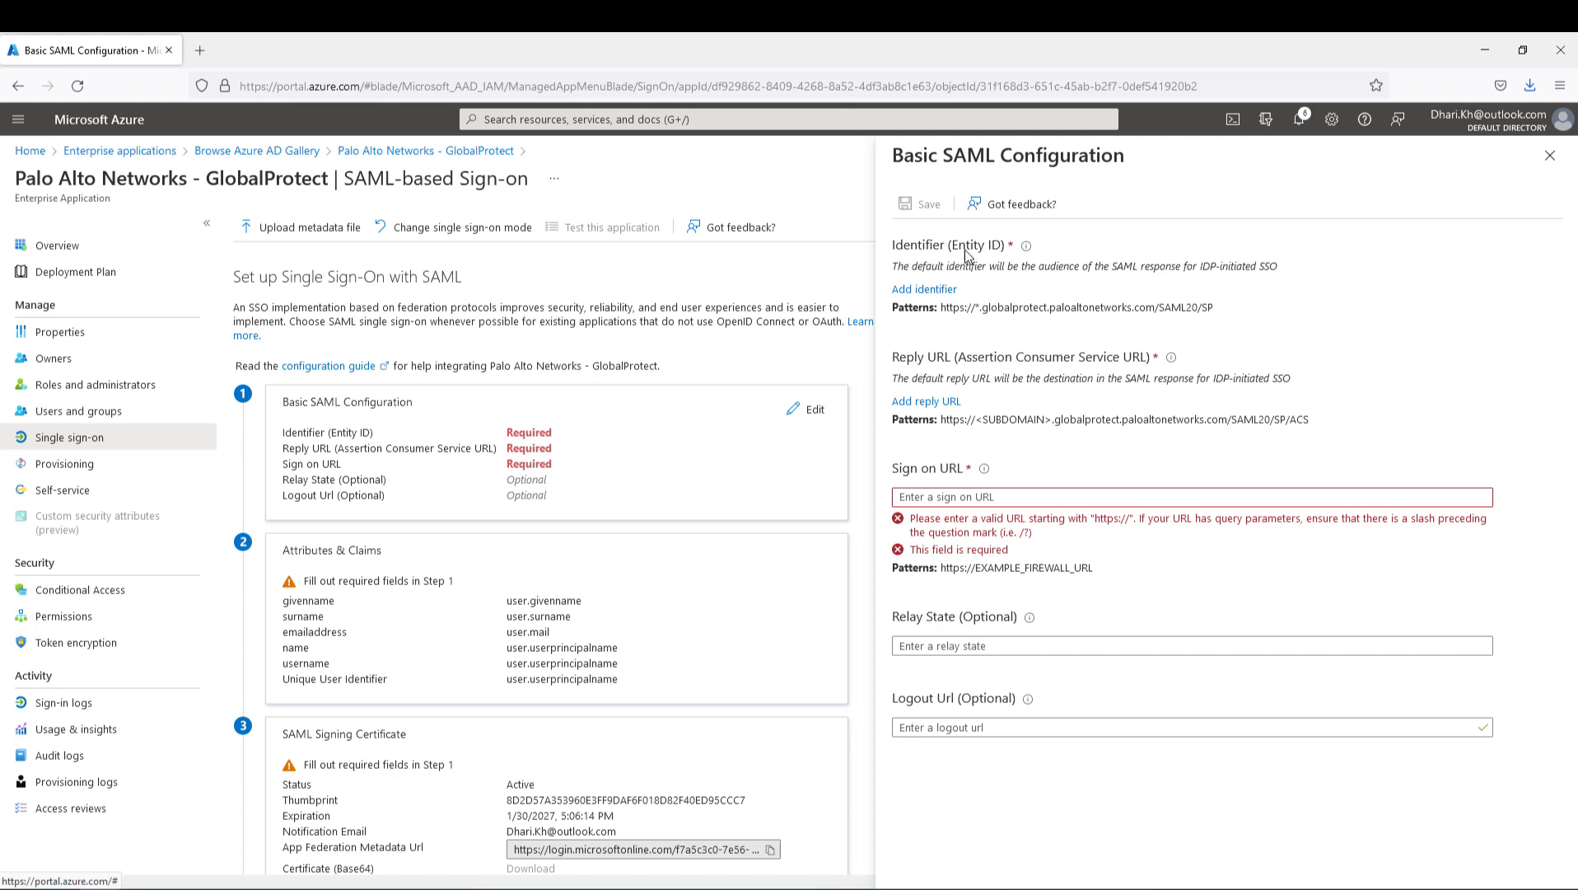
click(929, 290)
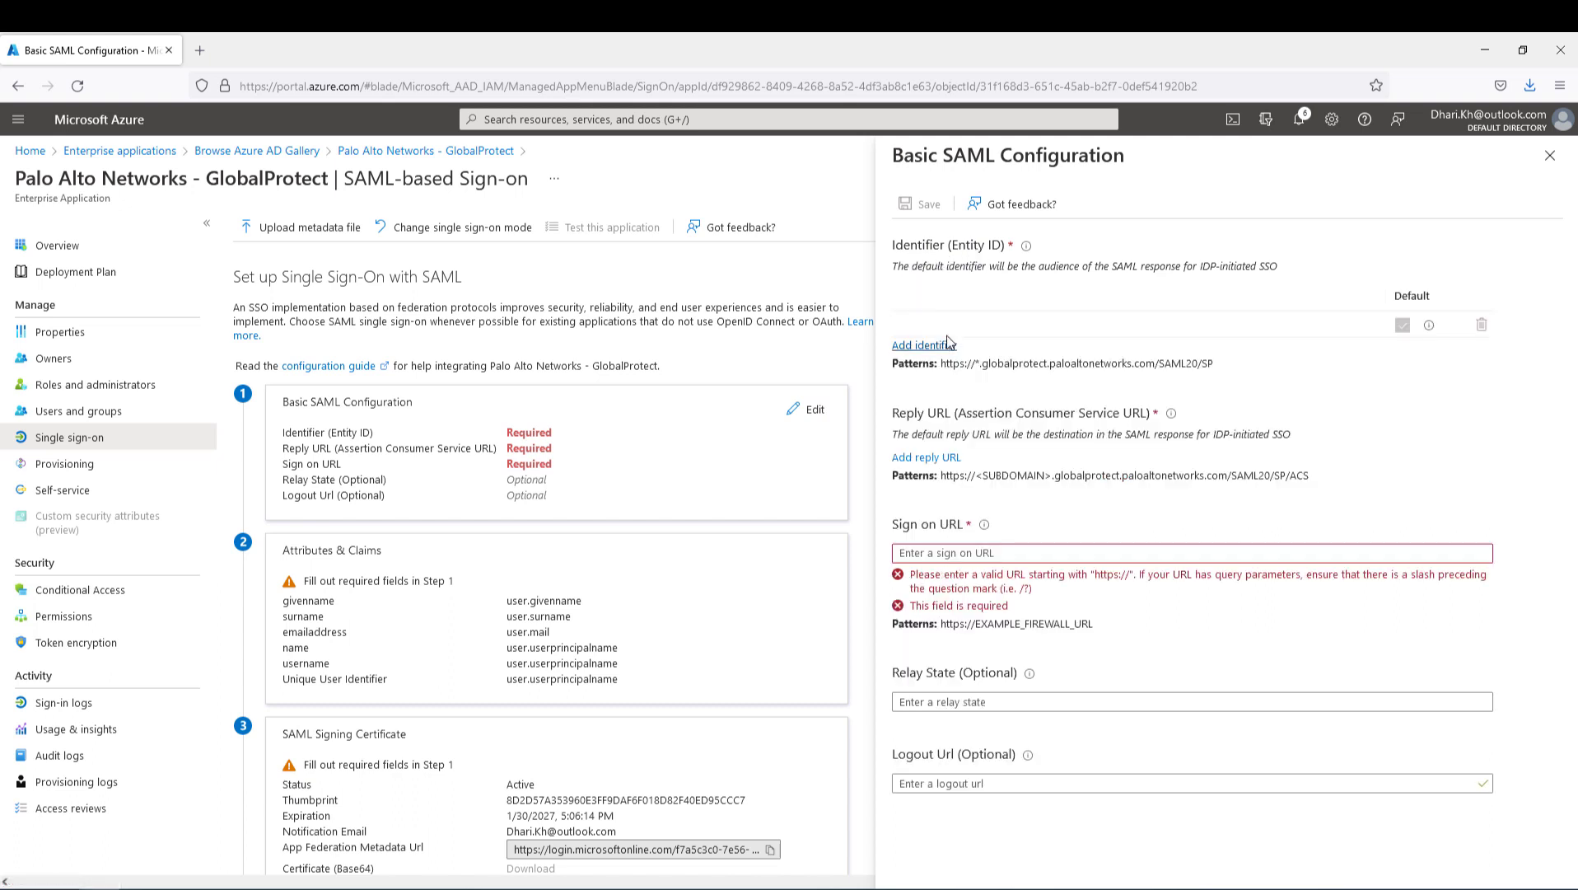
click(947, 325)
key(ctrl+v)
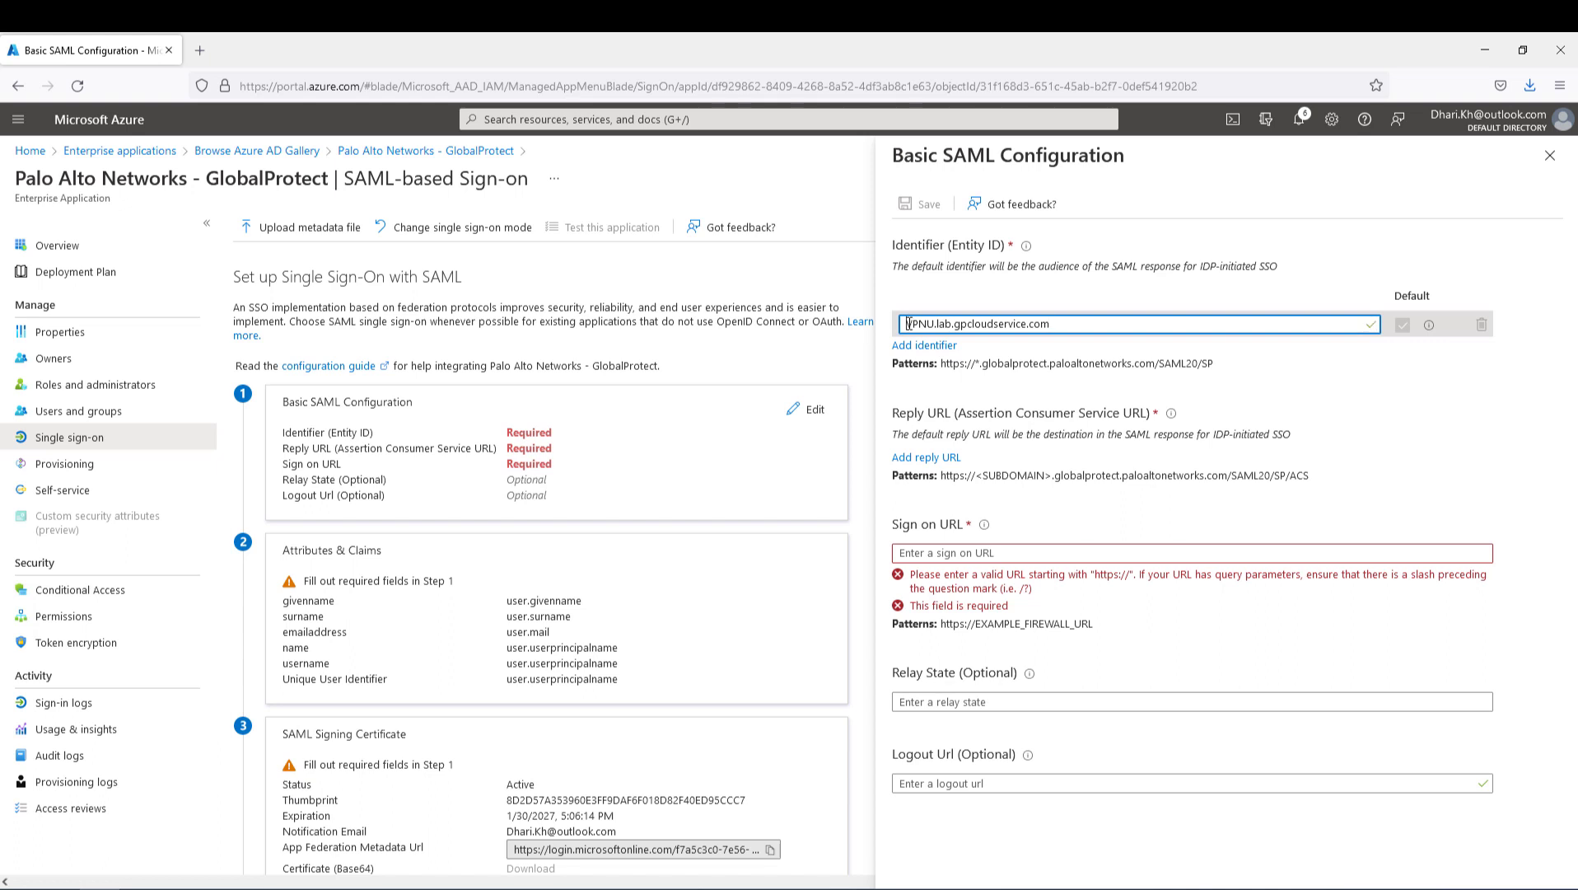
click(909, 323)
text(https://)
text(:443/)
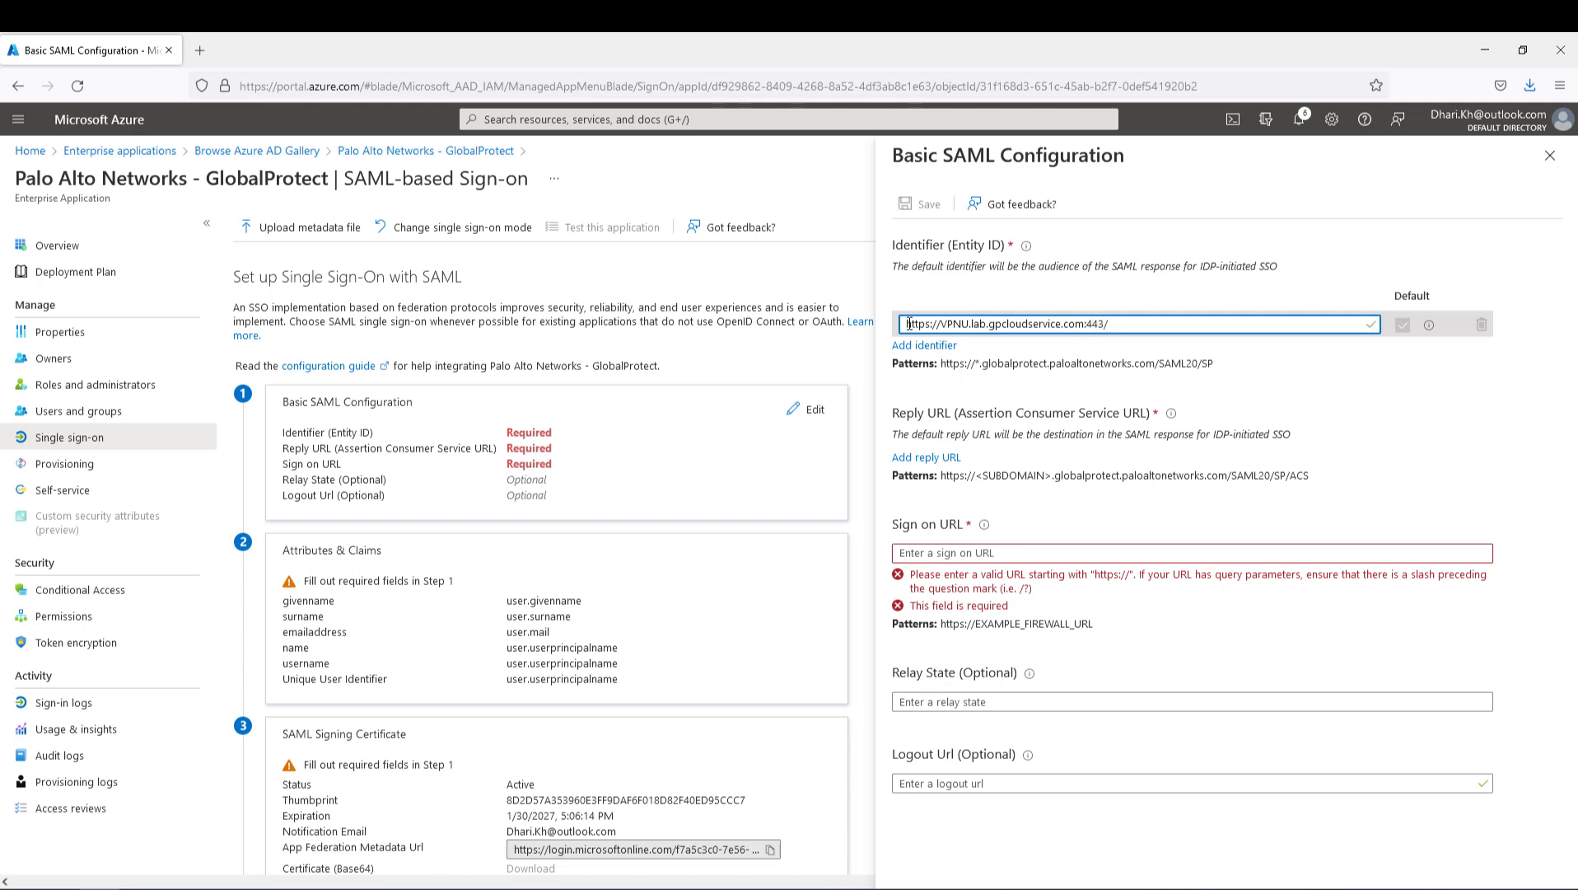
text(SAML20)
text(p)
key(BackSpace)
key(BackSpace)
text(SP)
triple_click(1022, 324)
key(ctrl+c)
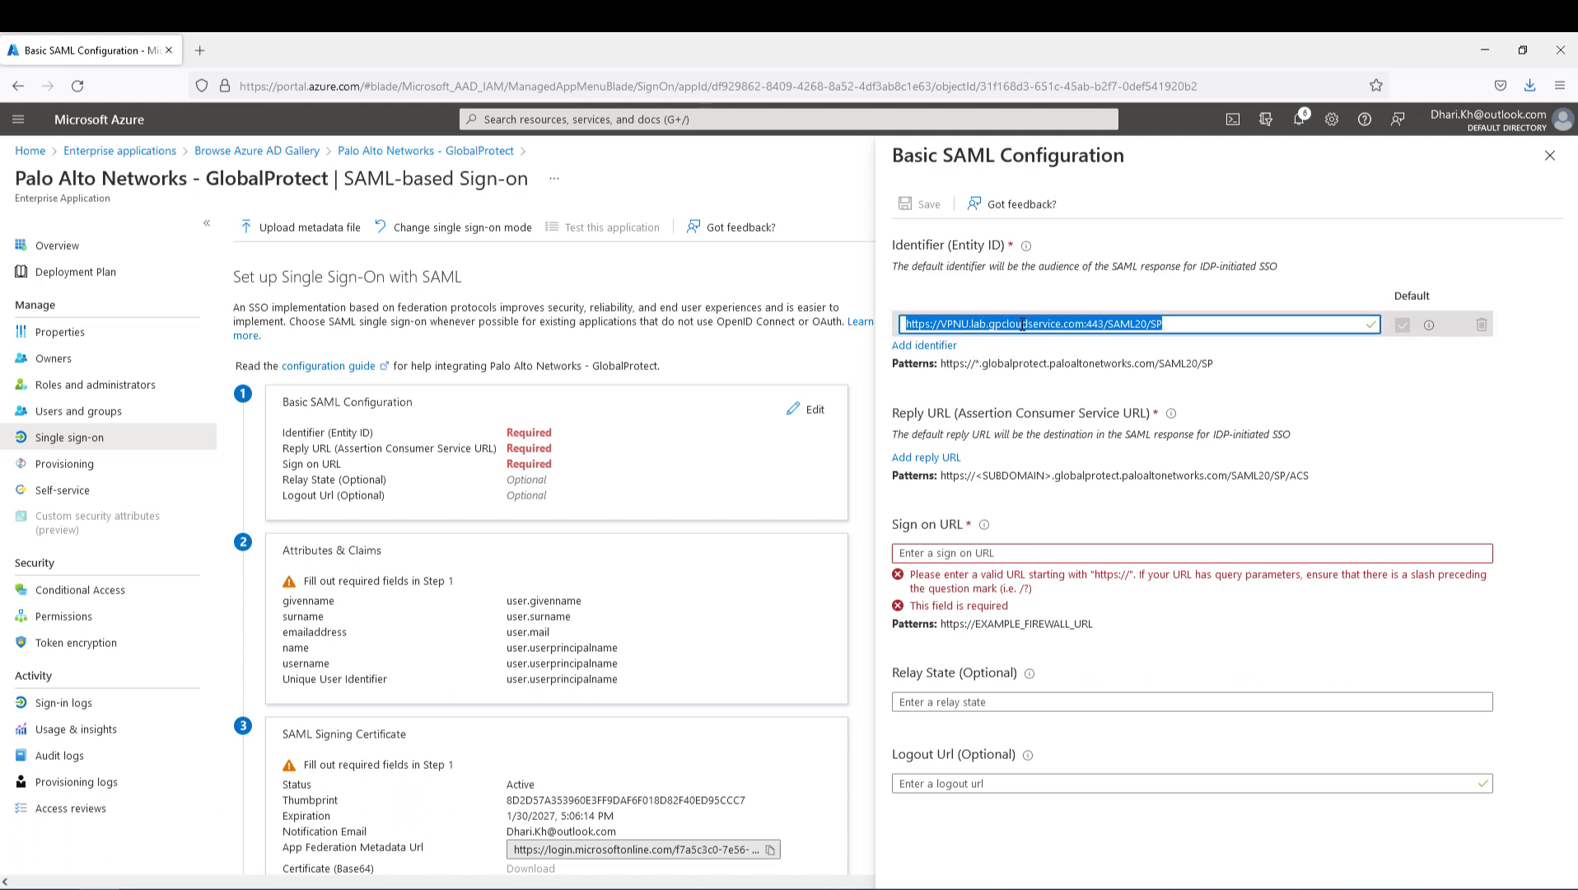
click(1298, 386)
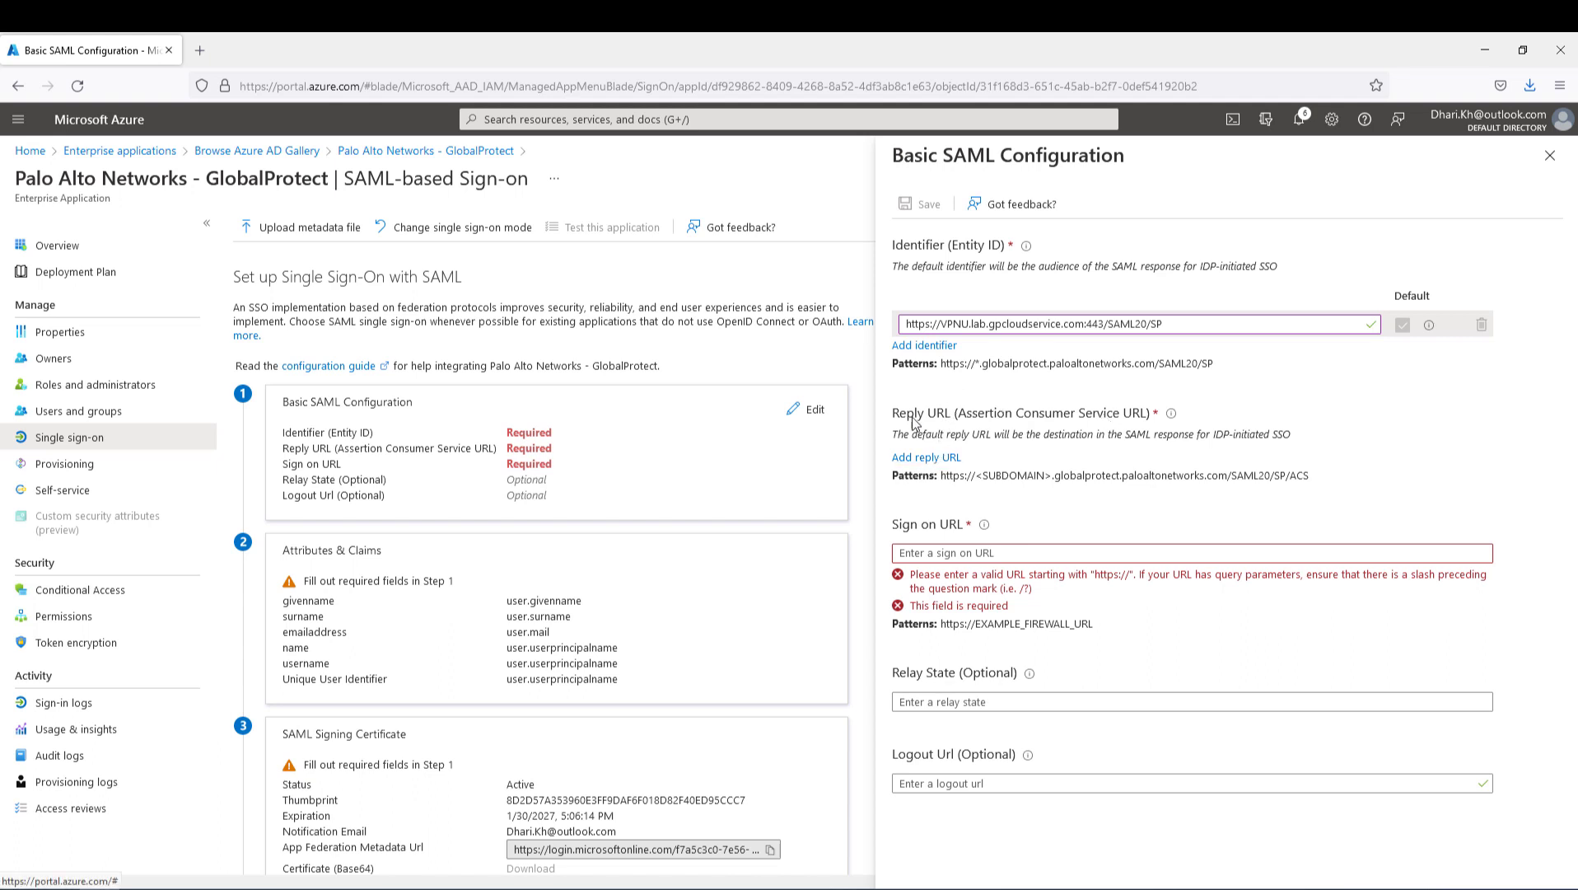
click(932, 458)
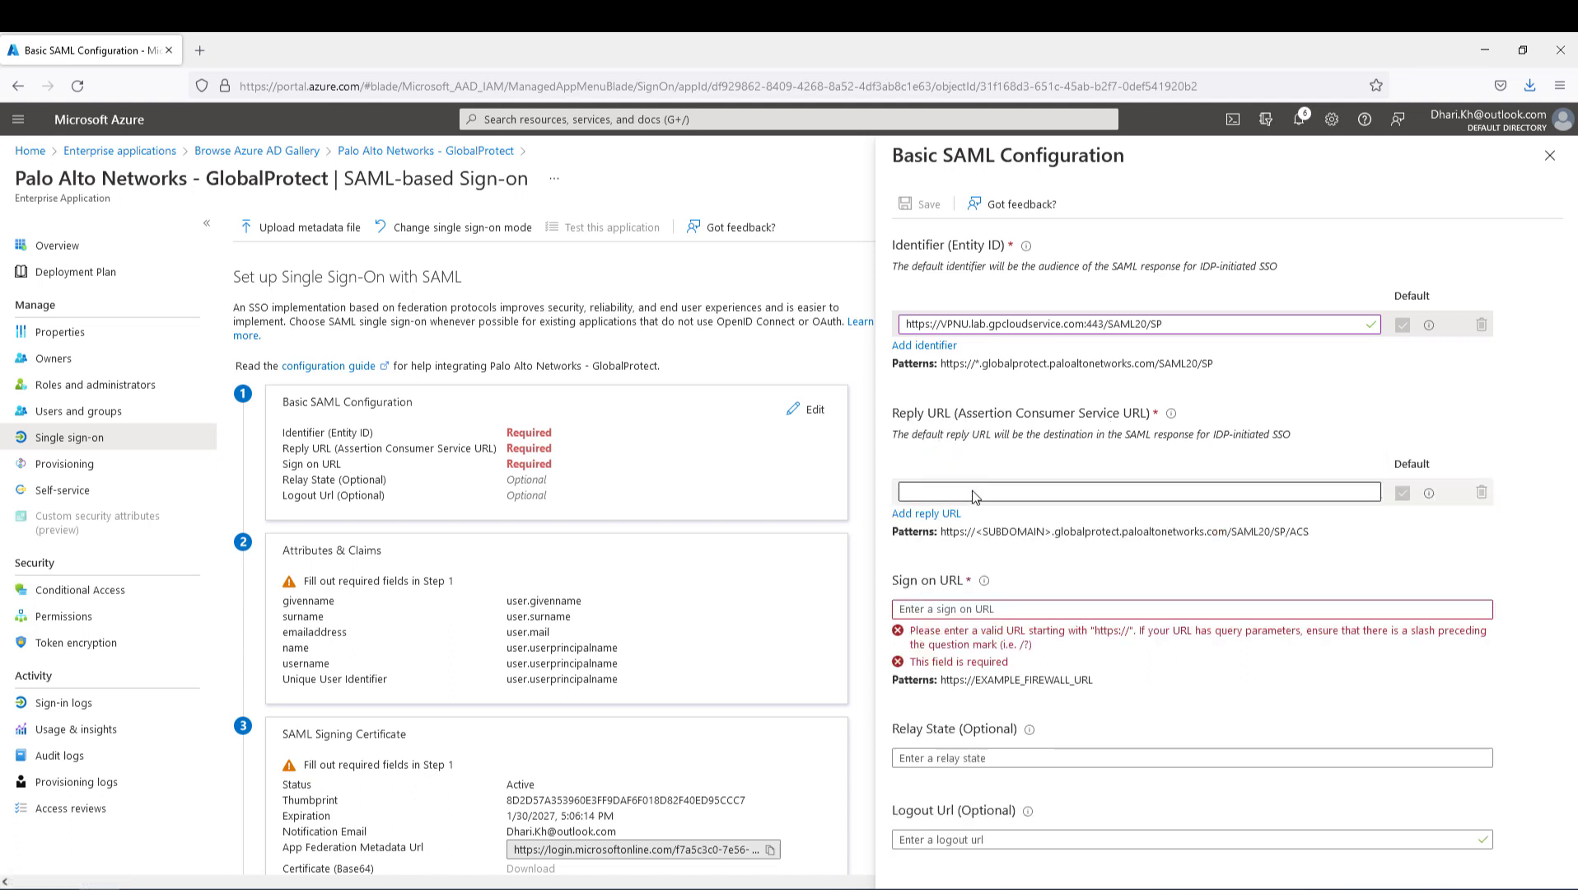
click(974, 493)
key(ctrl+v)
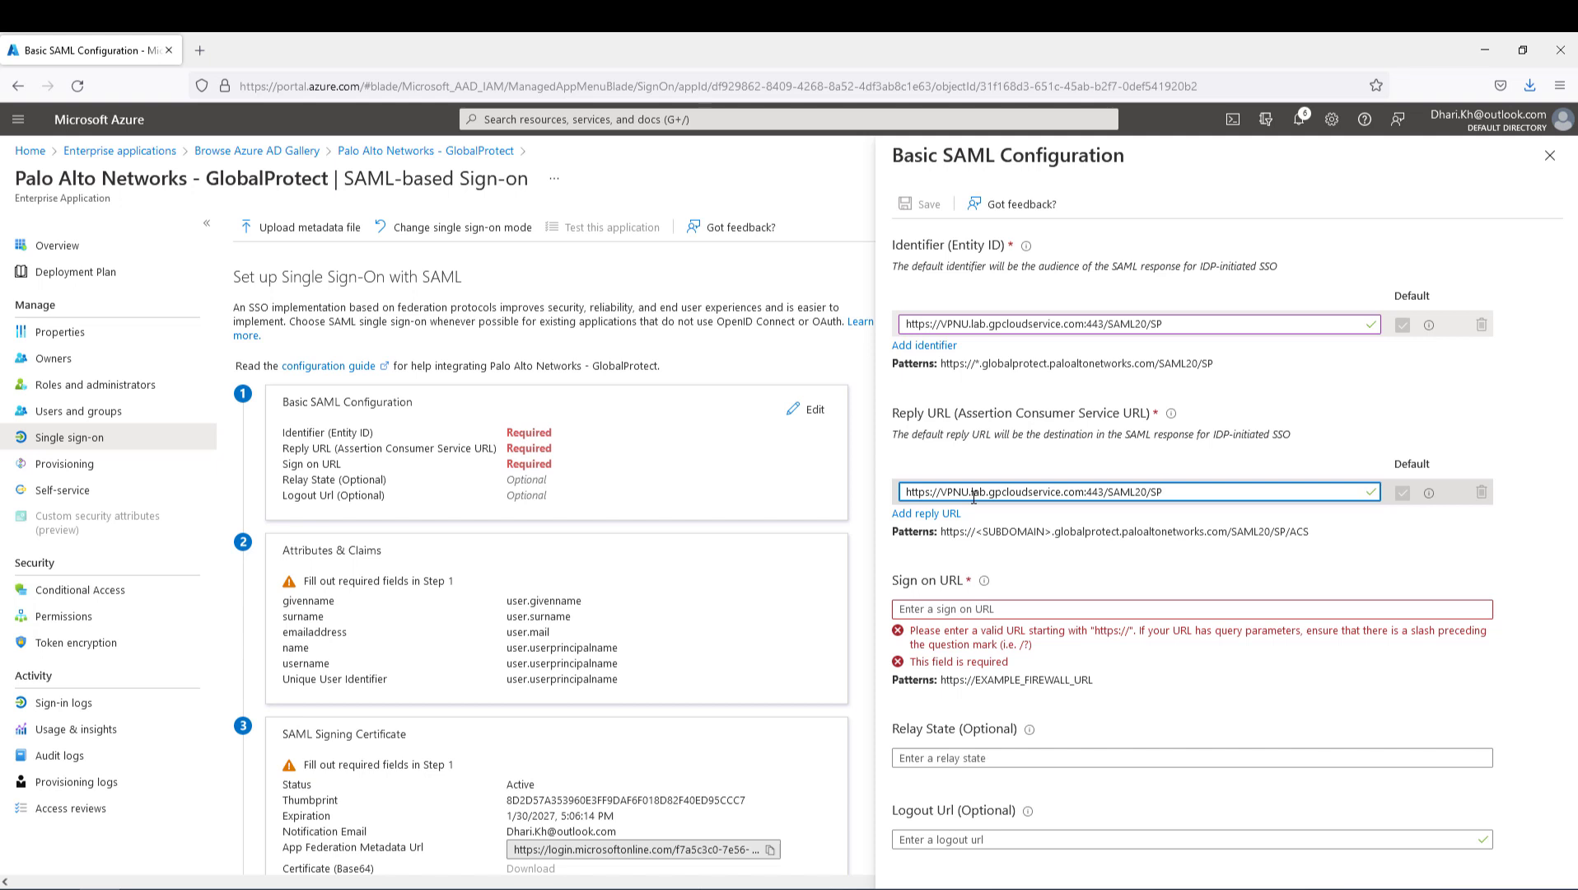
text(/ACS)
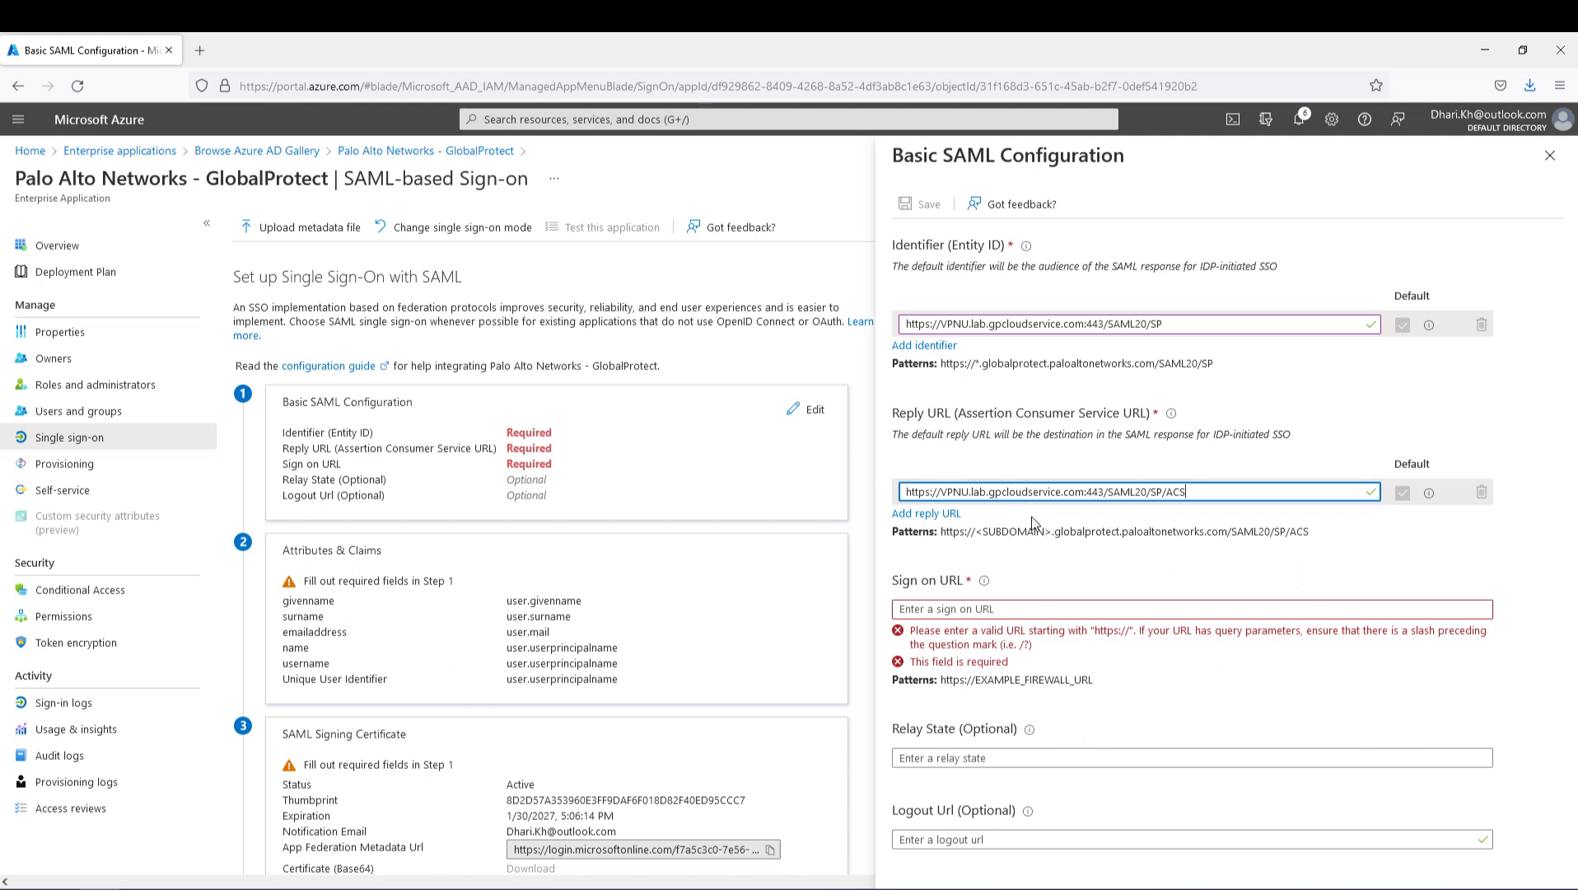
click(1082, 324)
click(1009, 325)
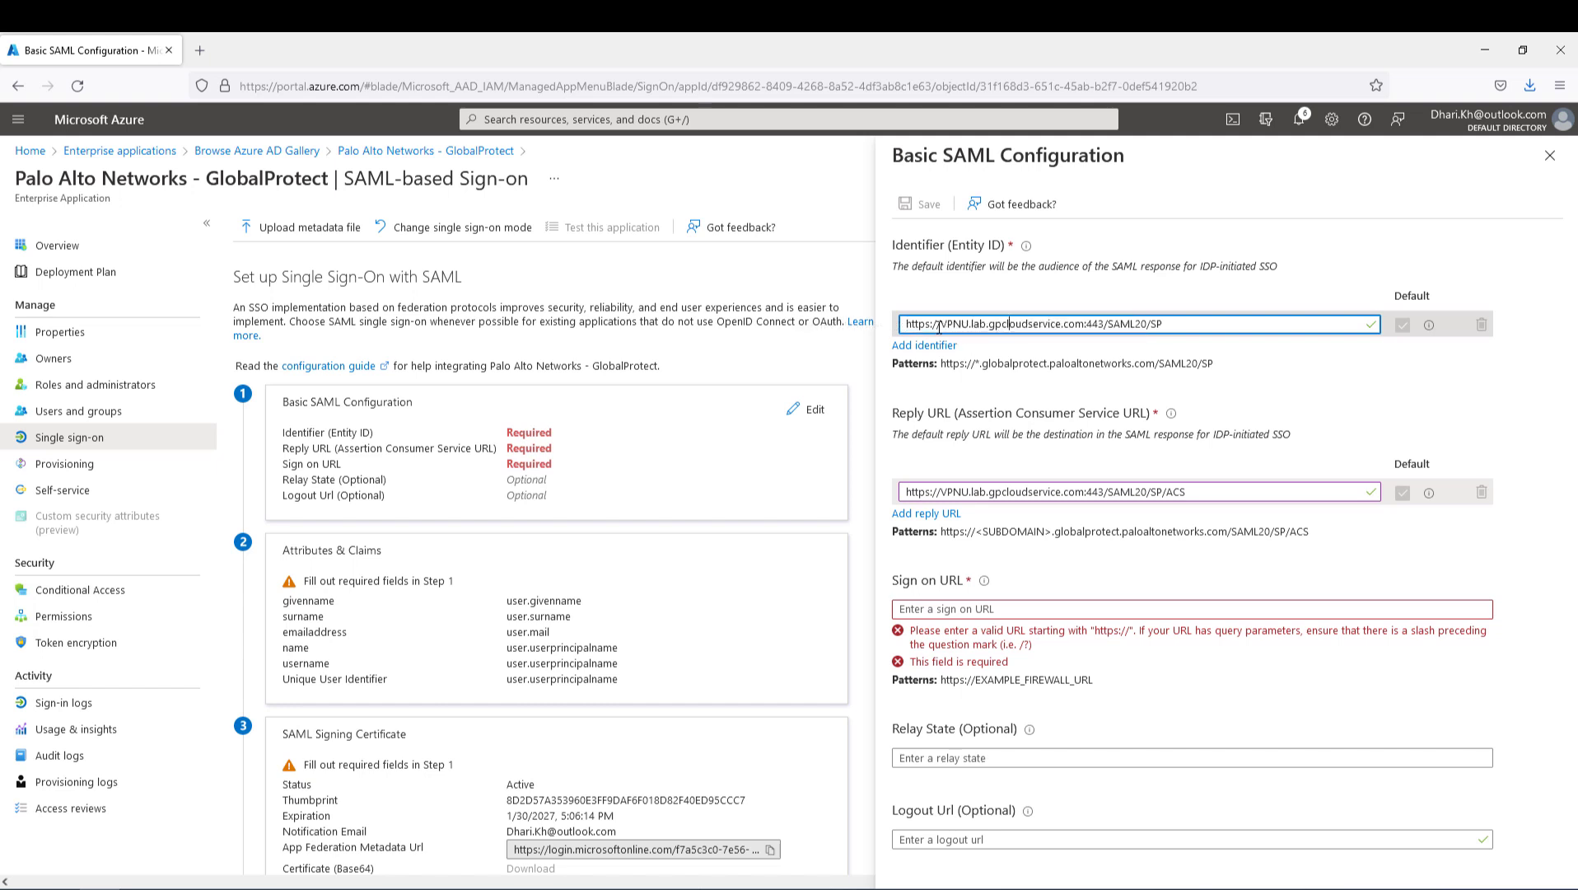
drag(901, 324, 1084, 324)
key(ctrl+c)
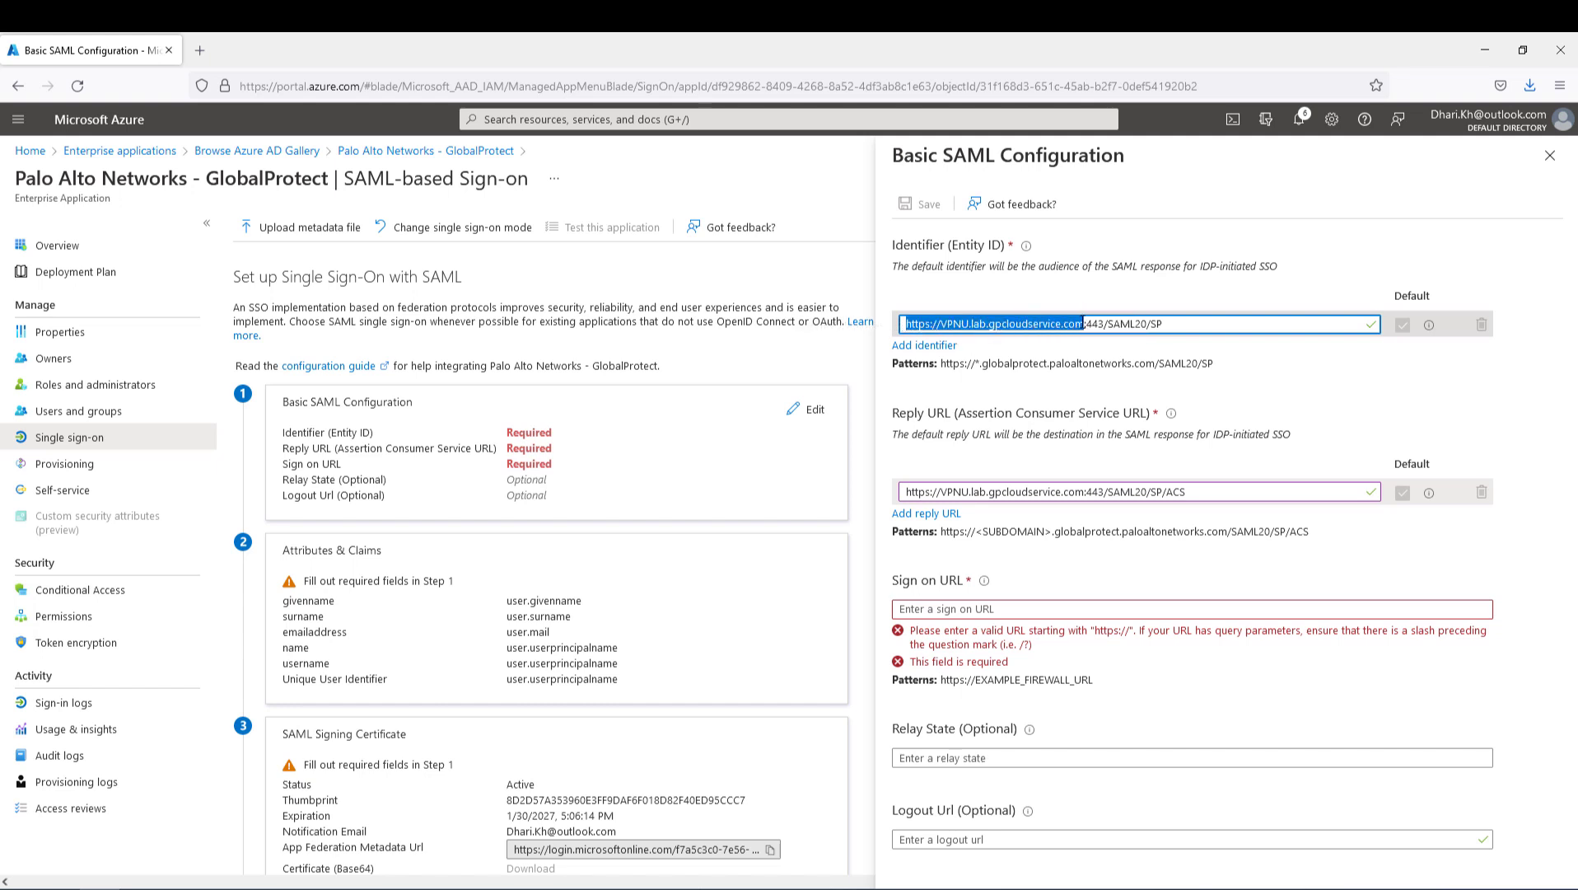
click(948, 610)
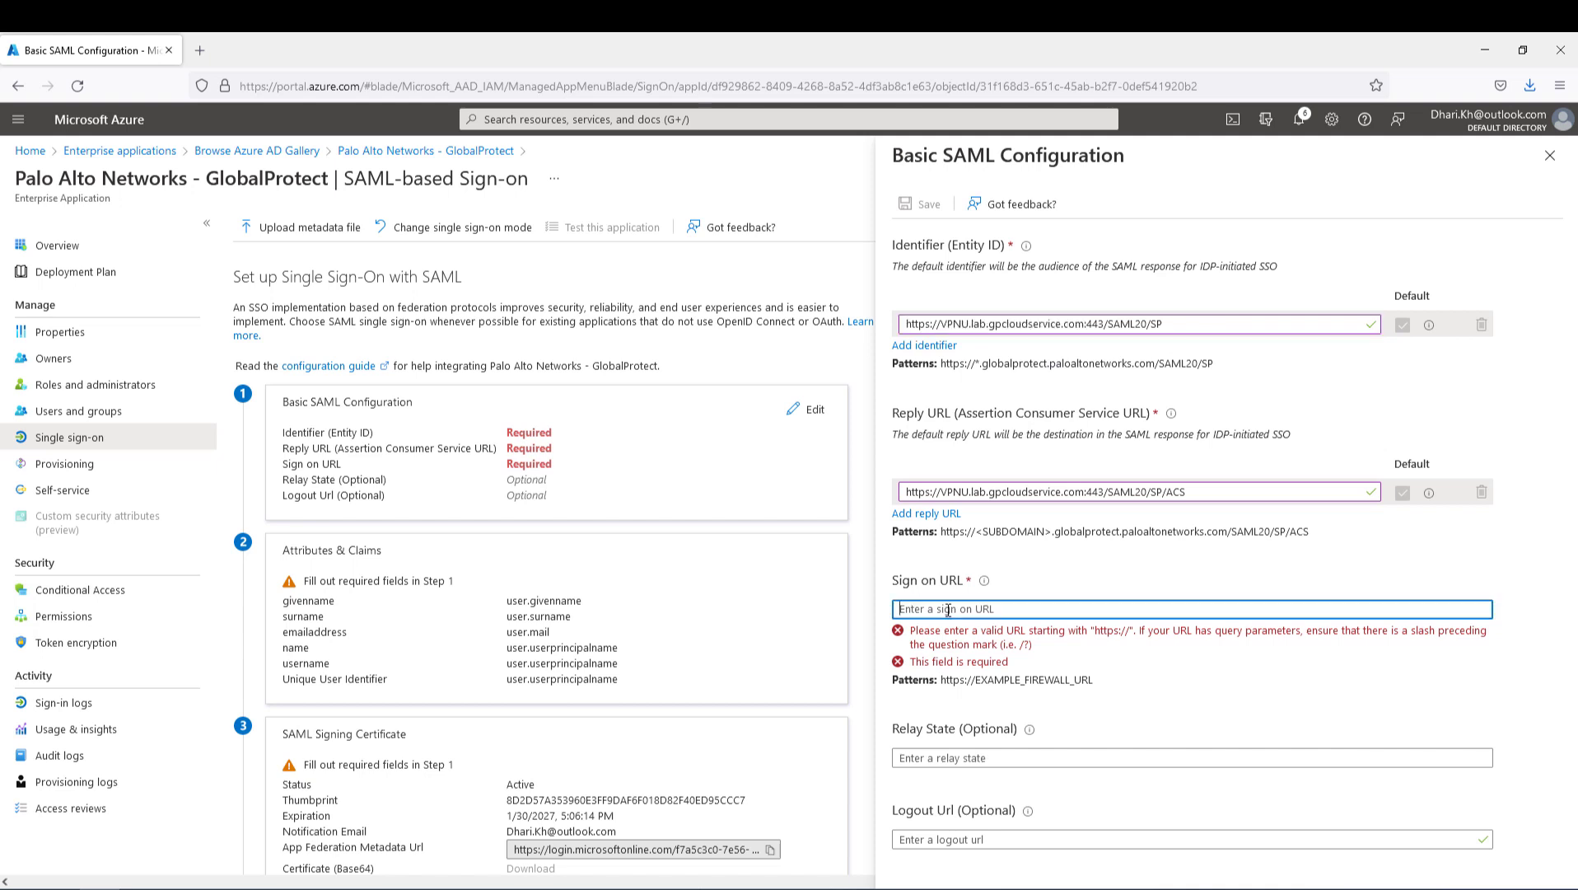
key(ctrl+v)
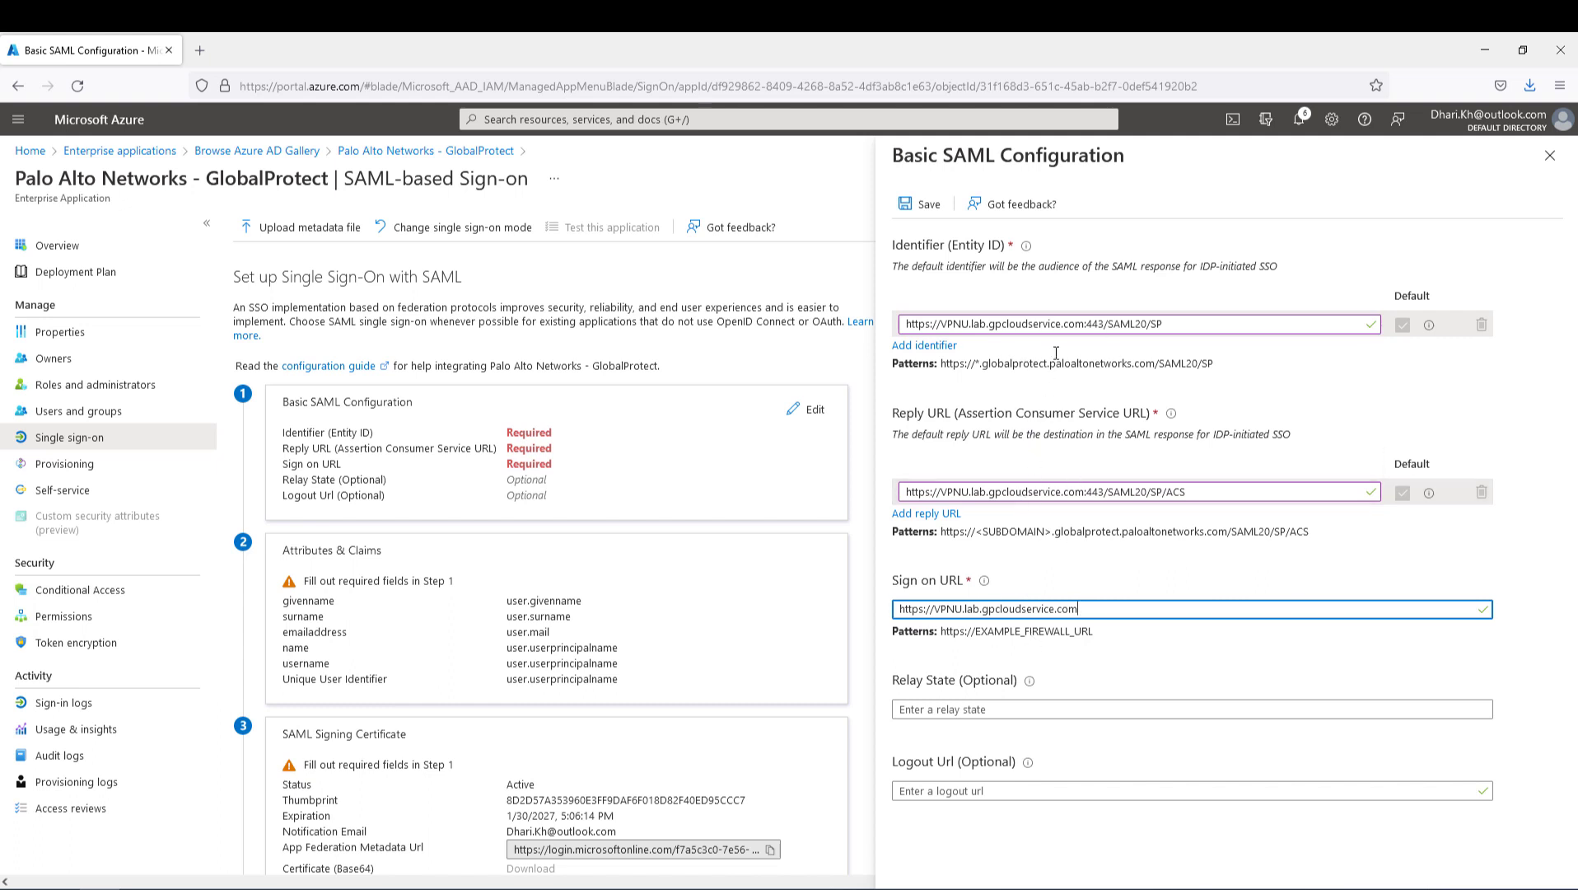
click(920, 210)
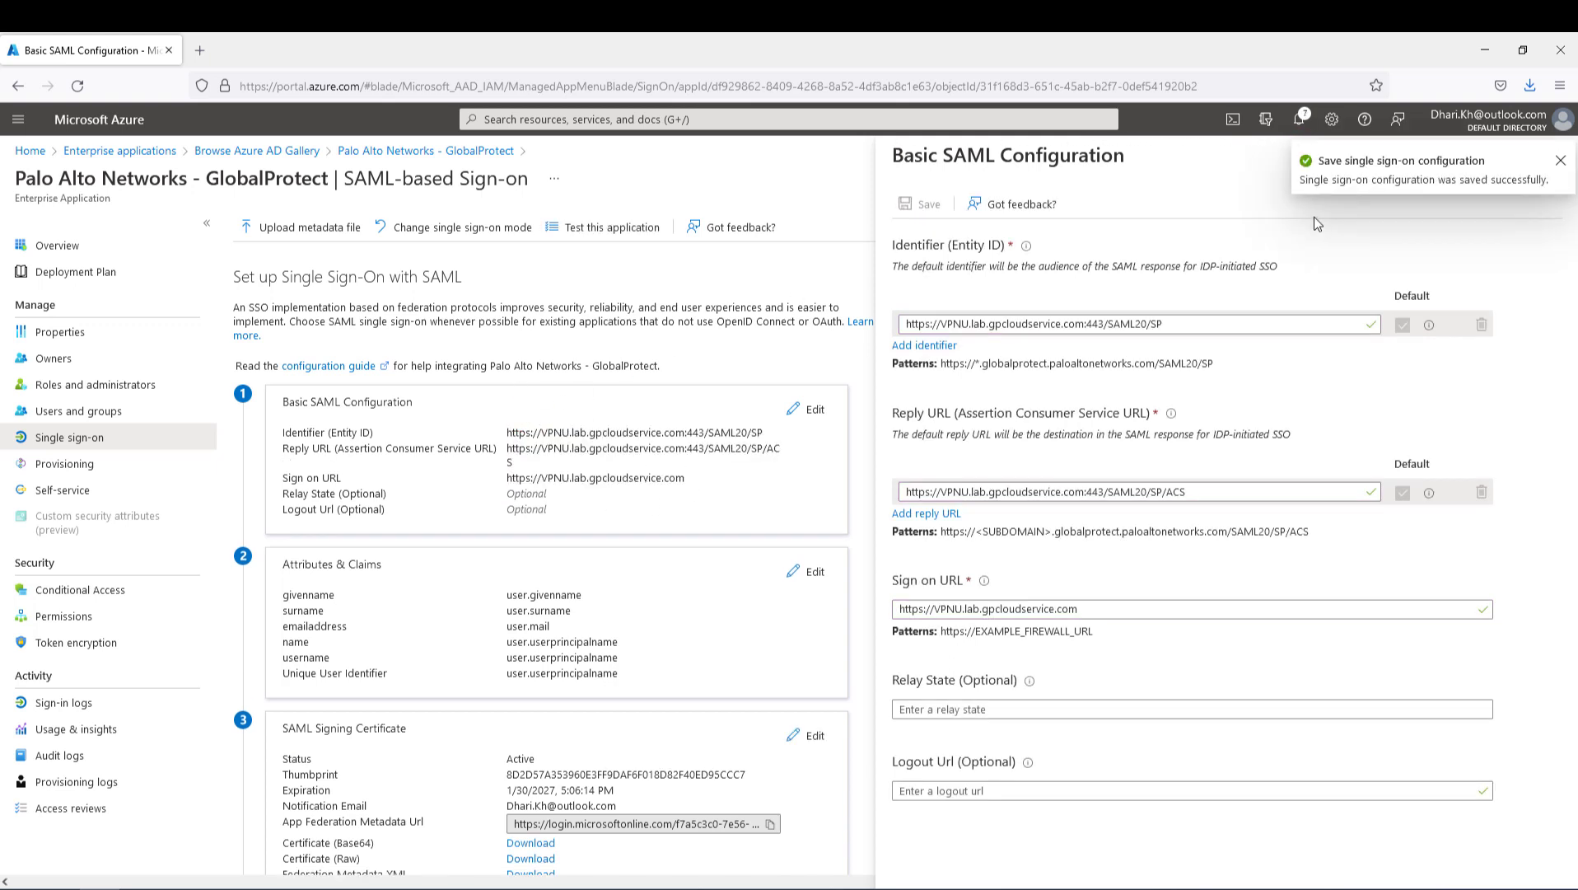
- Close the notification and SAML panel, and postpone the single sign-on test
click(1560, 160)
click(1549, 159)
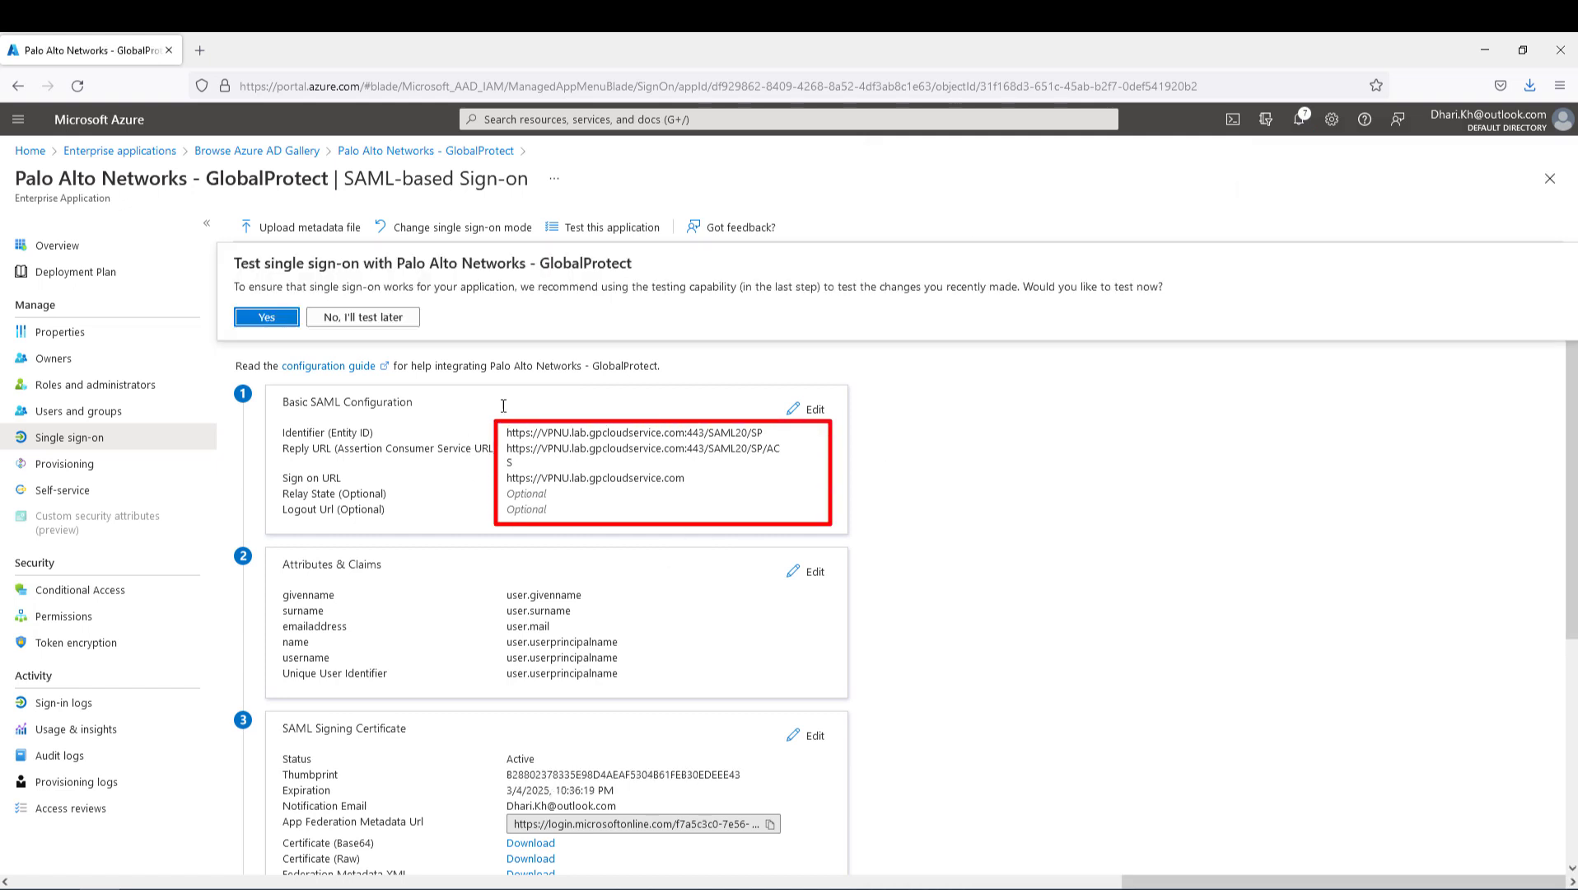
click(363, 317)
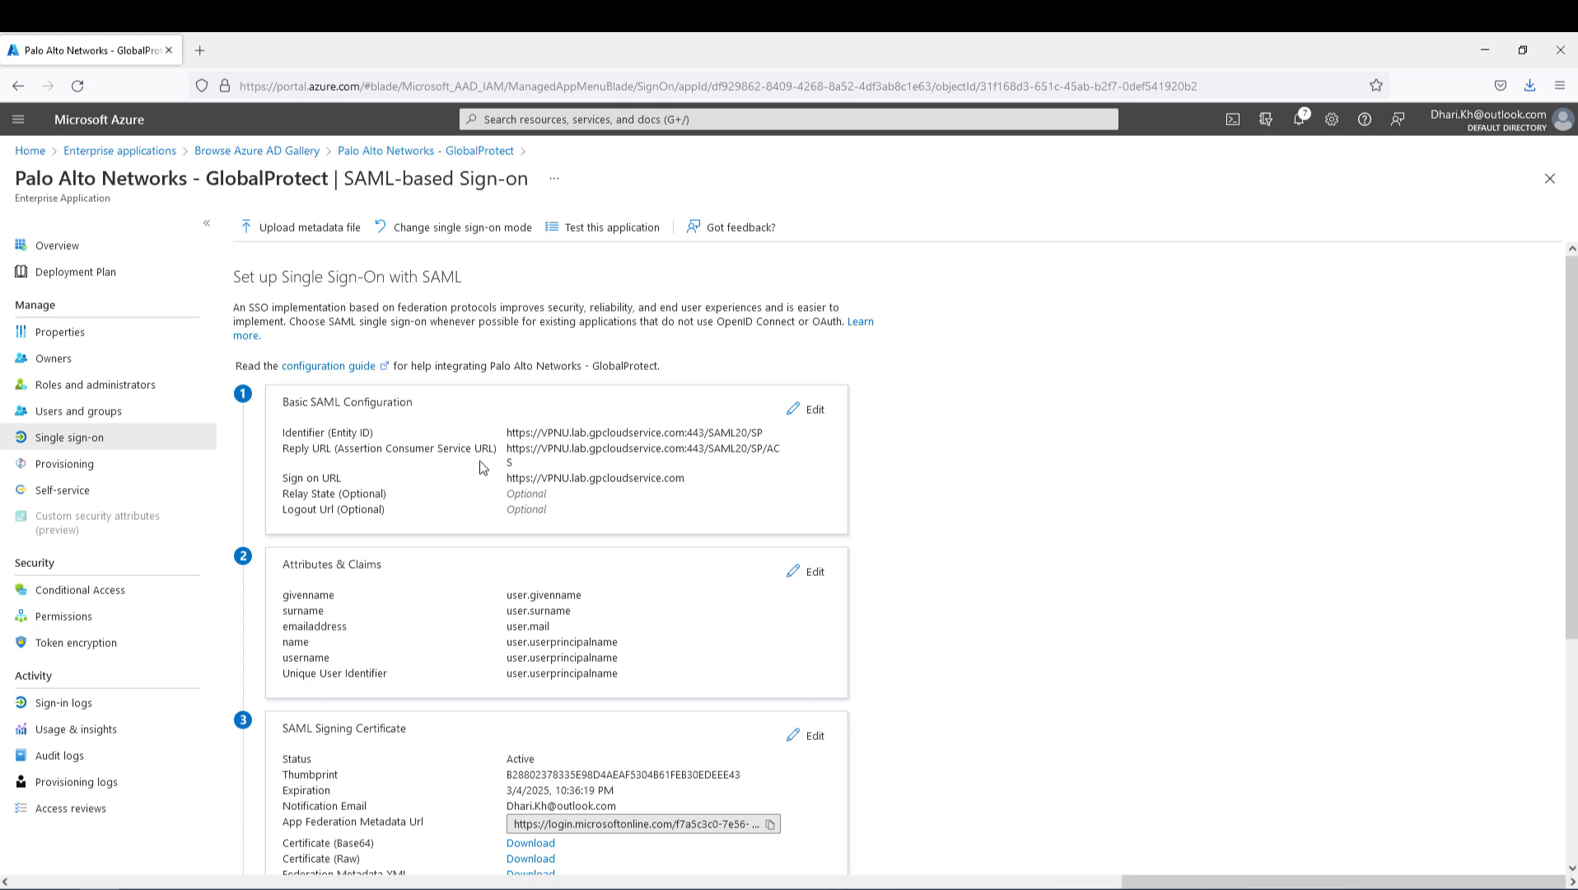
click(79, 416)
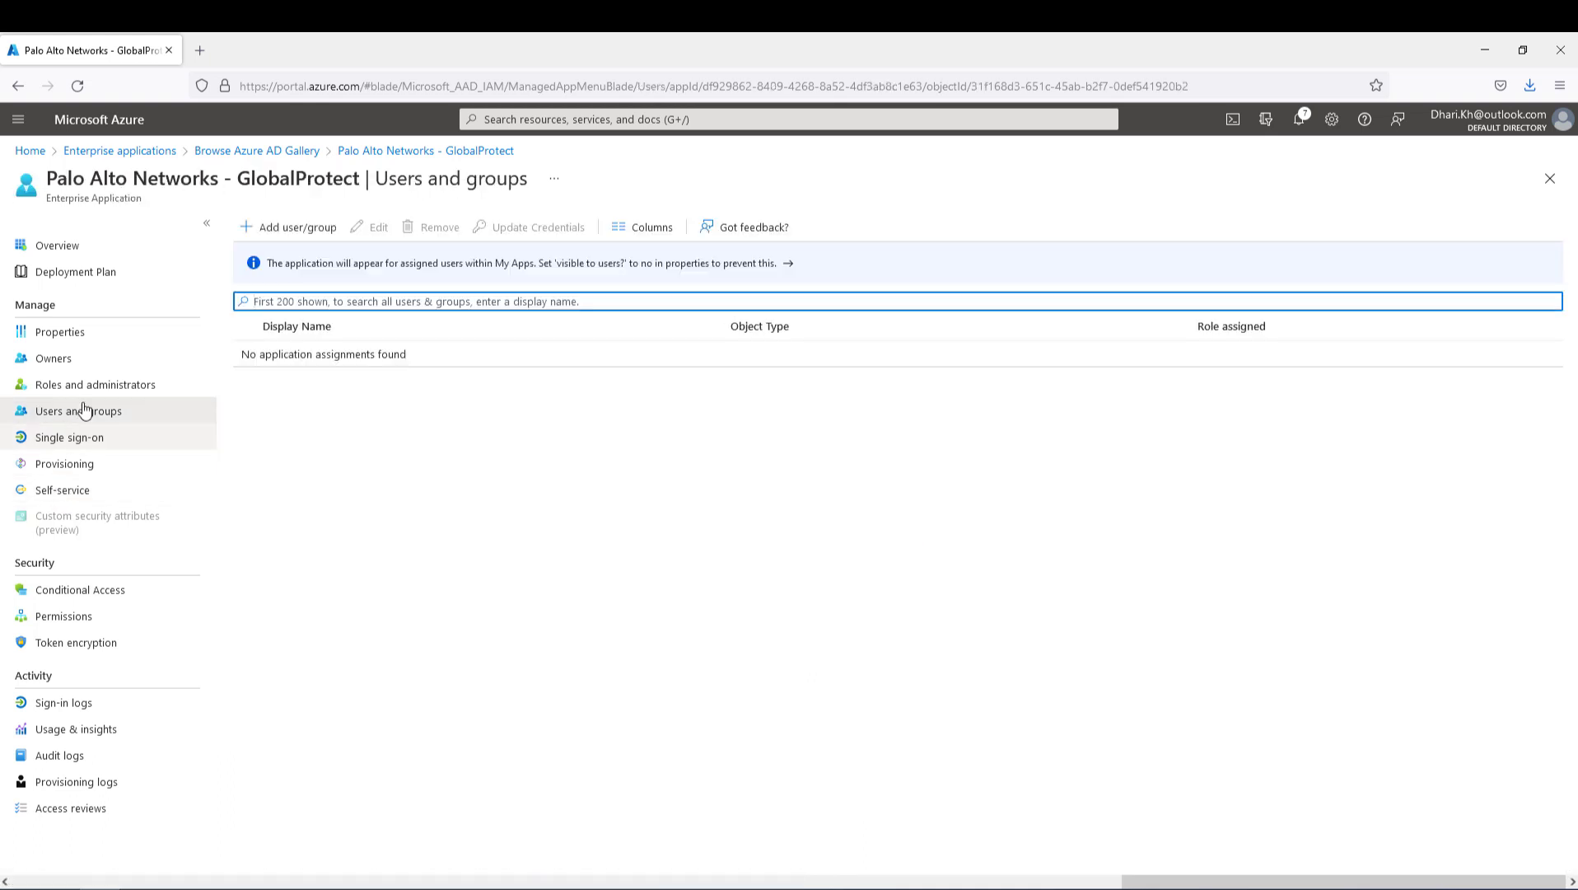
- Assign User01 to Palo Alto Networks - GlobalProtect with Default Access
click(298, 228)
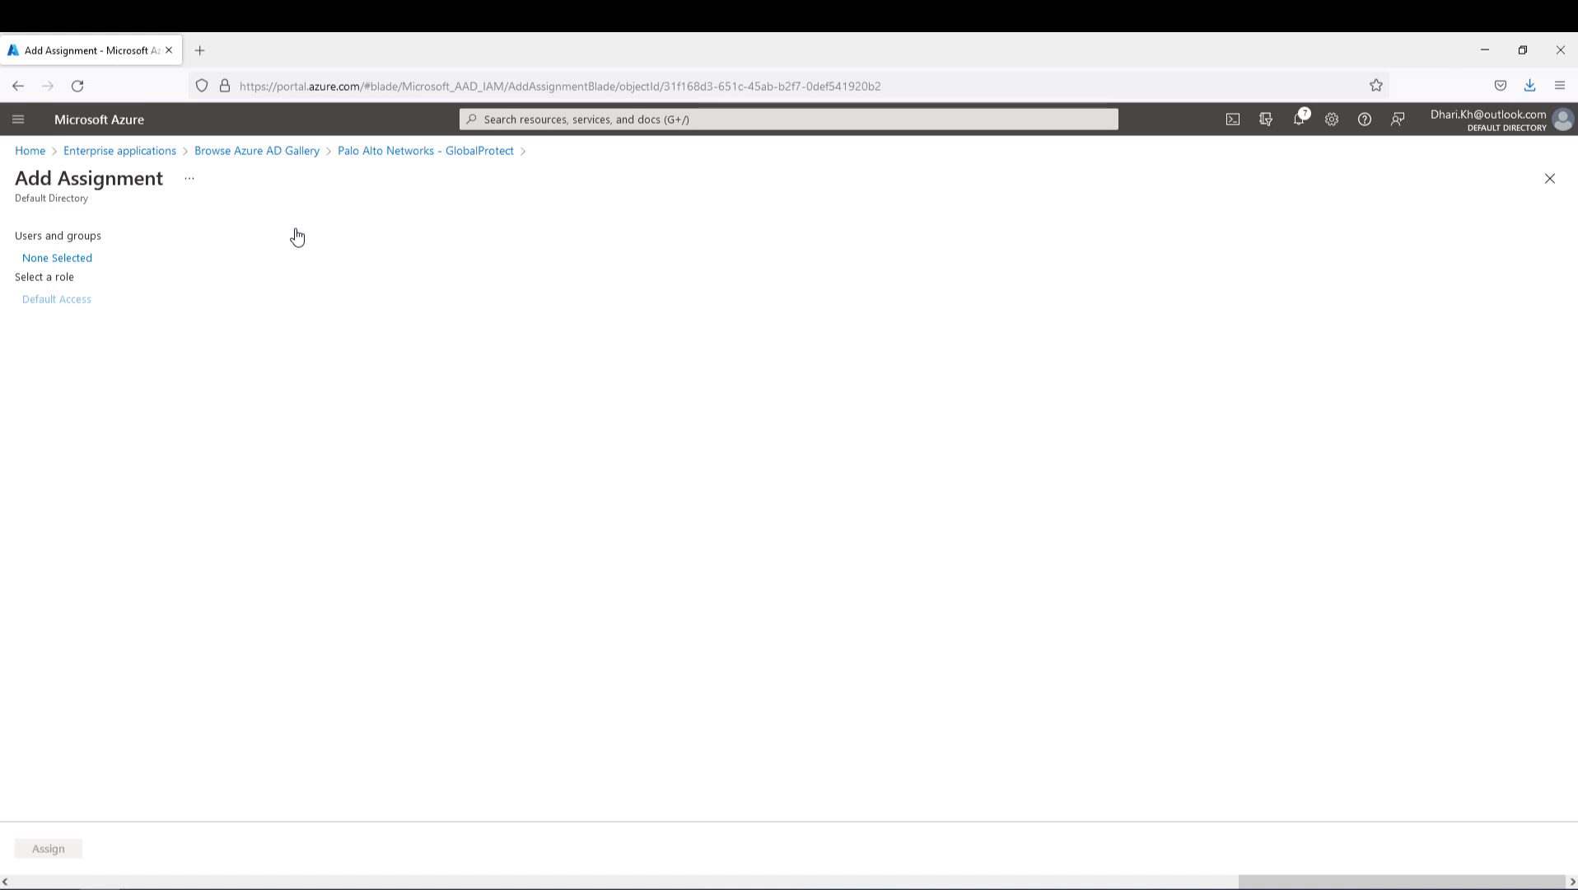
click(51, 260)
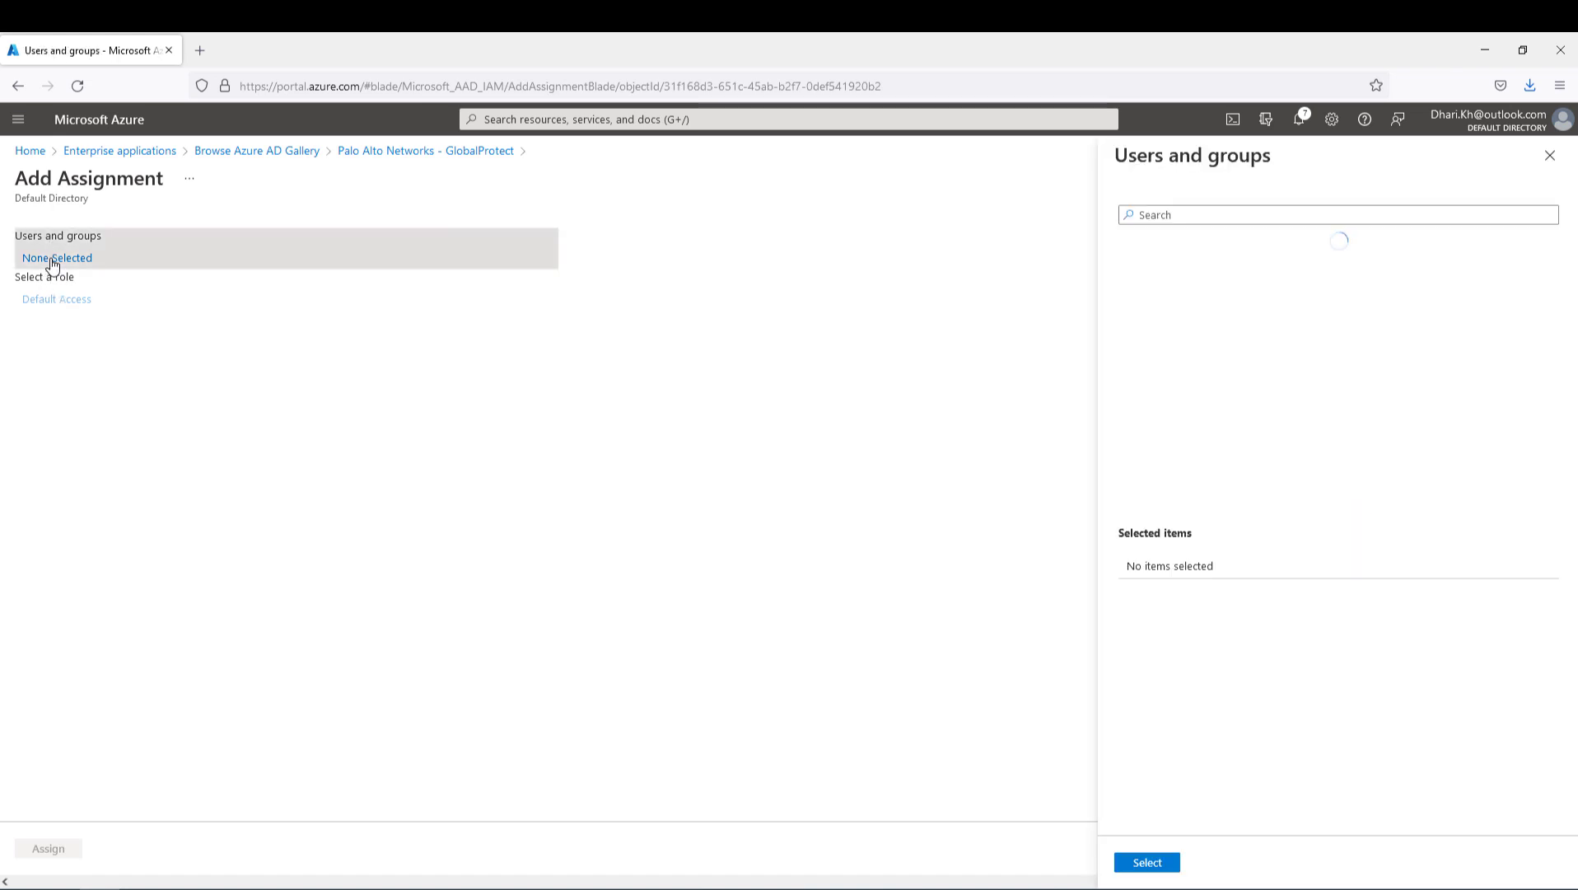
scroll(1208, 446, down, 3)
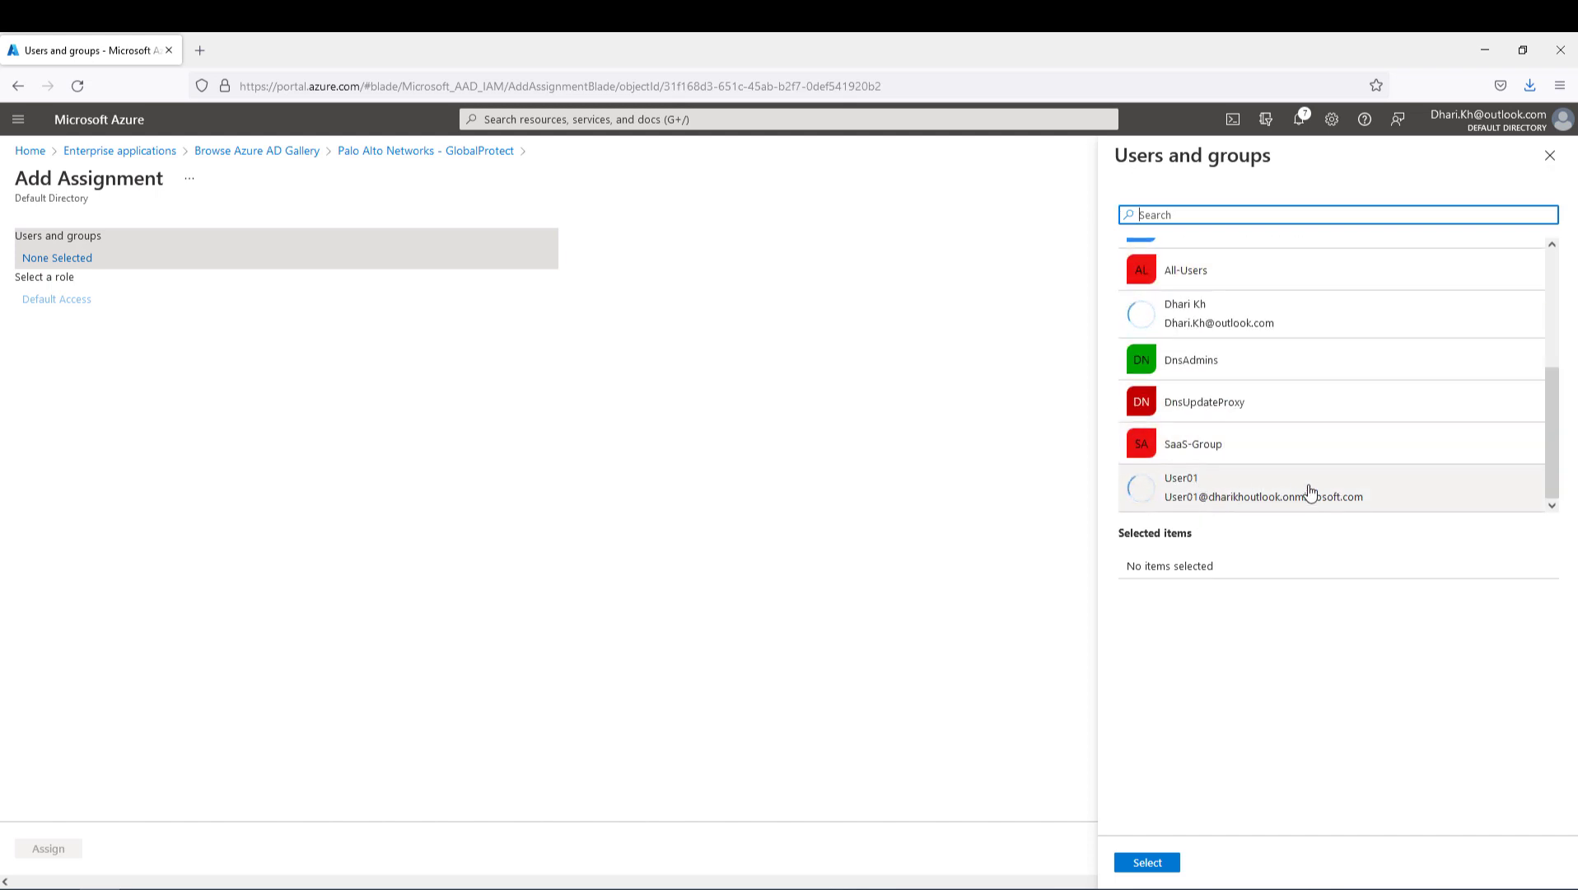
click(1185, 491)
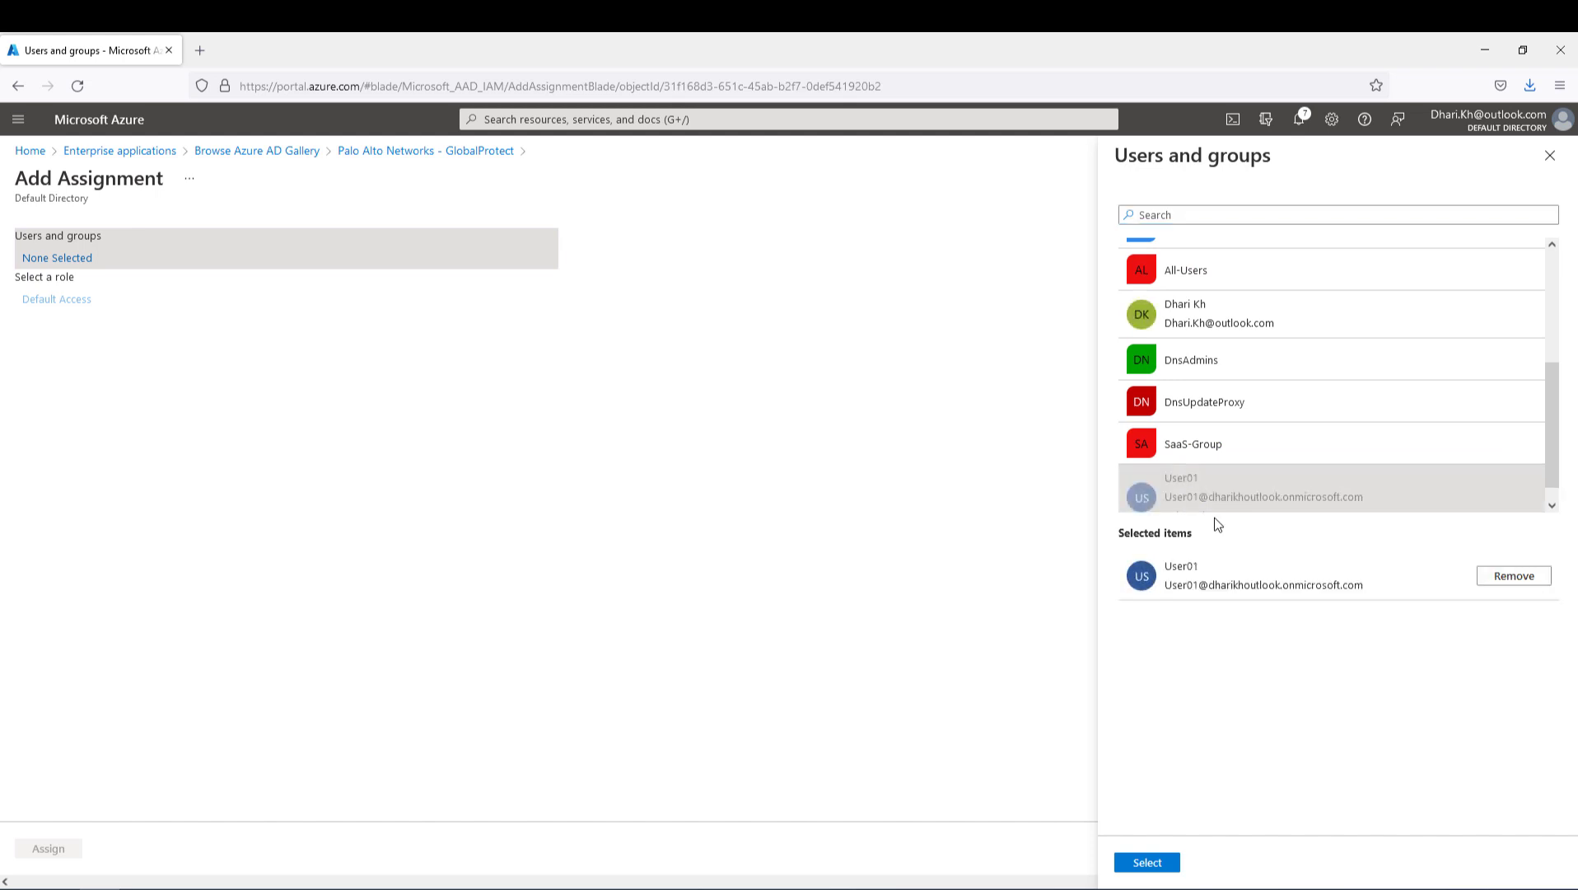
click(1155, 865)
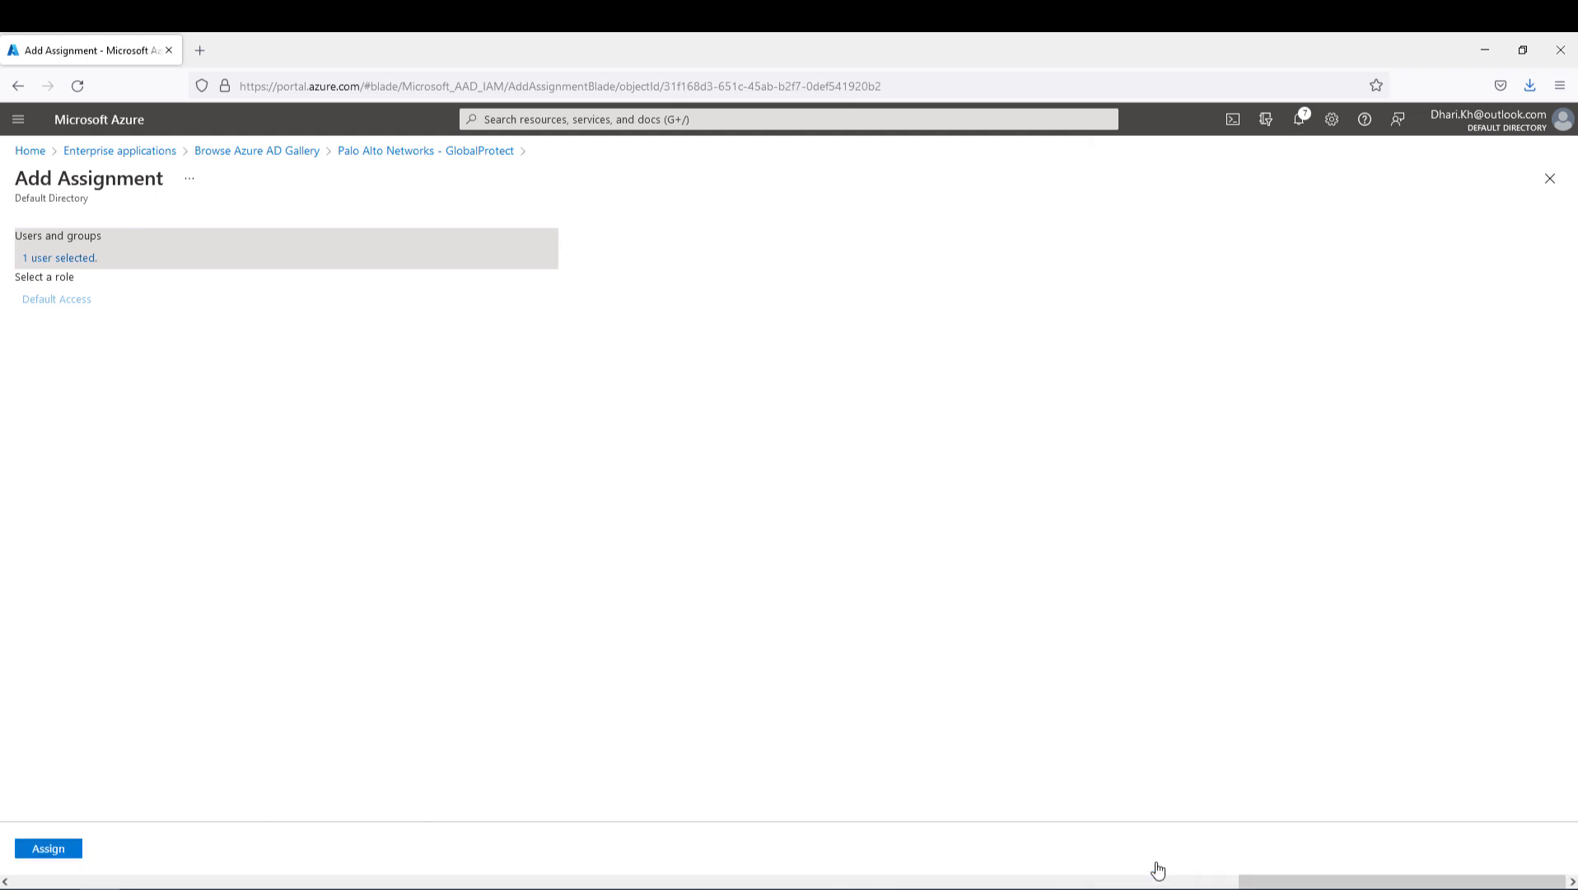
click(49, 849)
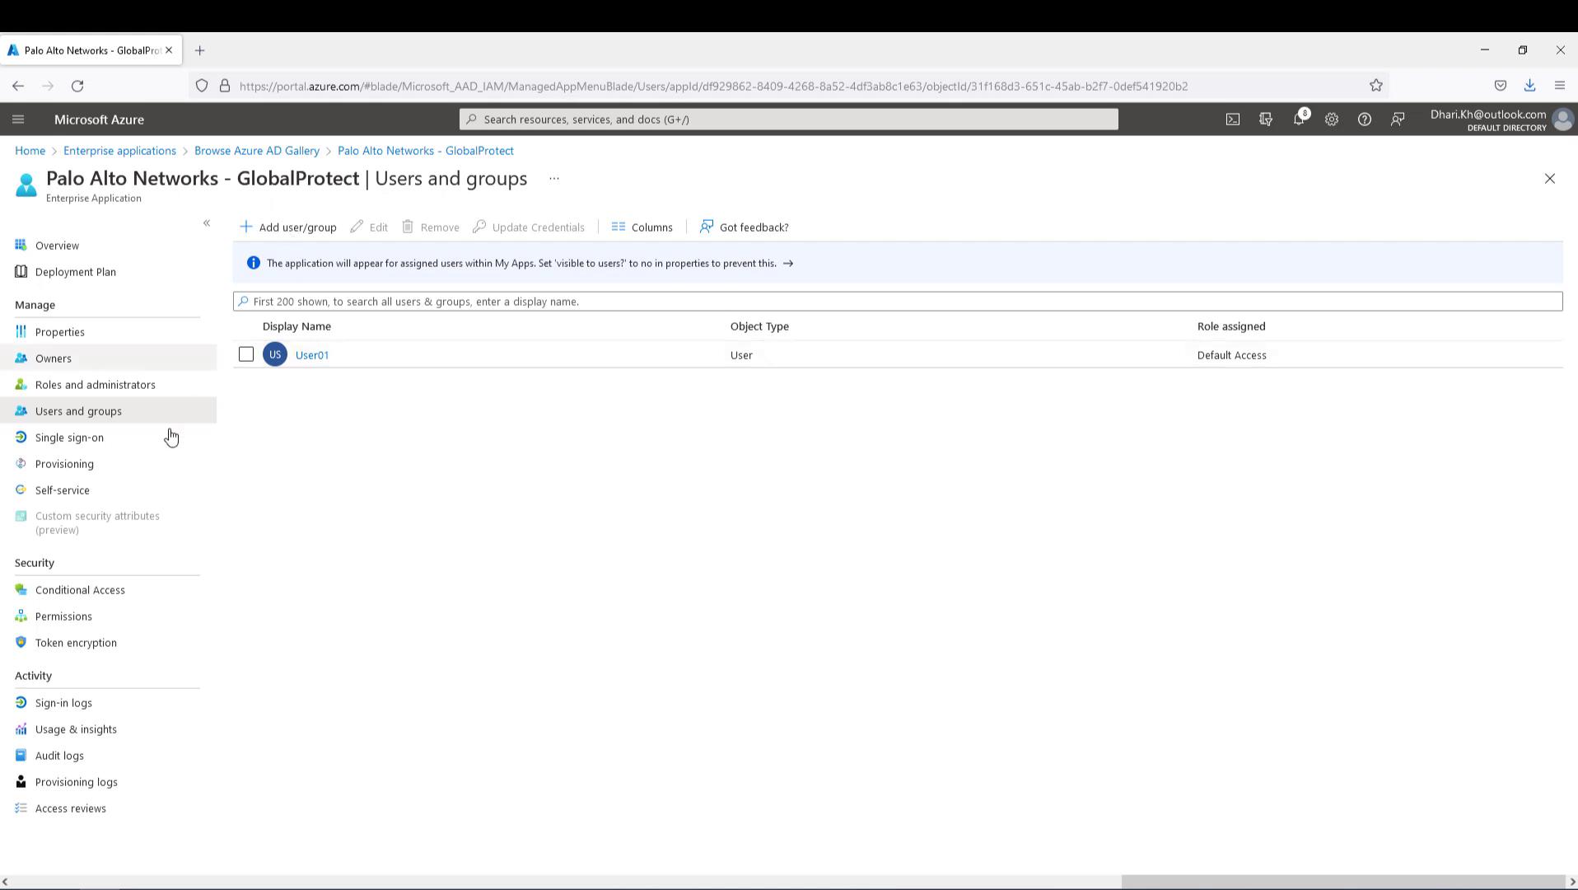
- Download the Federation Metadata XML and save it as Palo Alto Networks - GlobalProtect.xml
click(54, 443)
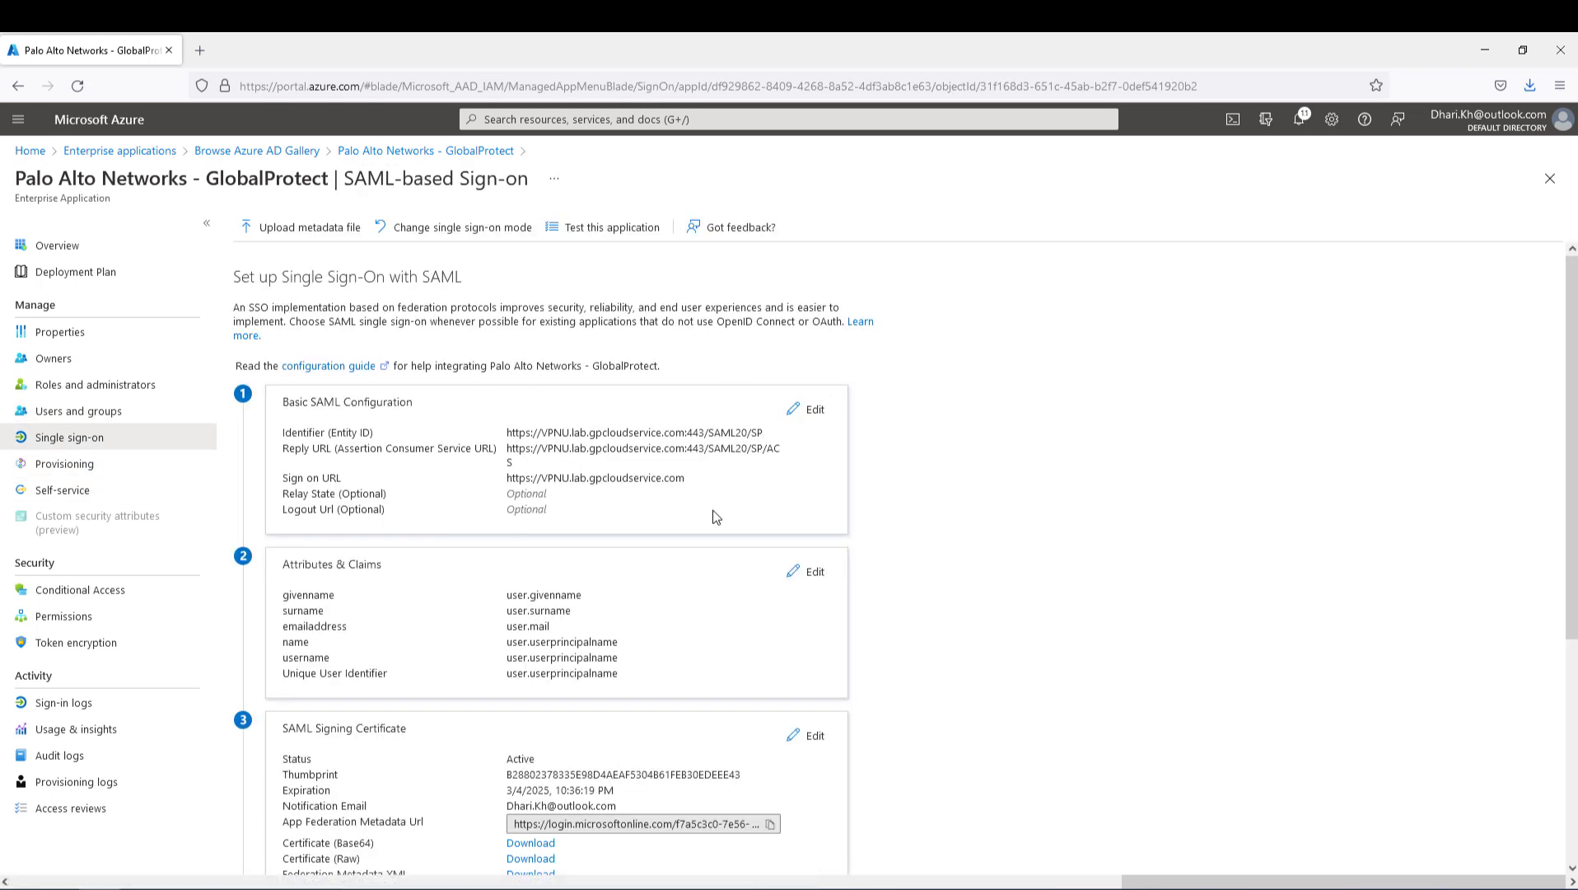
scroll(930, 520, down, 1)
scroll(930, 520, down, 4)
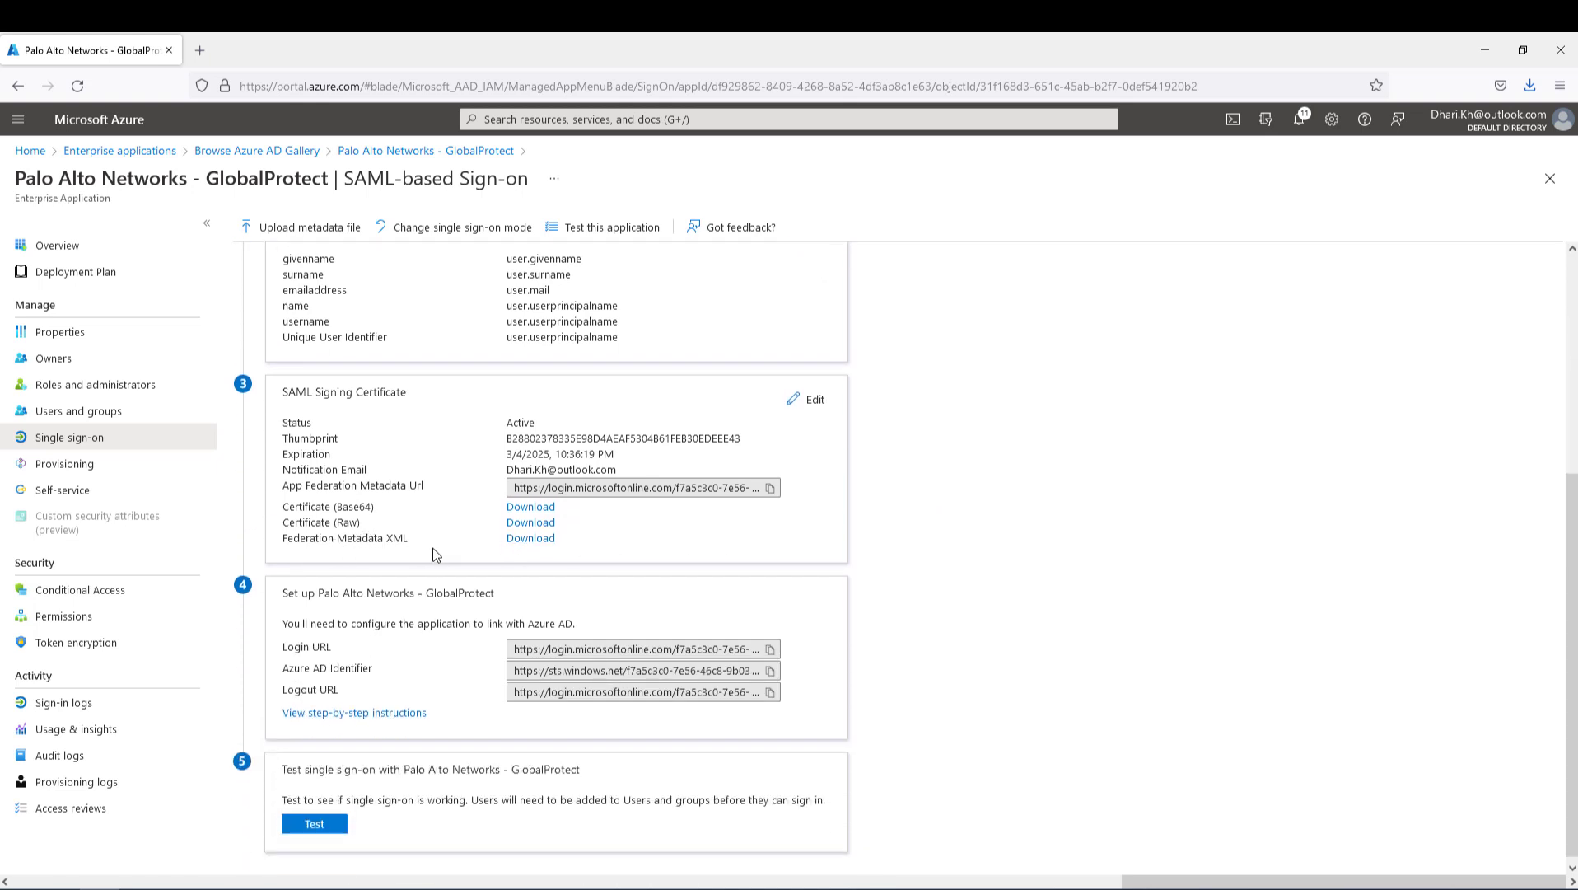
click(530, 538)
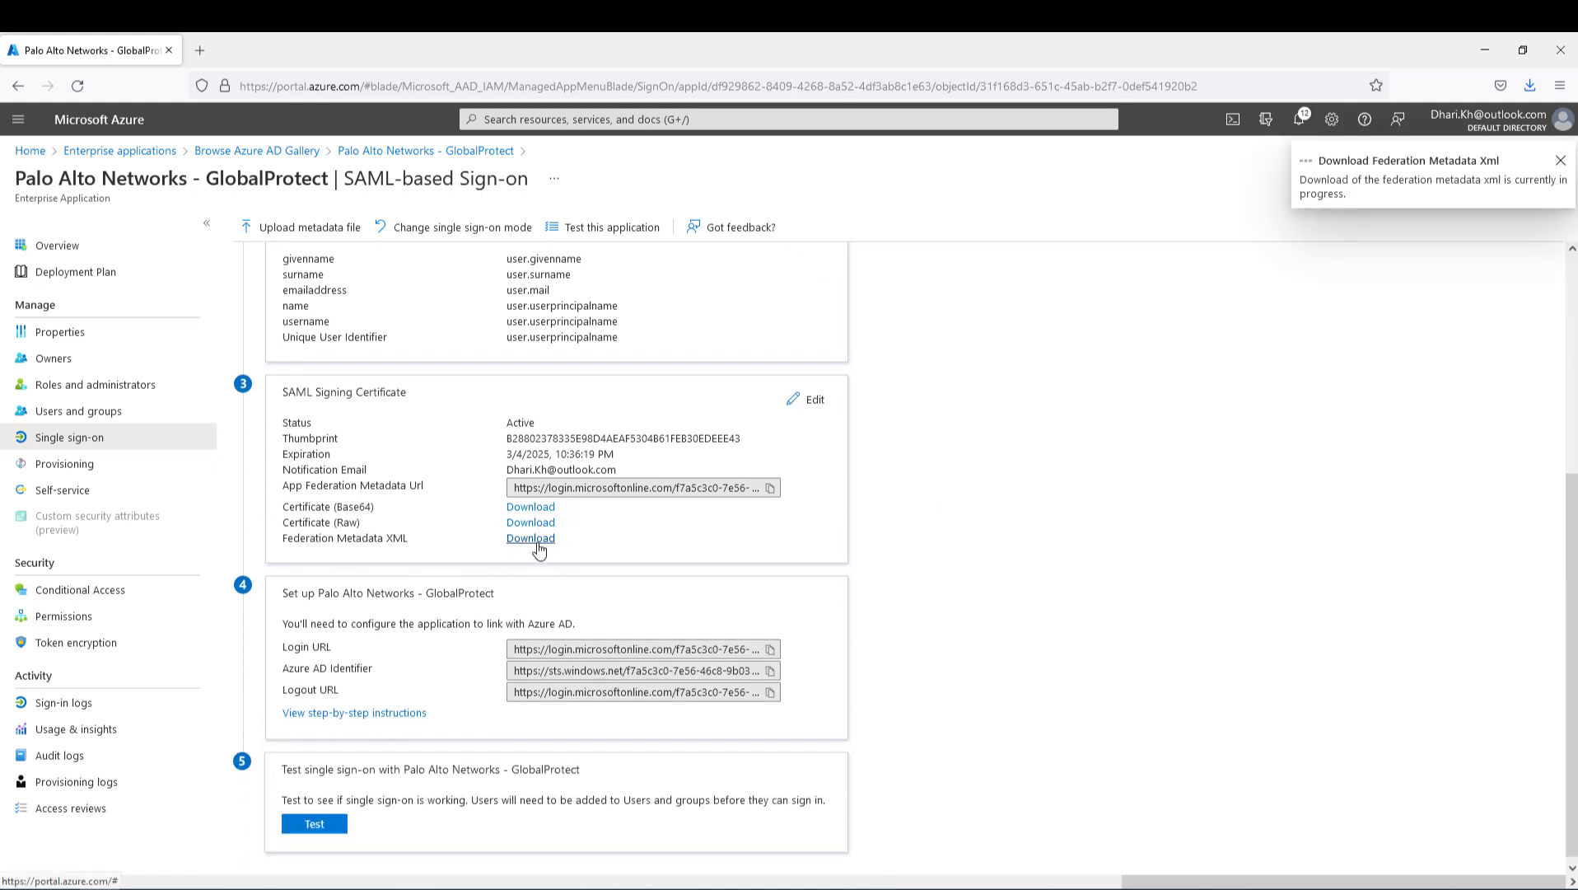
click(632, 522)
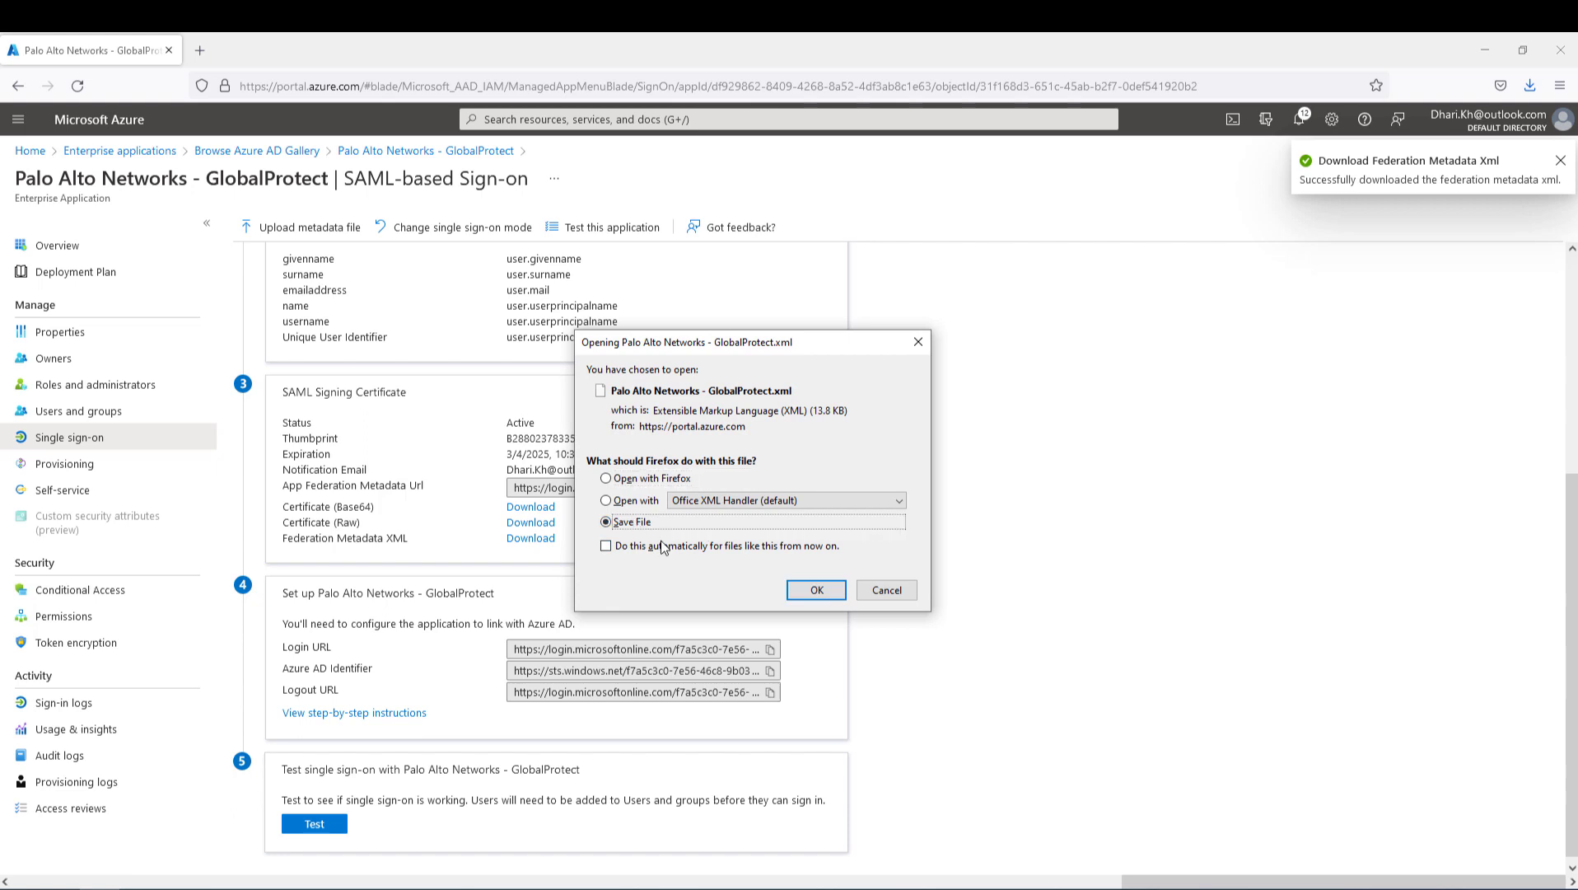
click(816, 590)
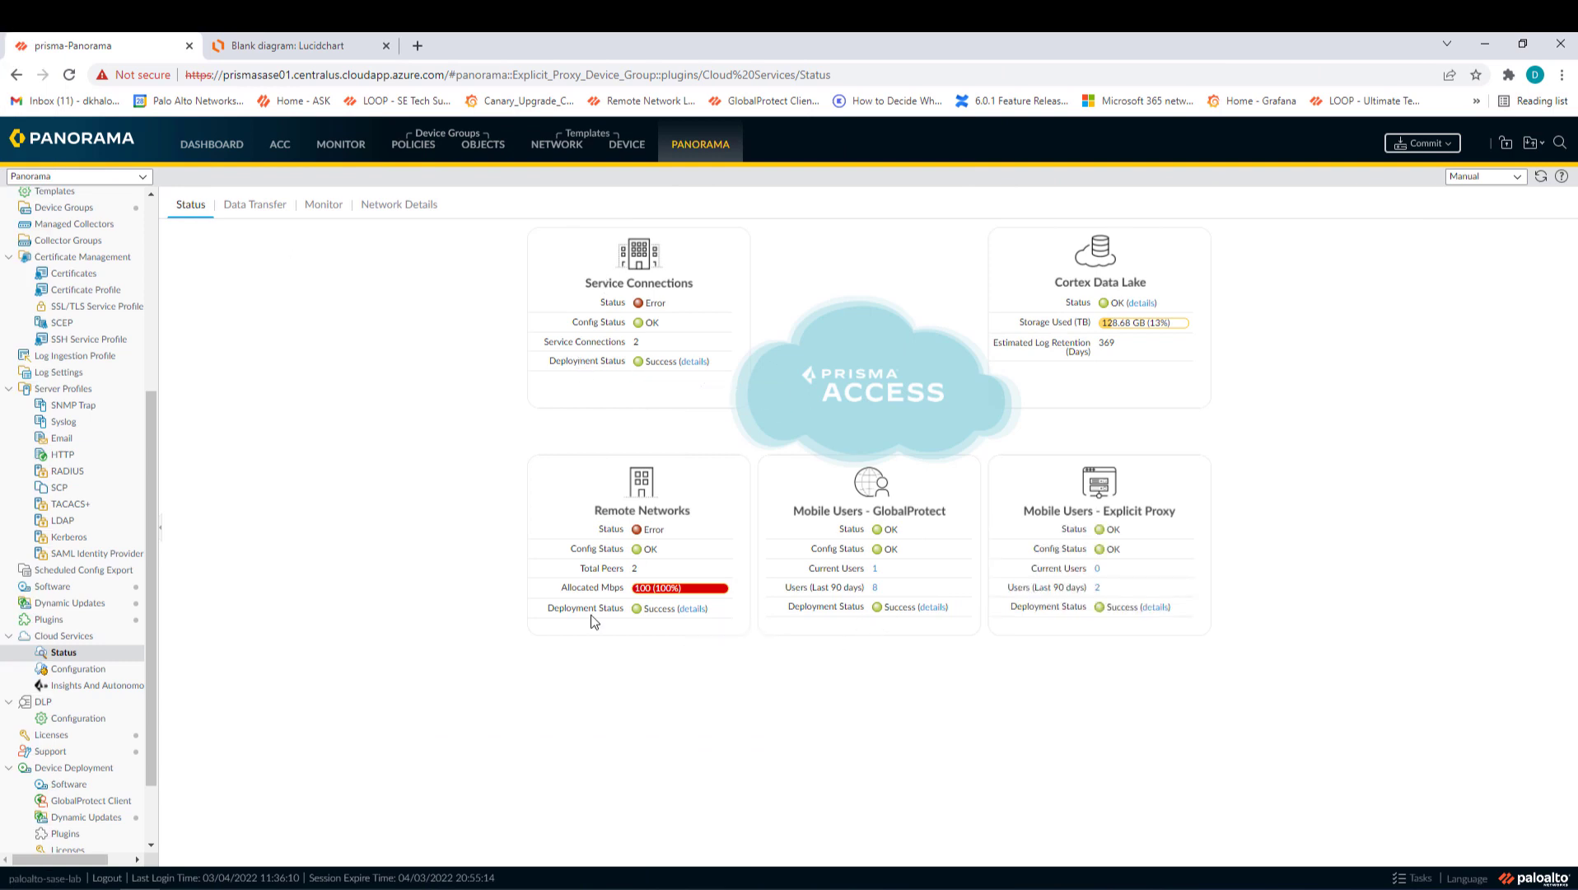
- Go to the DEVICE area to reach Mobile_User_Template's SAML Identity Provider profiles
click(625, 145)
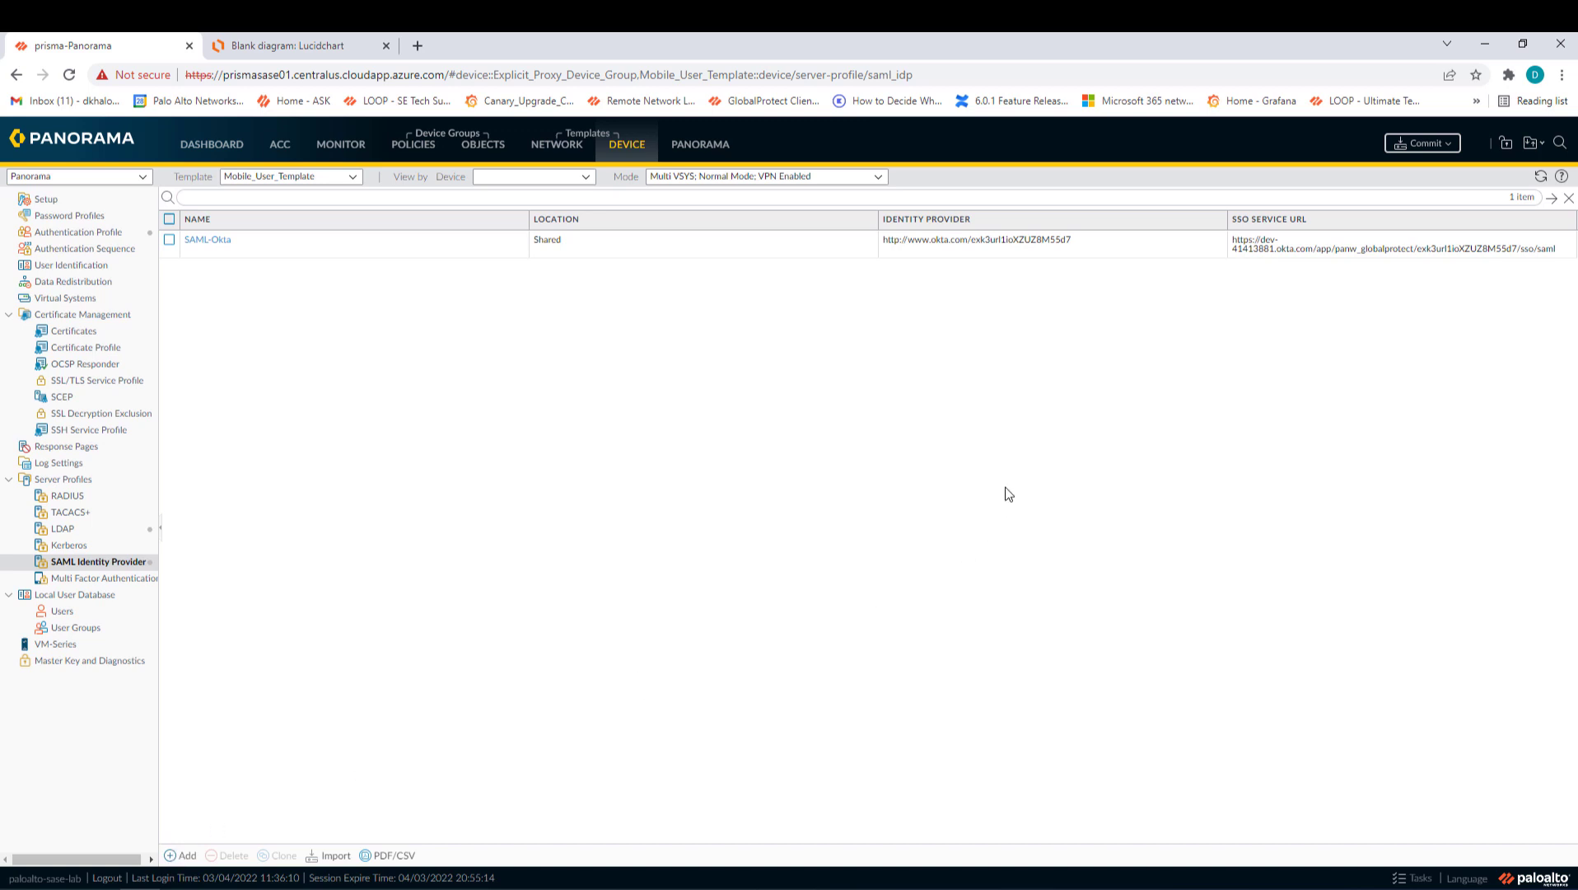
- Import GlobalProtect.xml metadata as IdP profile SAML-Azure, with certificate validation off
click(336, 857)
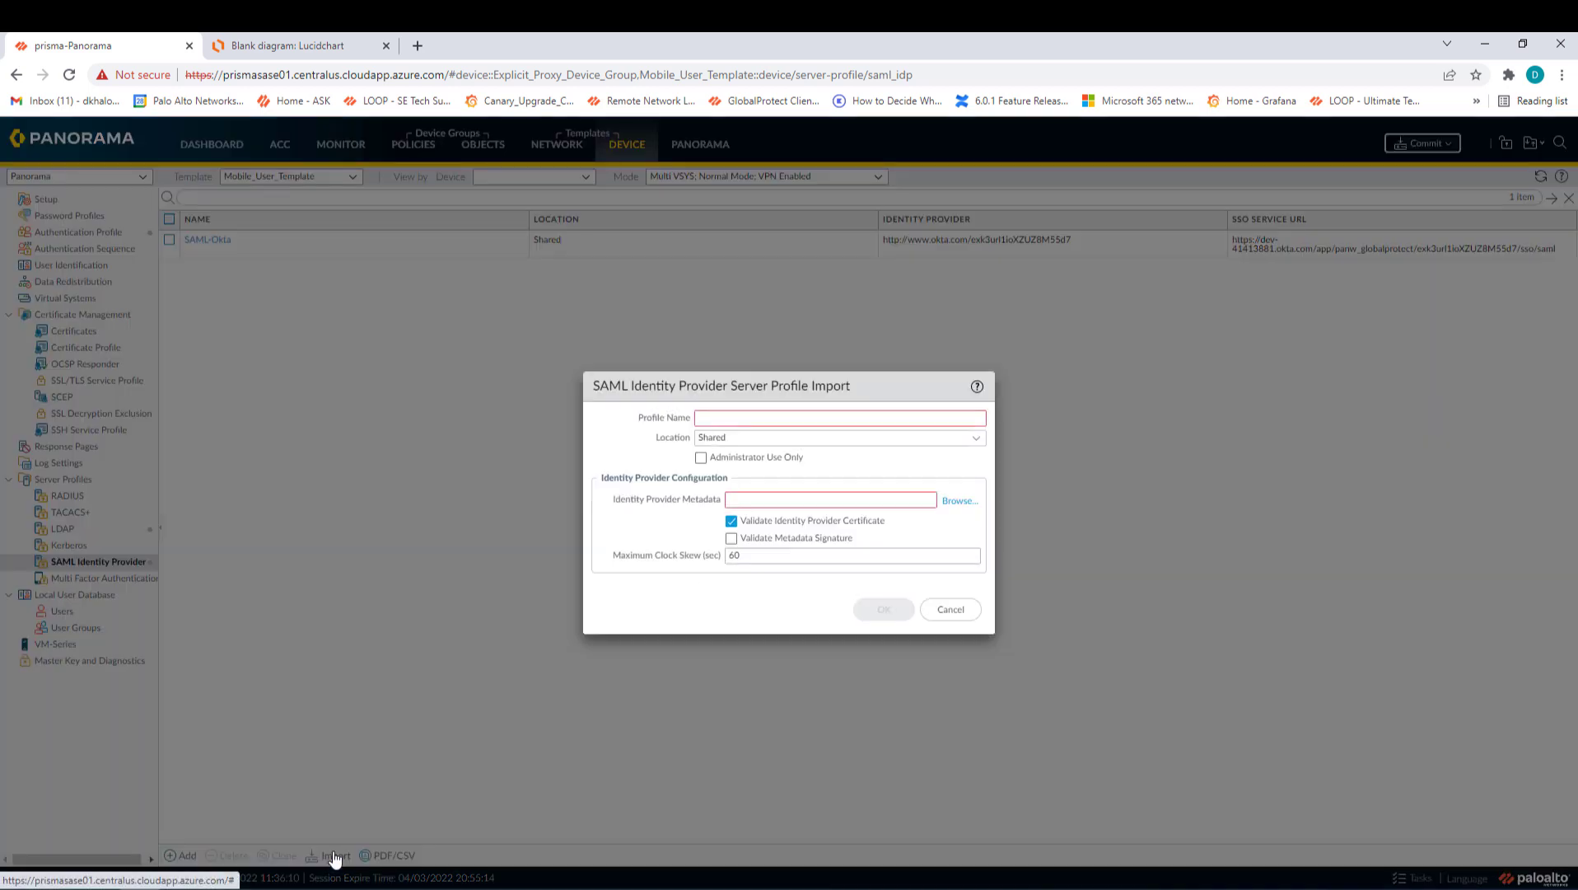
click(779, 420)
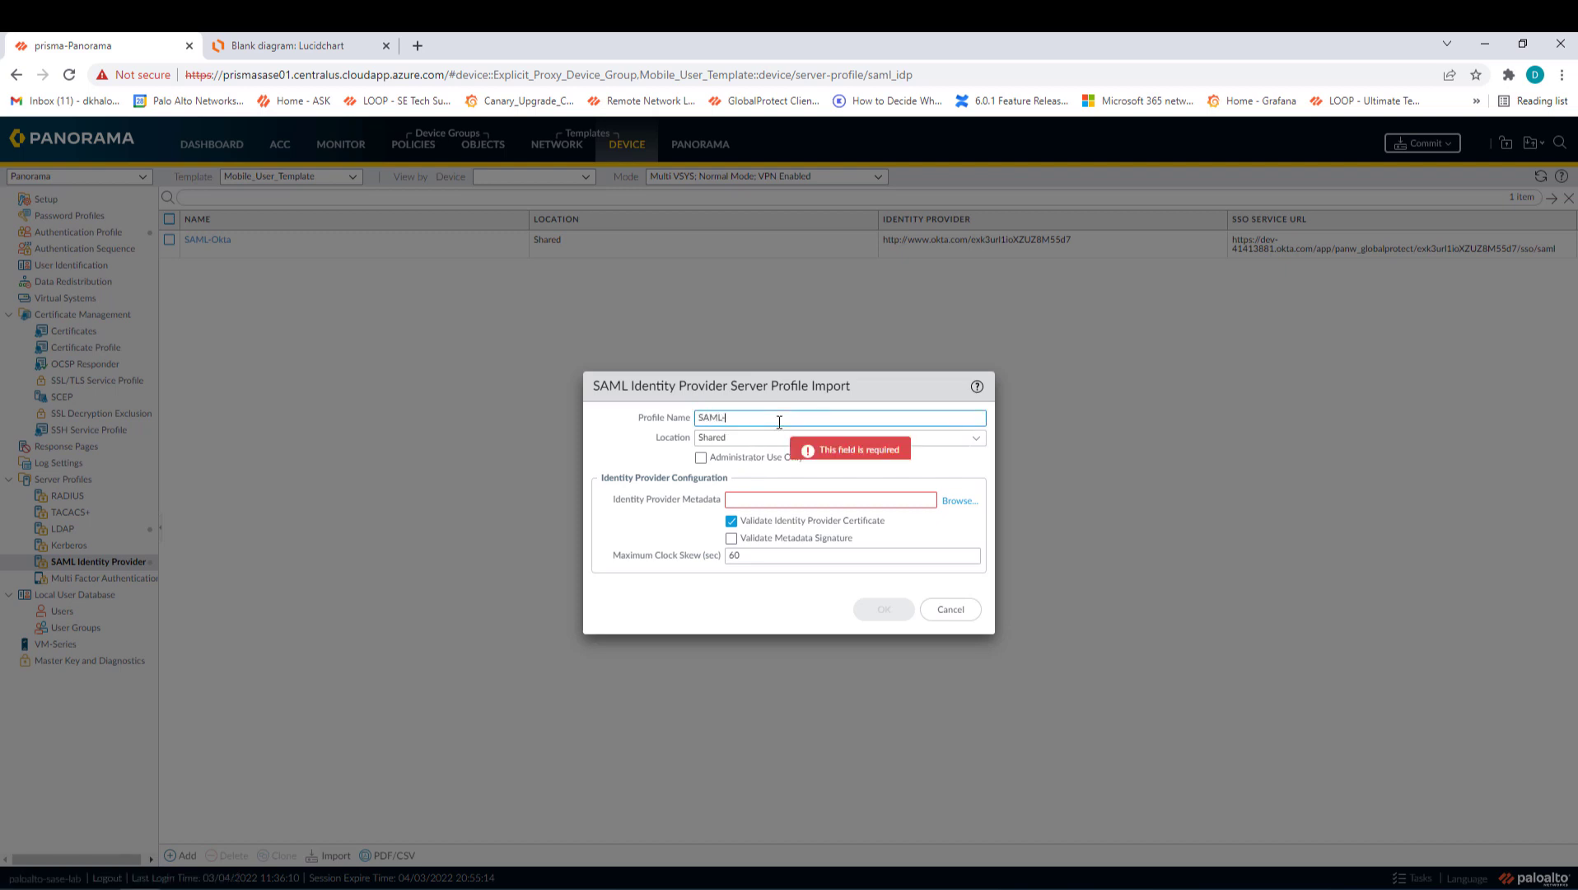
text(SAML-Azure)
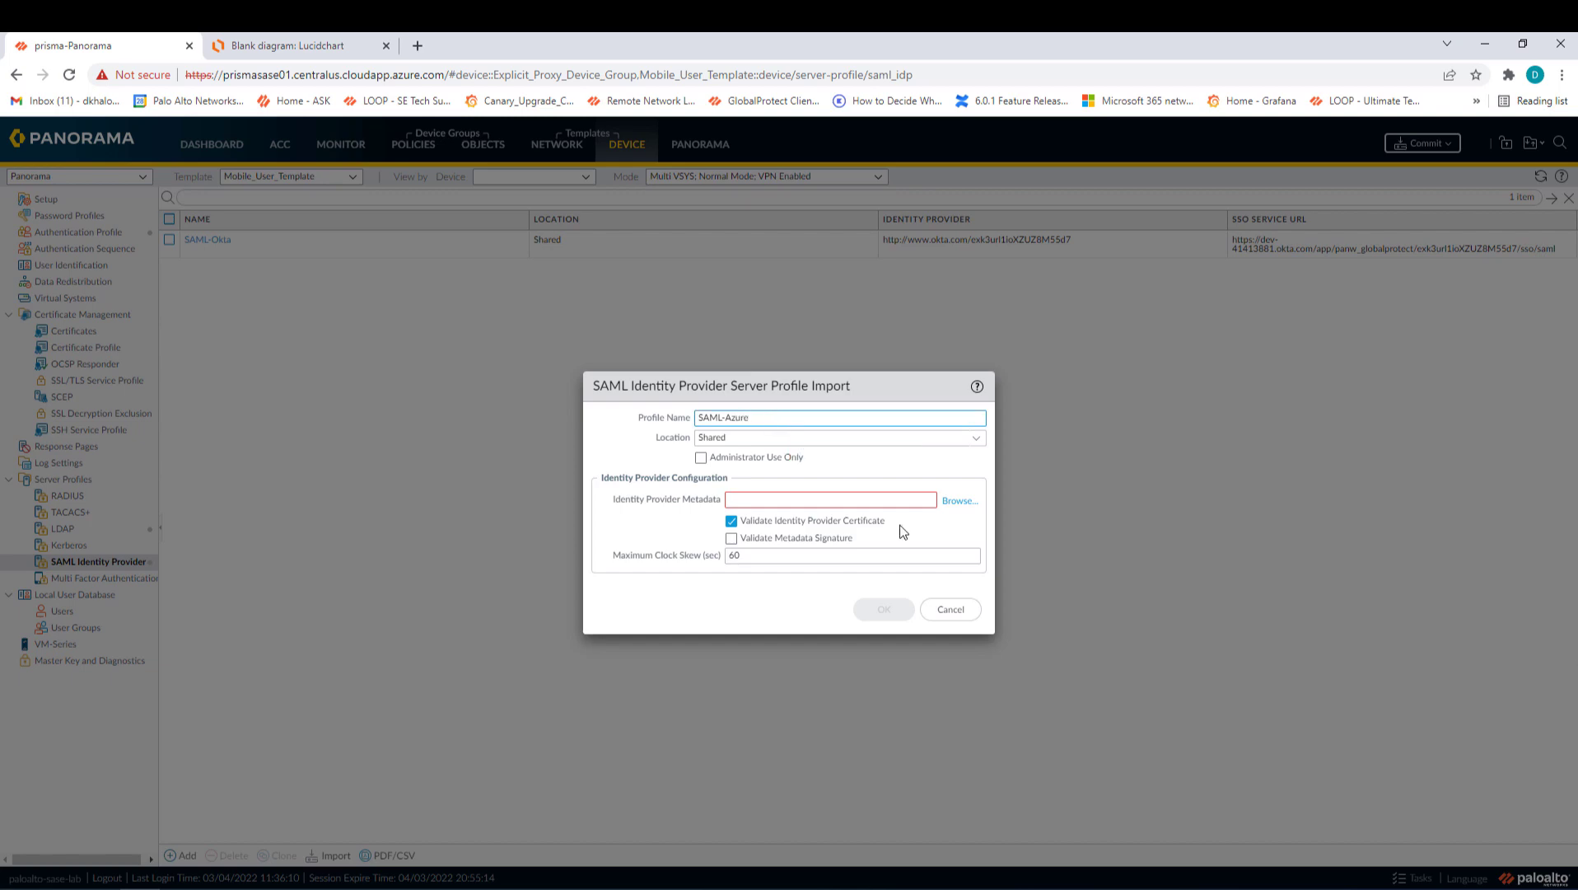
click(958, 501)
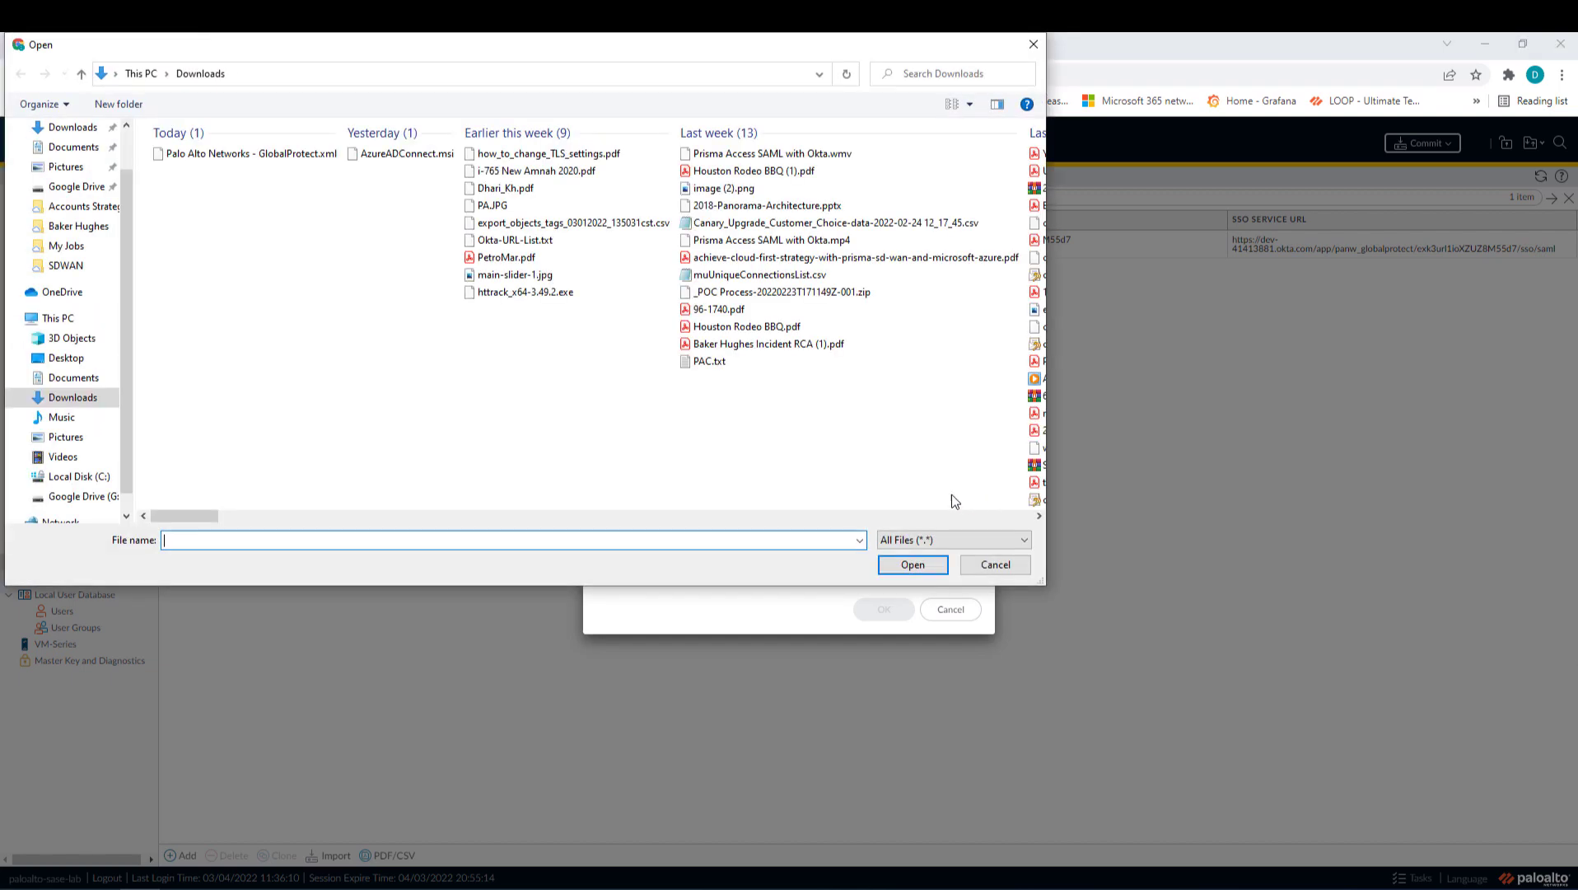
click(226, 158)
double_click(226, 158)
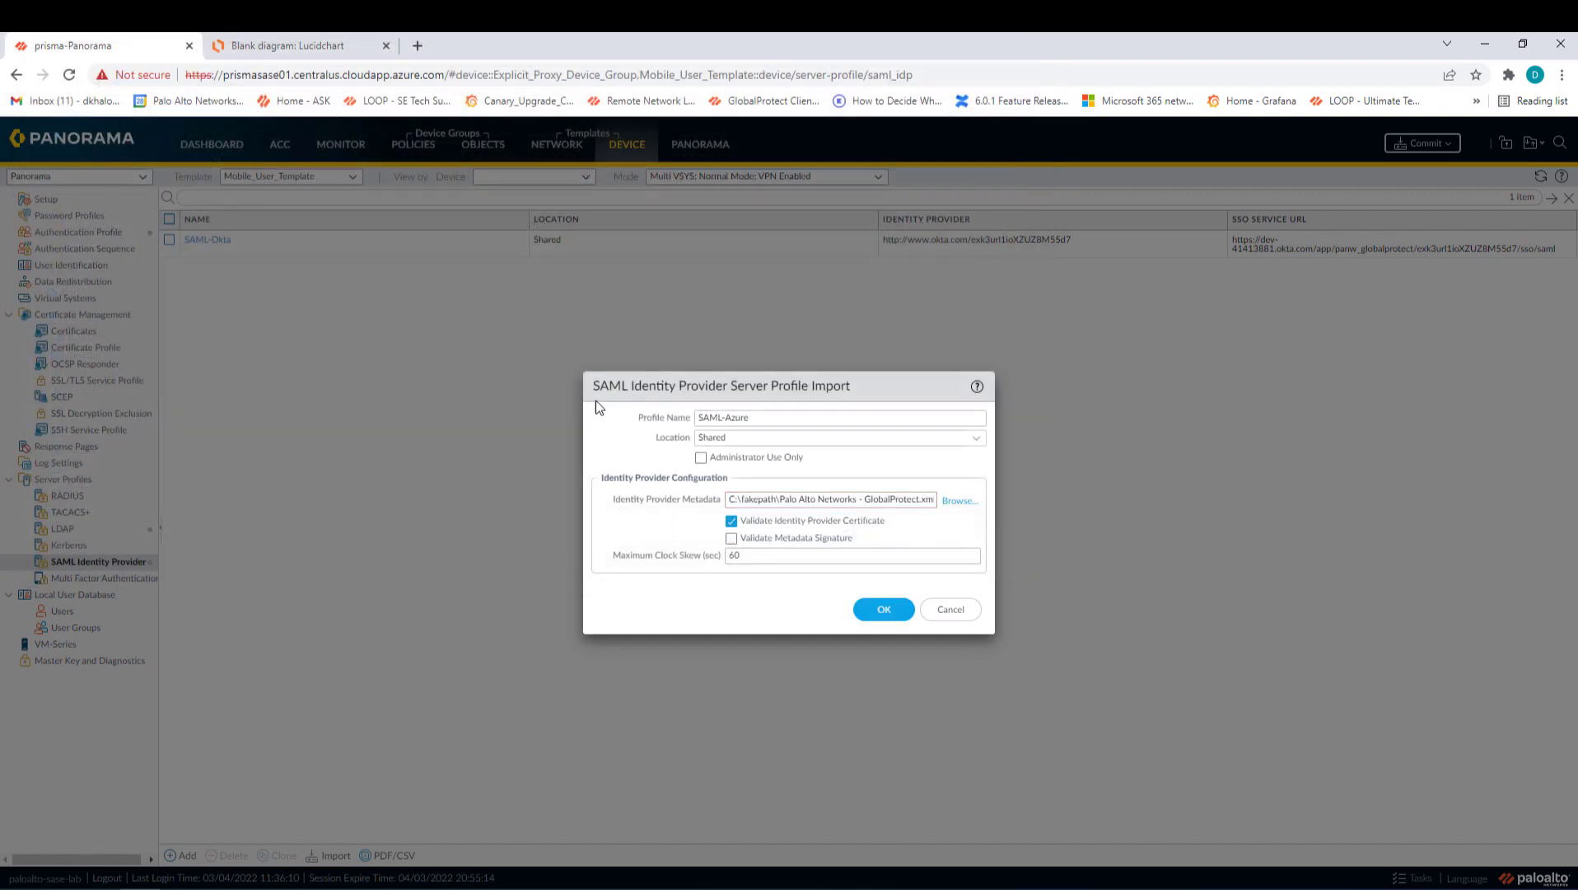
click(730, 522)
click(885, 611)
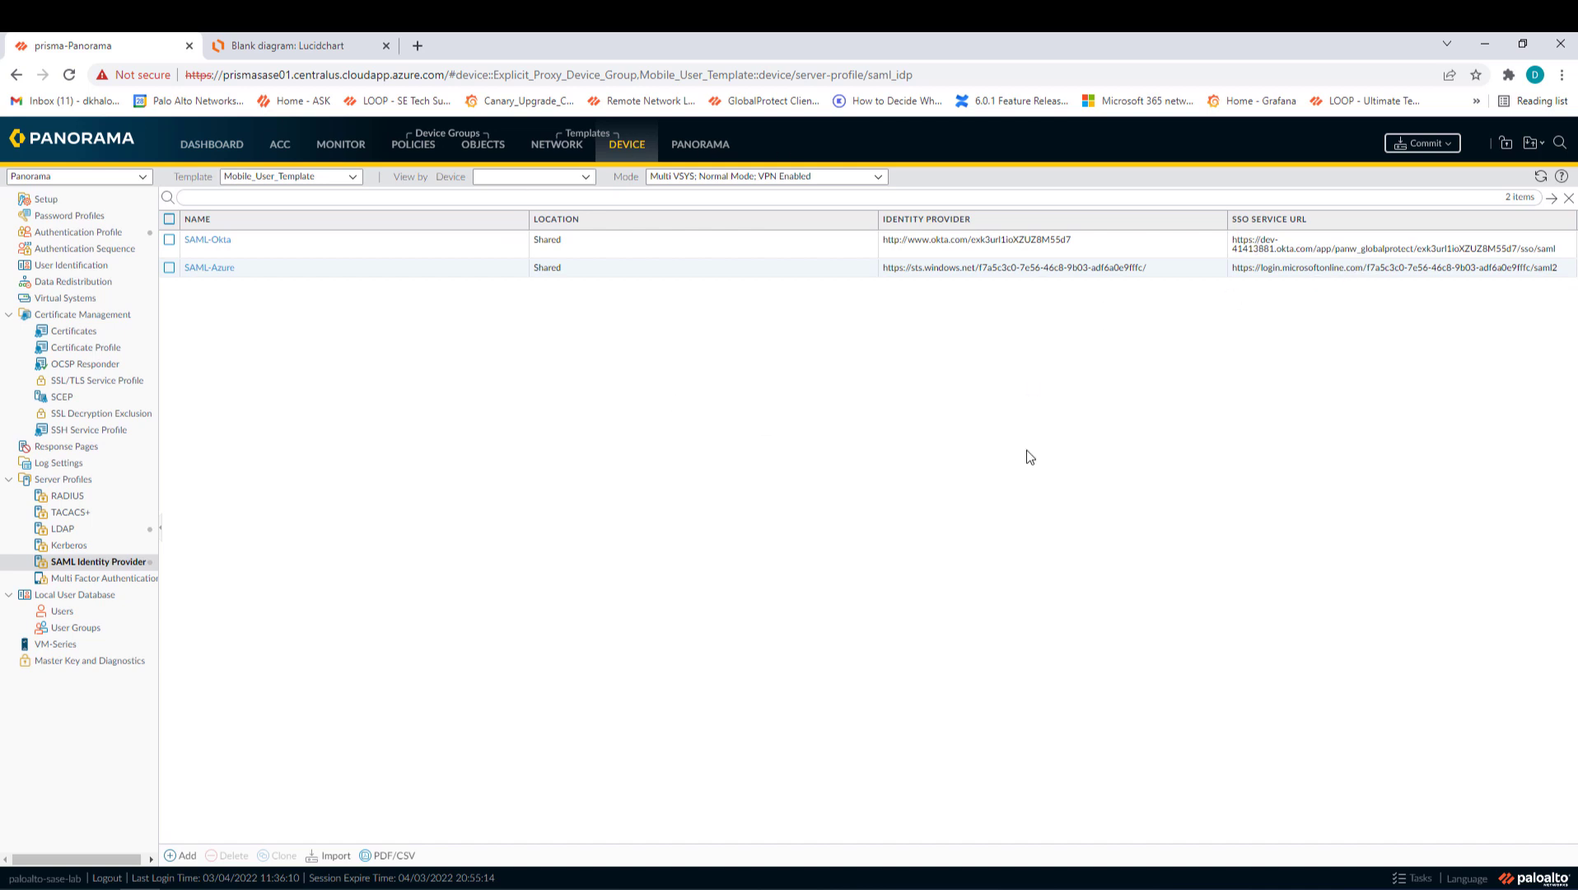
click(91, 233)
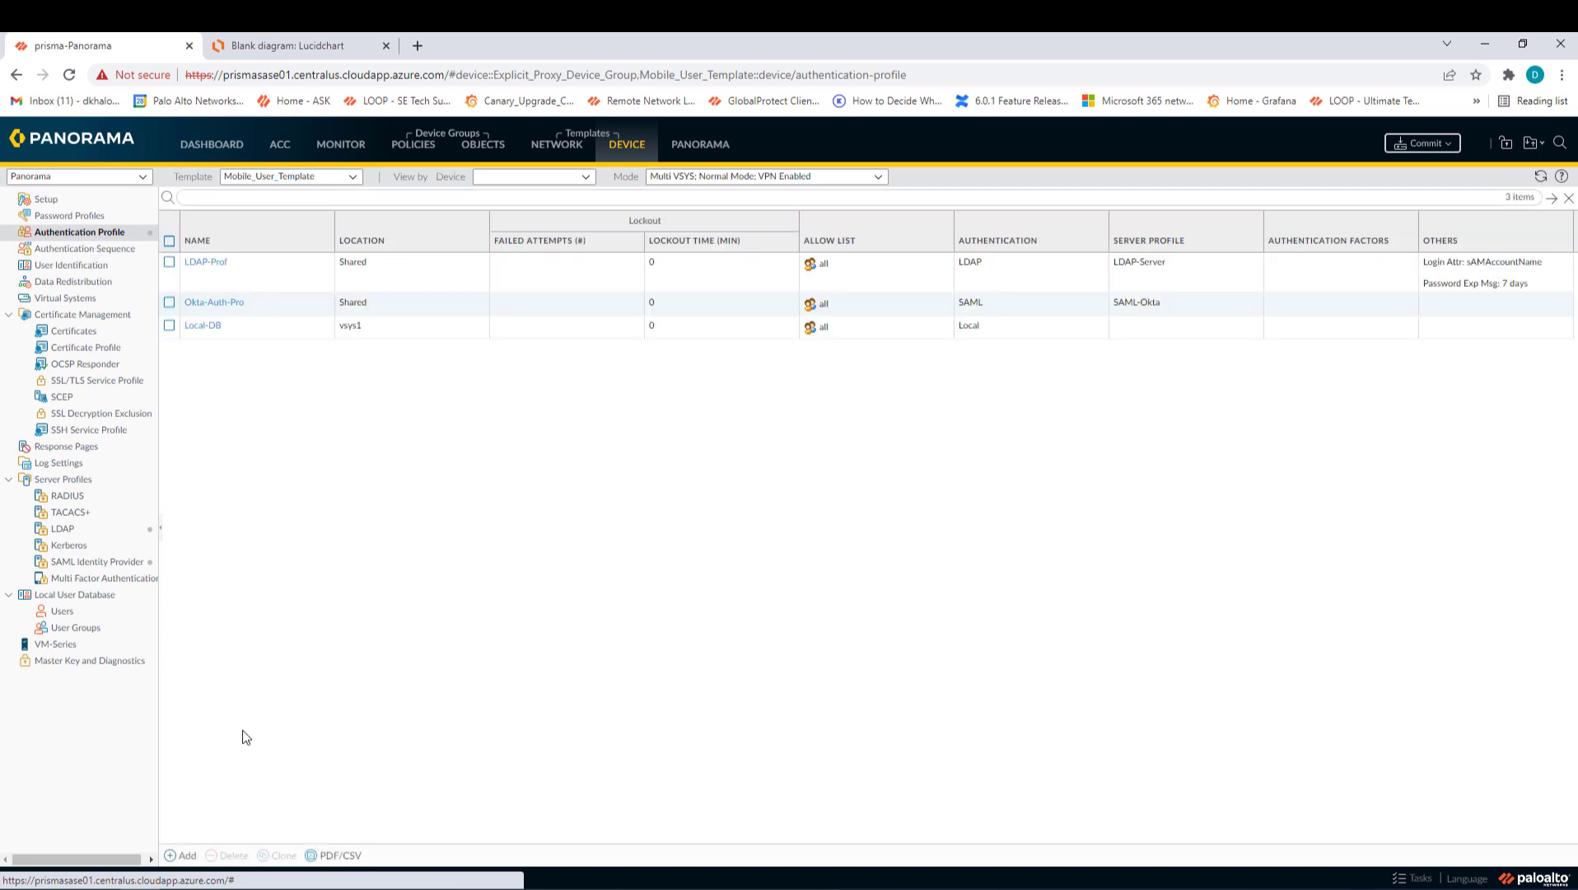
- Create authentication profile Azure-SAML-Auth of type SAML using IdP server profile SAML-Azure
click(179, 857)
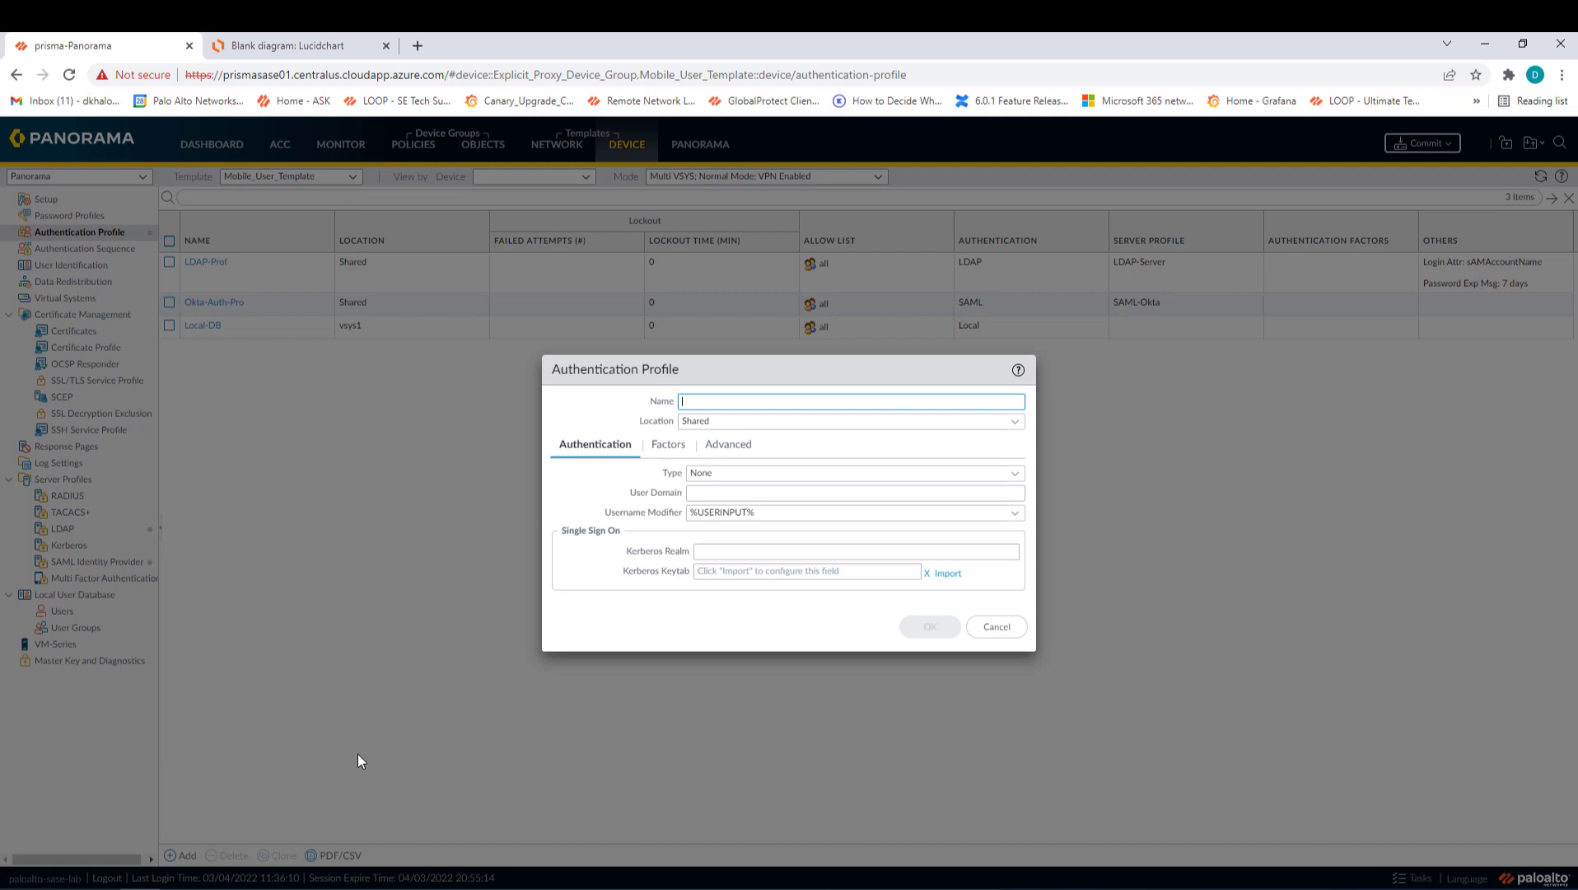
text(Azure-SAML-Auth)
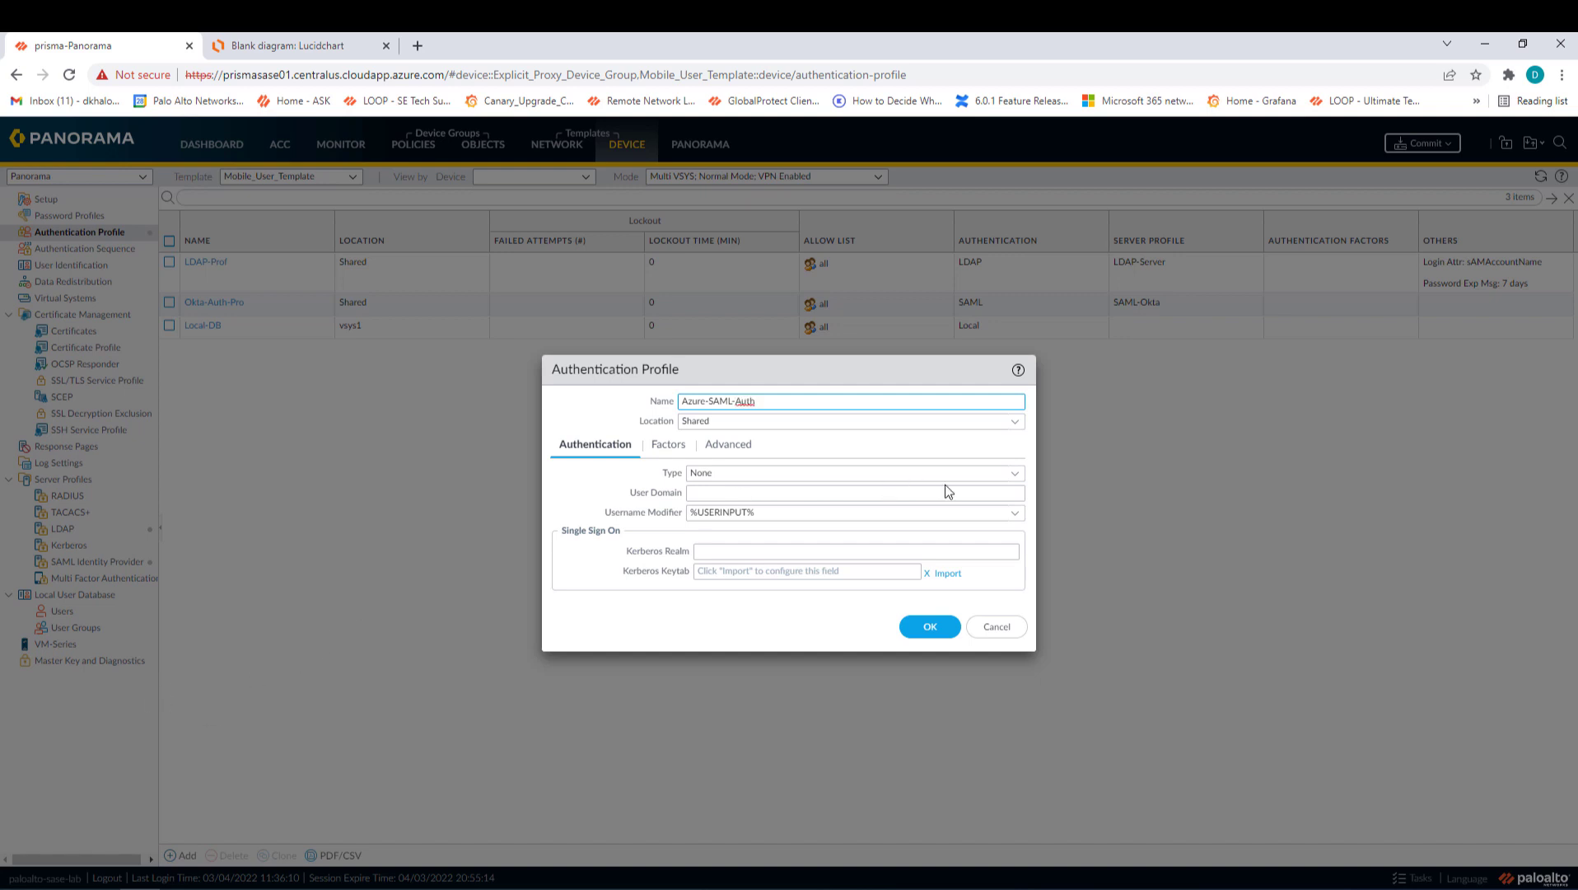
click(1014, 474)
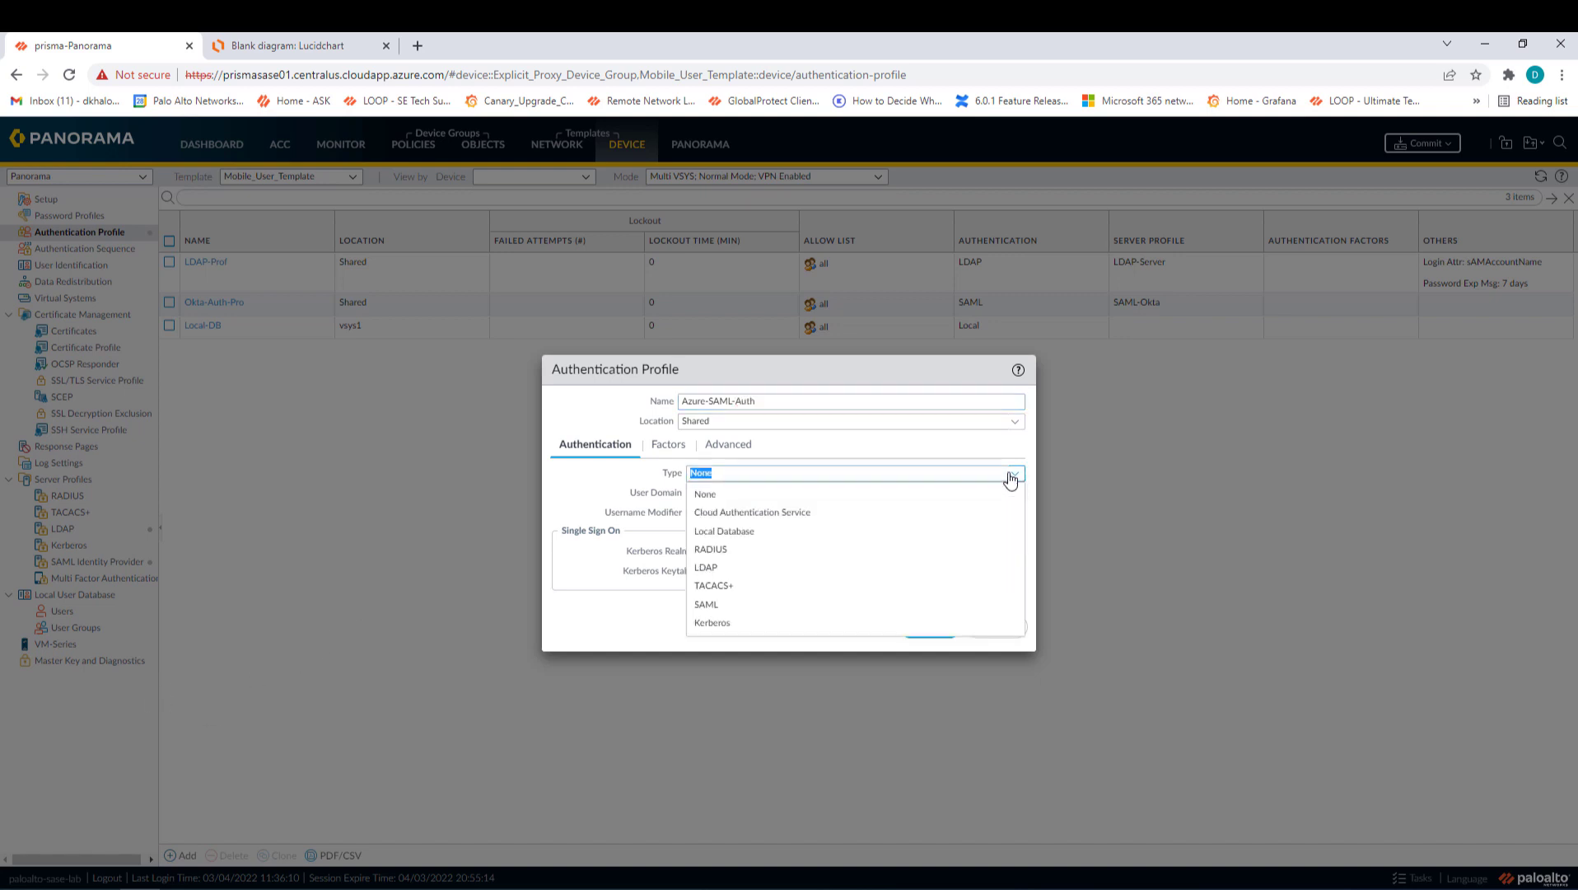
click(770, 602)
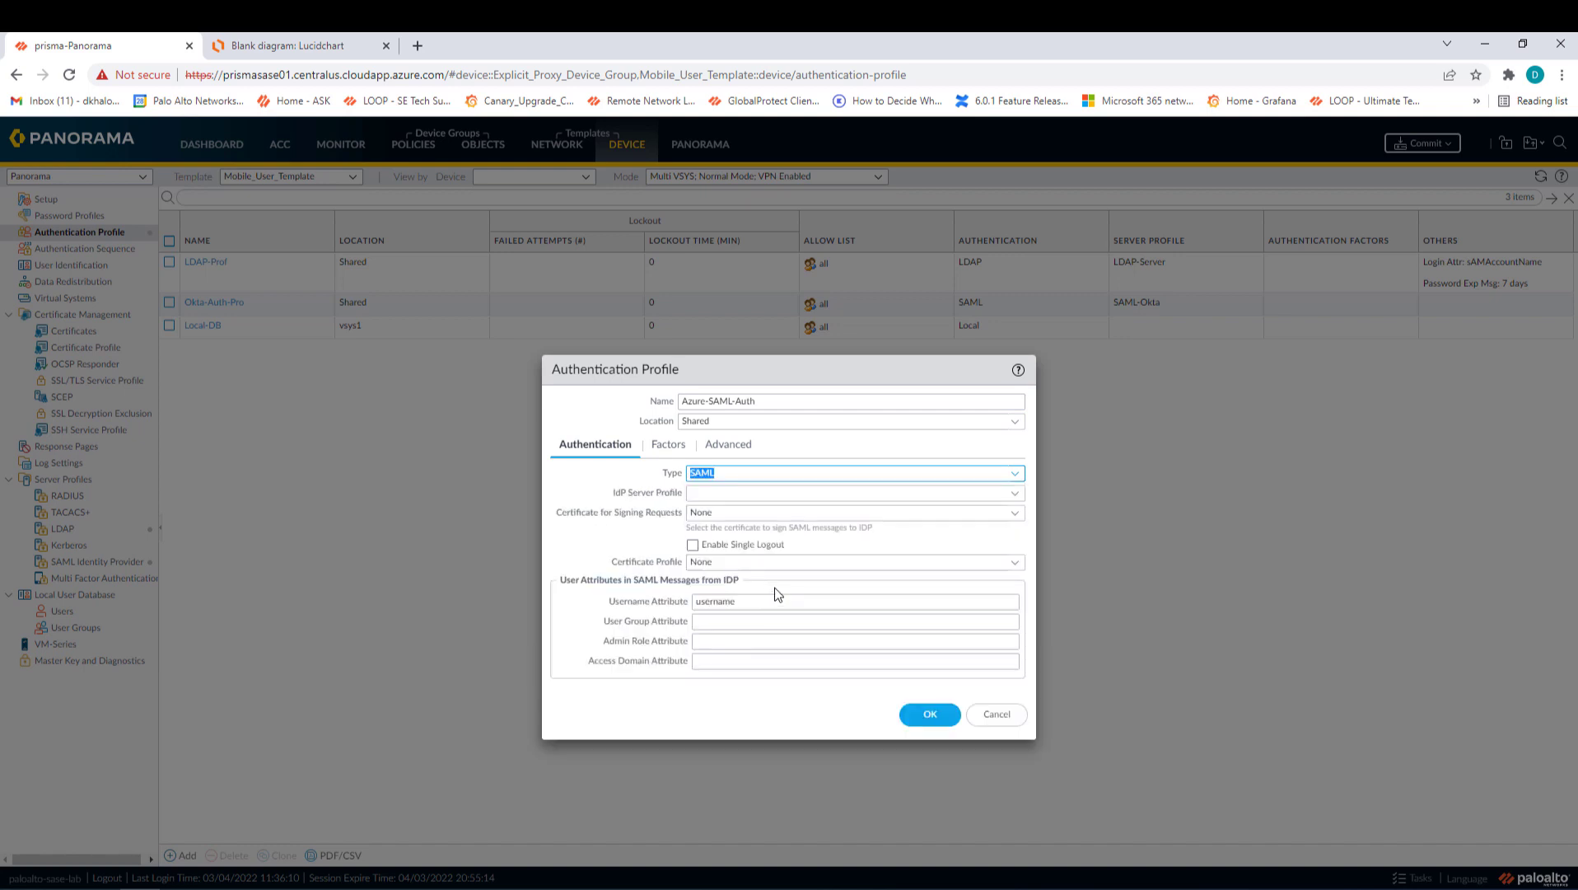
click(1017, 495)
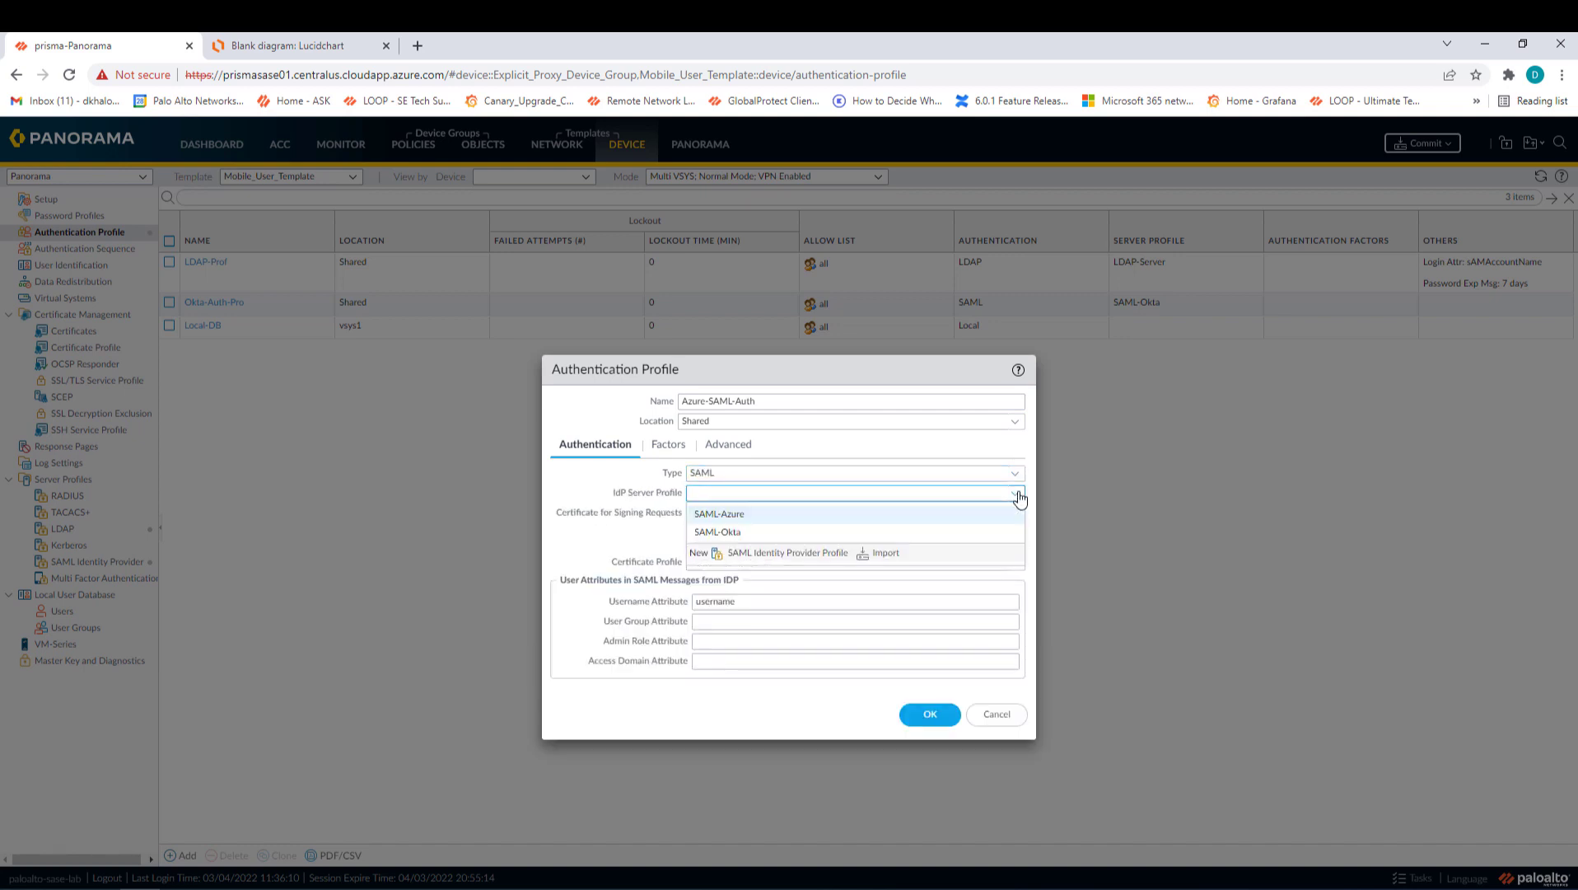
click(746, 515)
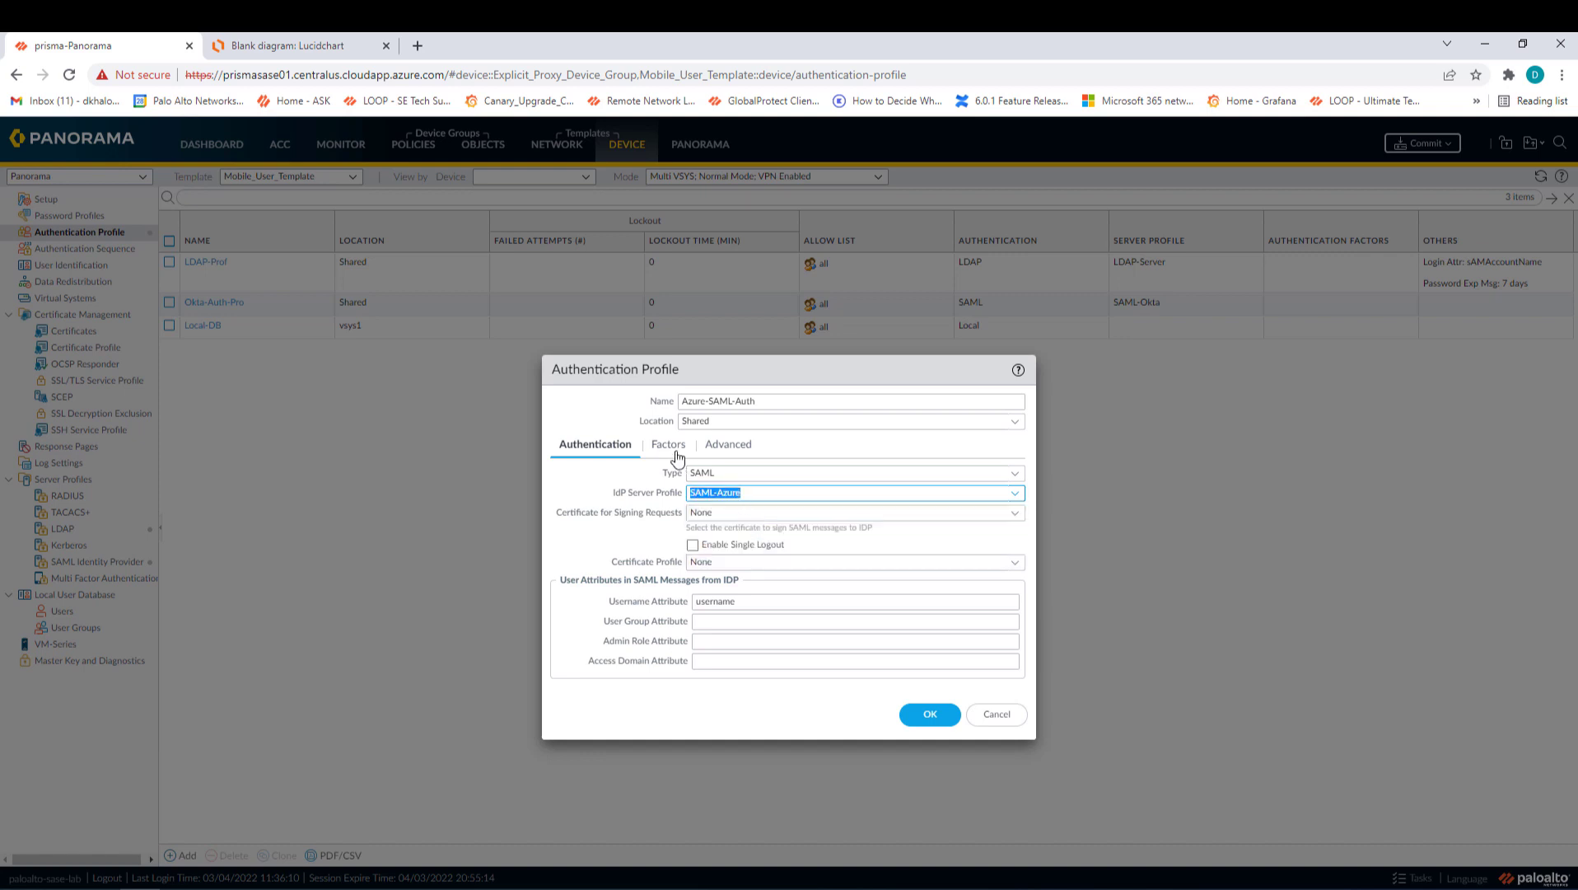
- Add 'all' to the profile's Advanced allow list and save it
click(733, 447)
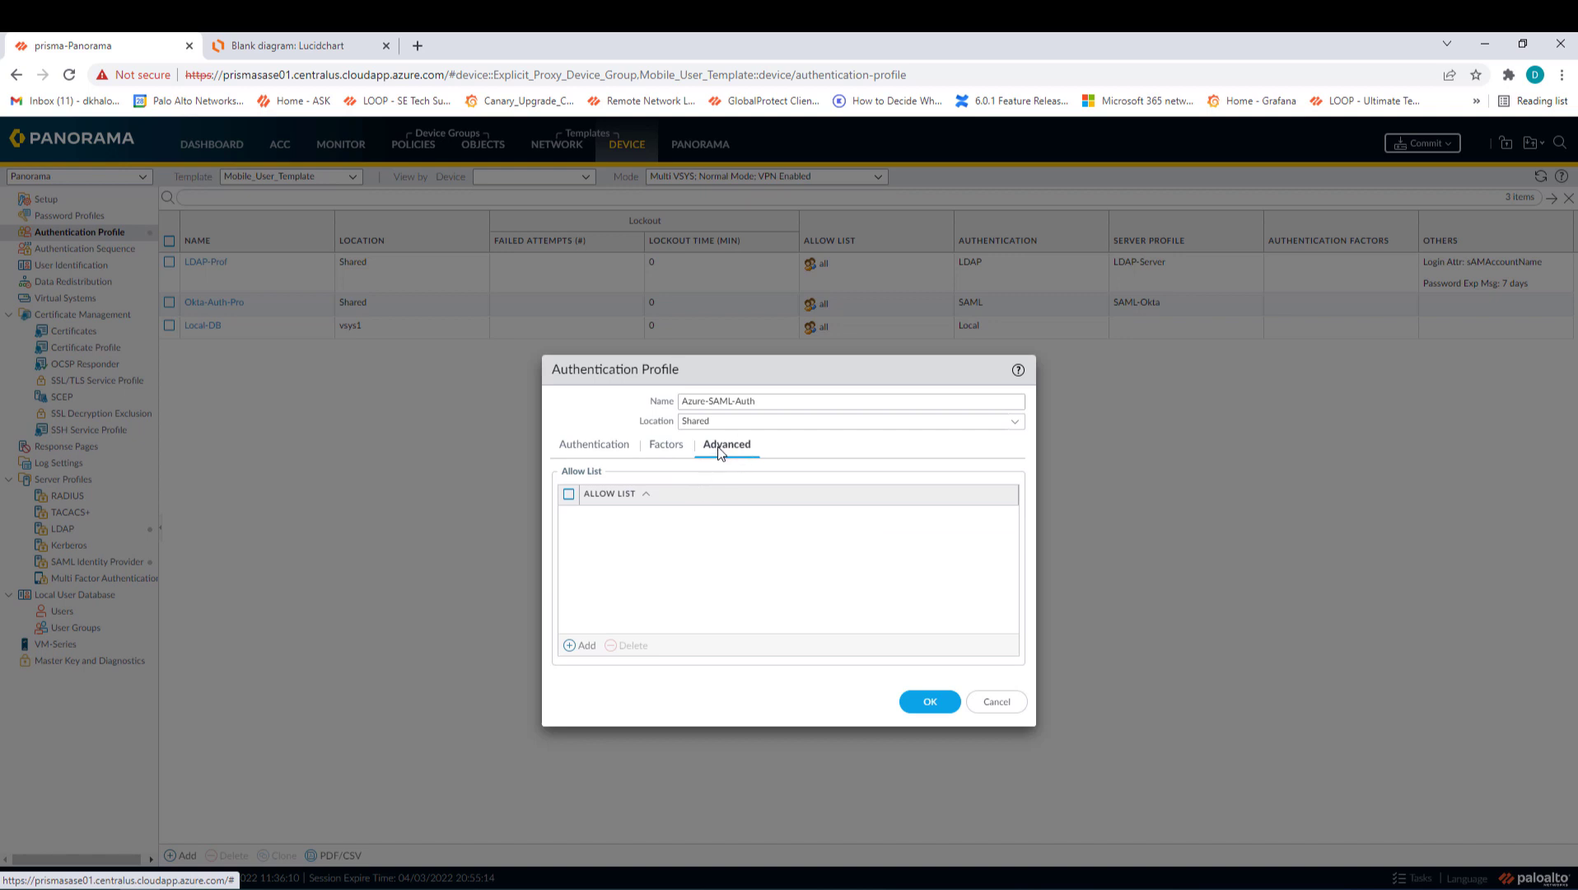
click(581, 644)
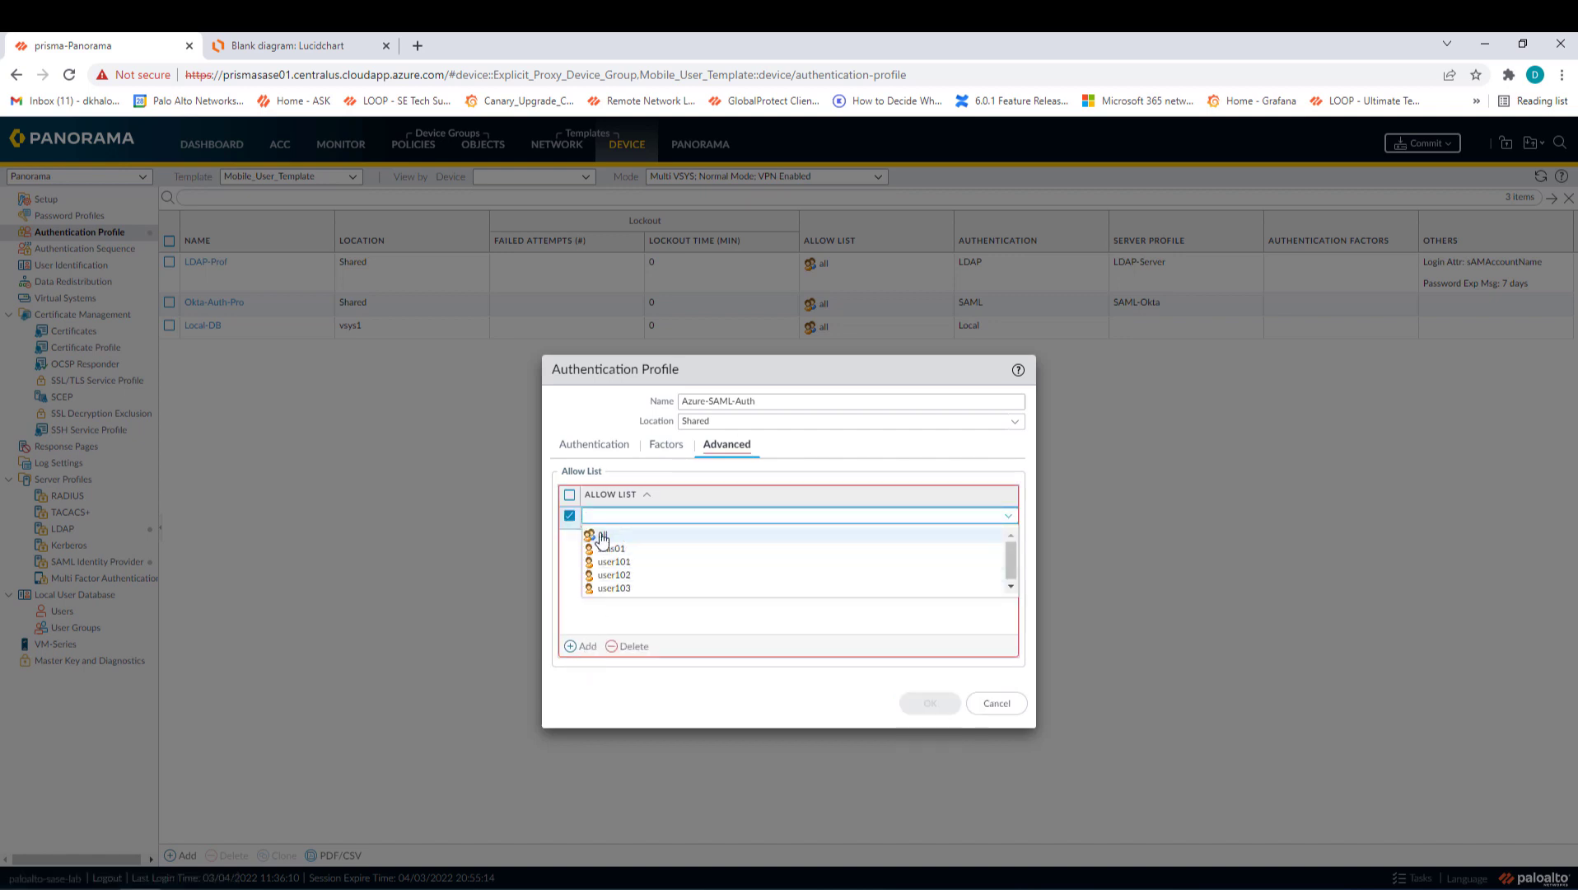
click(602, 537)
click(659, 586)
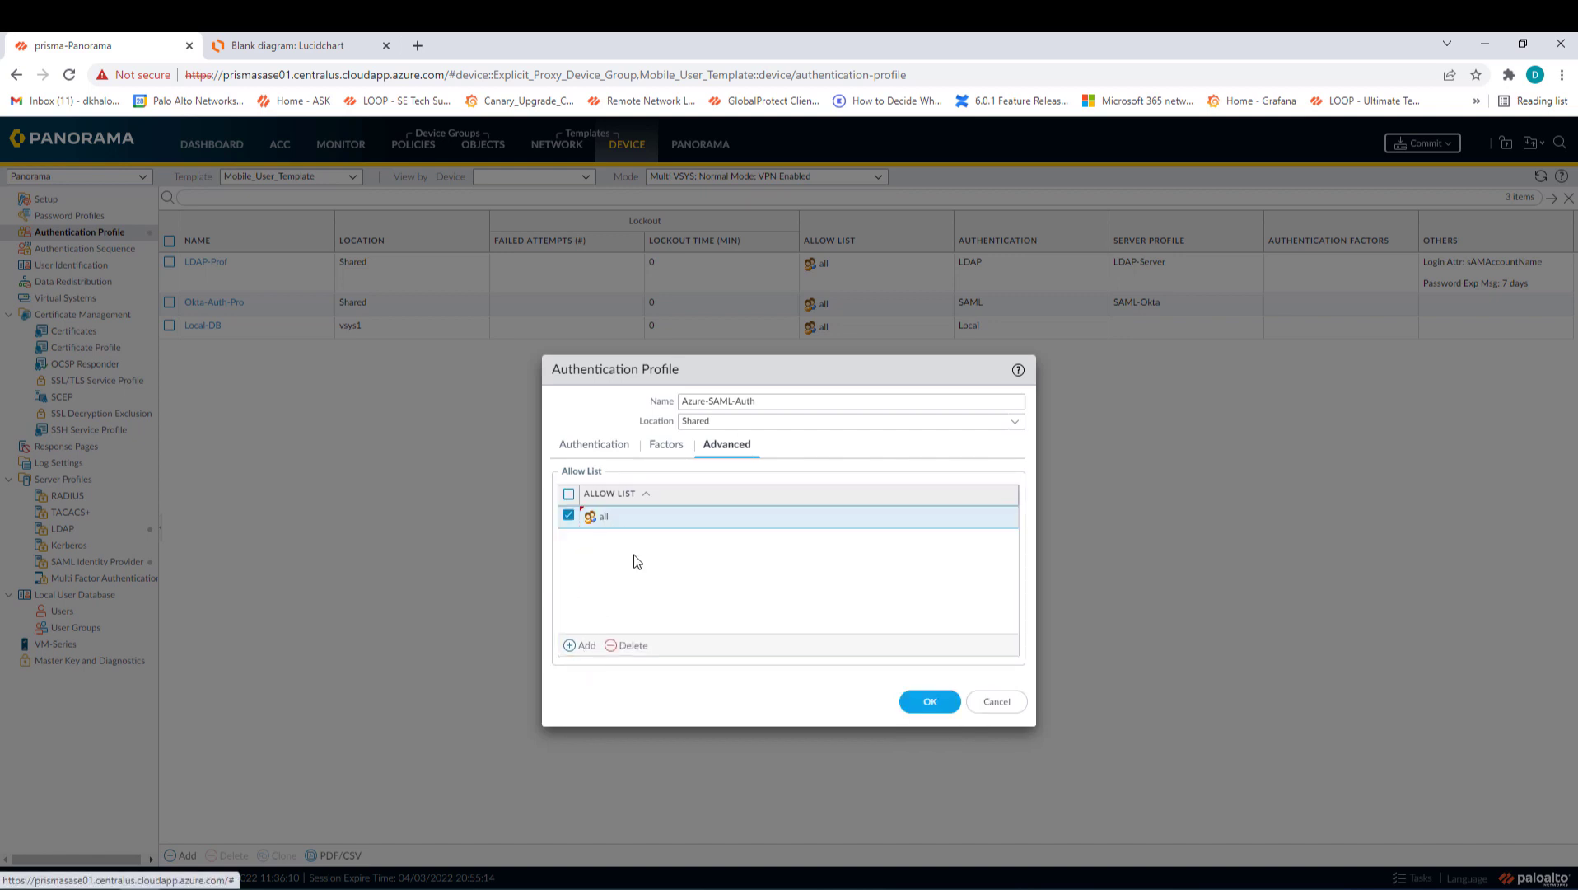
click(928, 704)
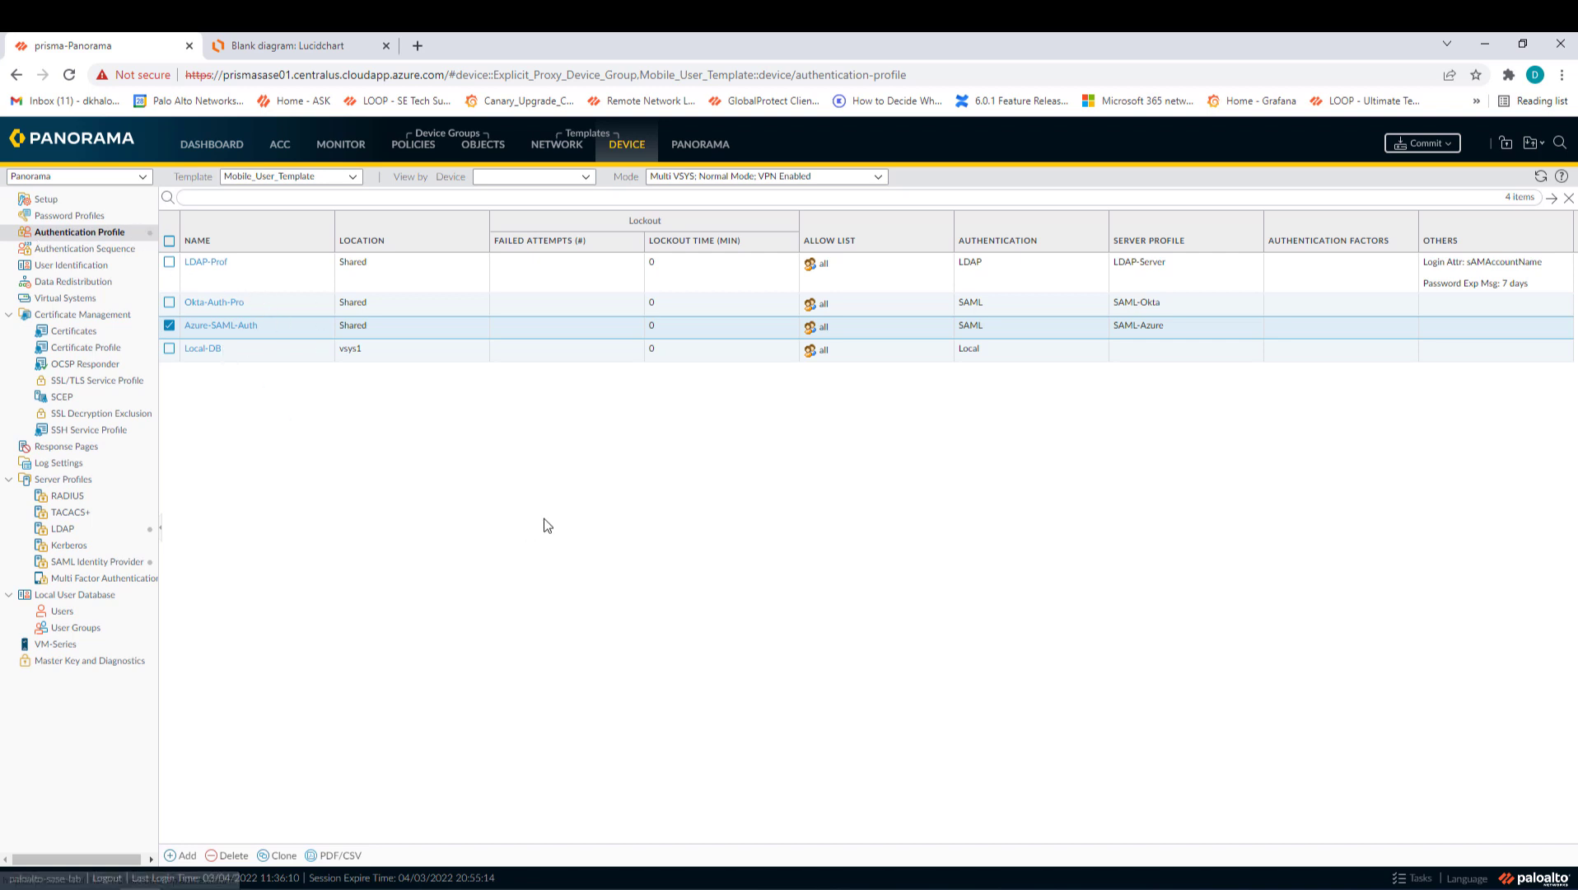
click(556, 146)
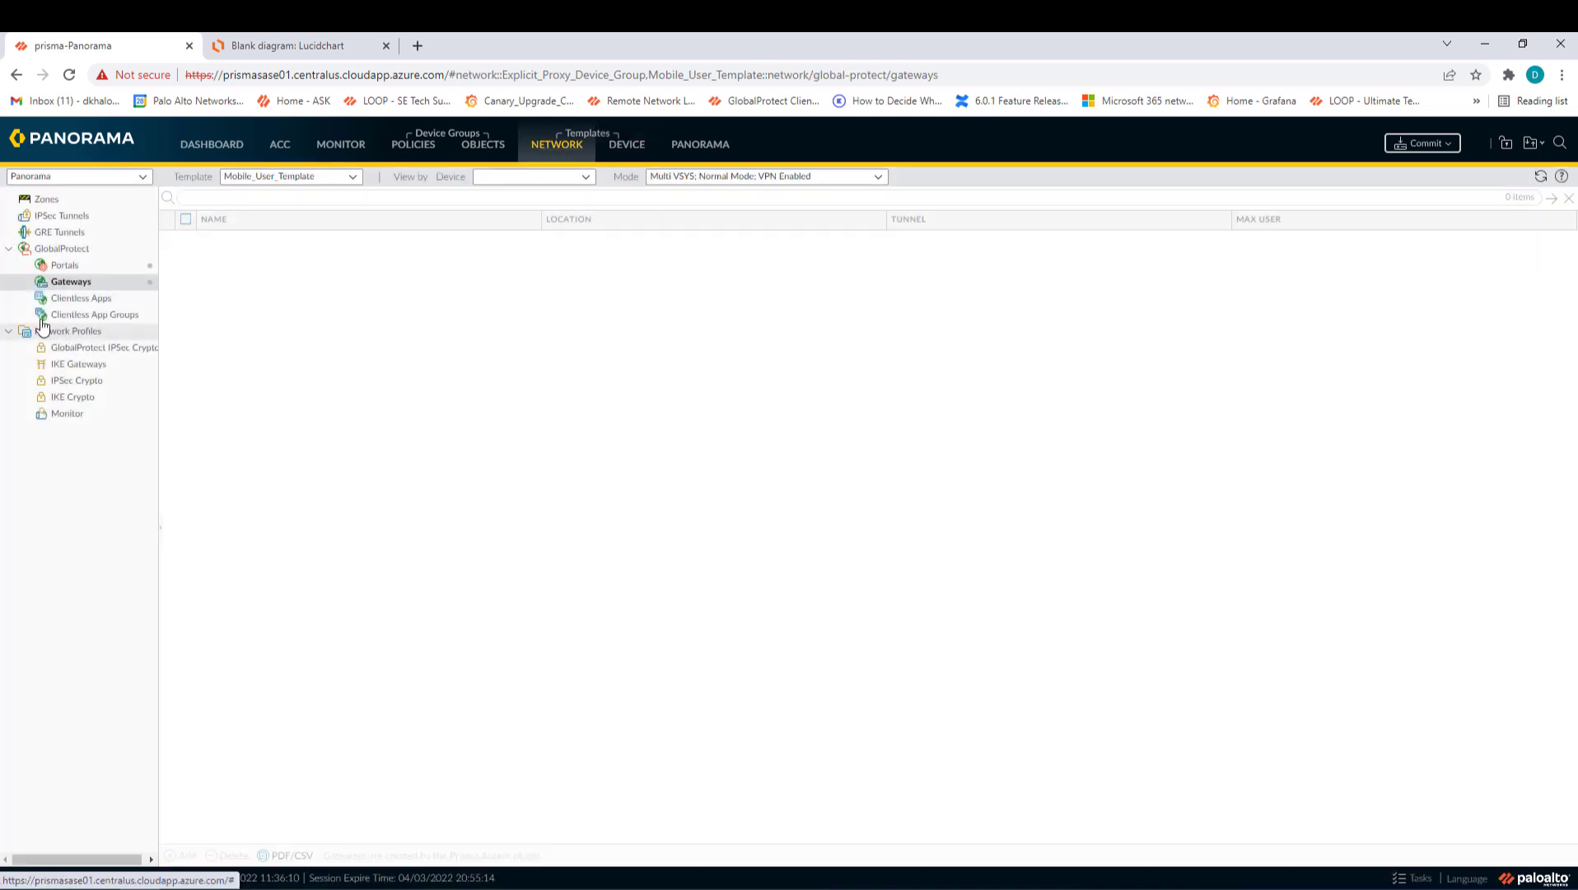
- Add an Azure-SAML client authentication entry to GlobalProtect_Portal with Azure-SAML-Auth, allowing credentials or certificate
click(62, 269)
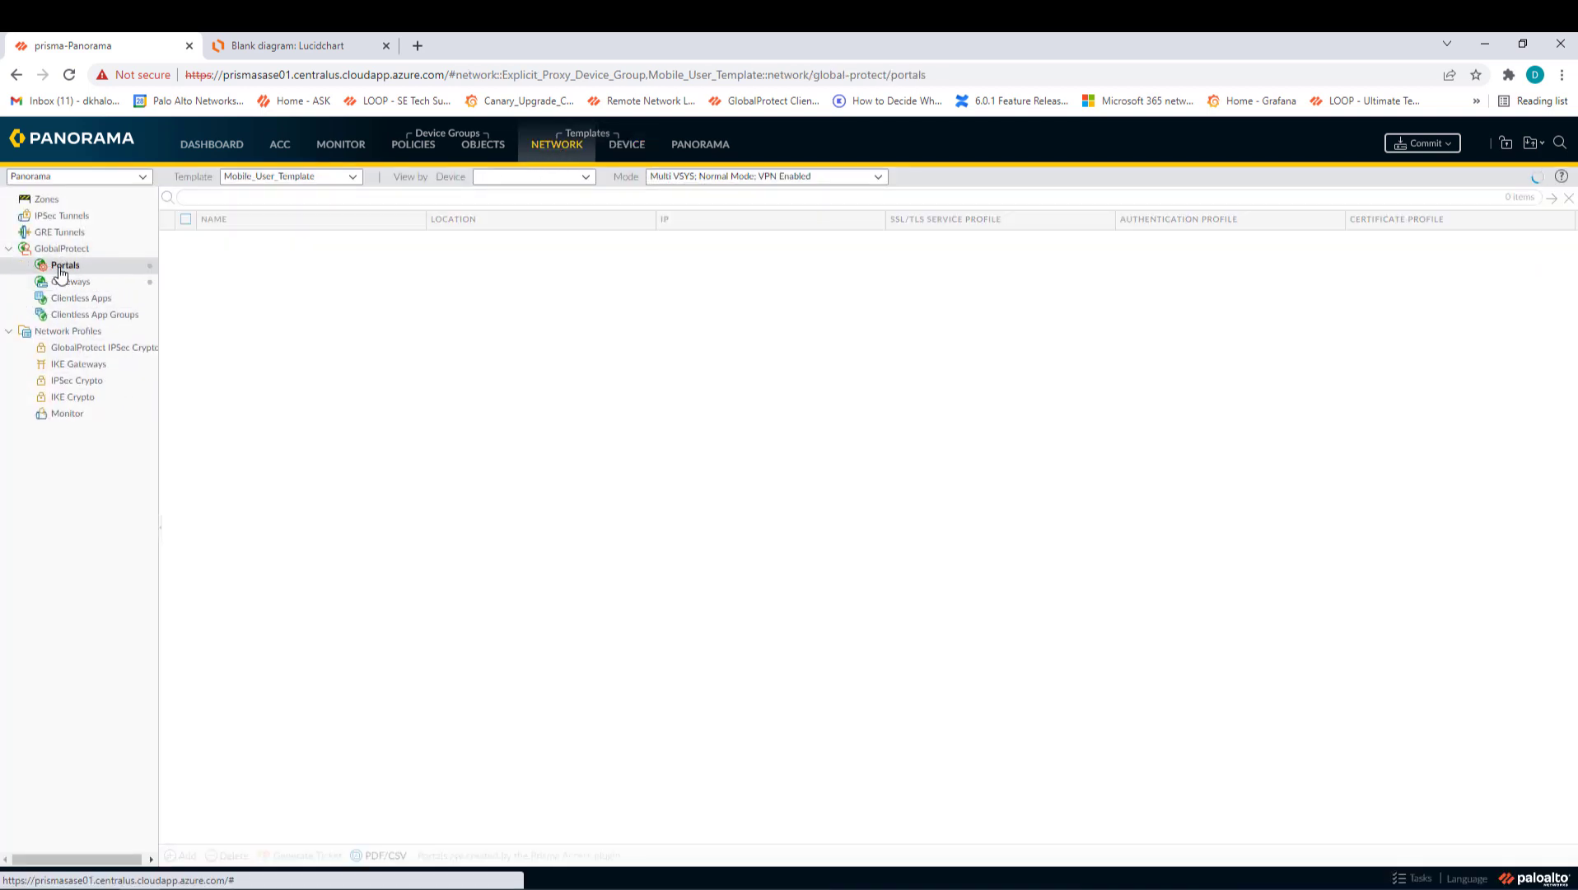
click(264, 240)
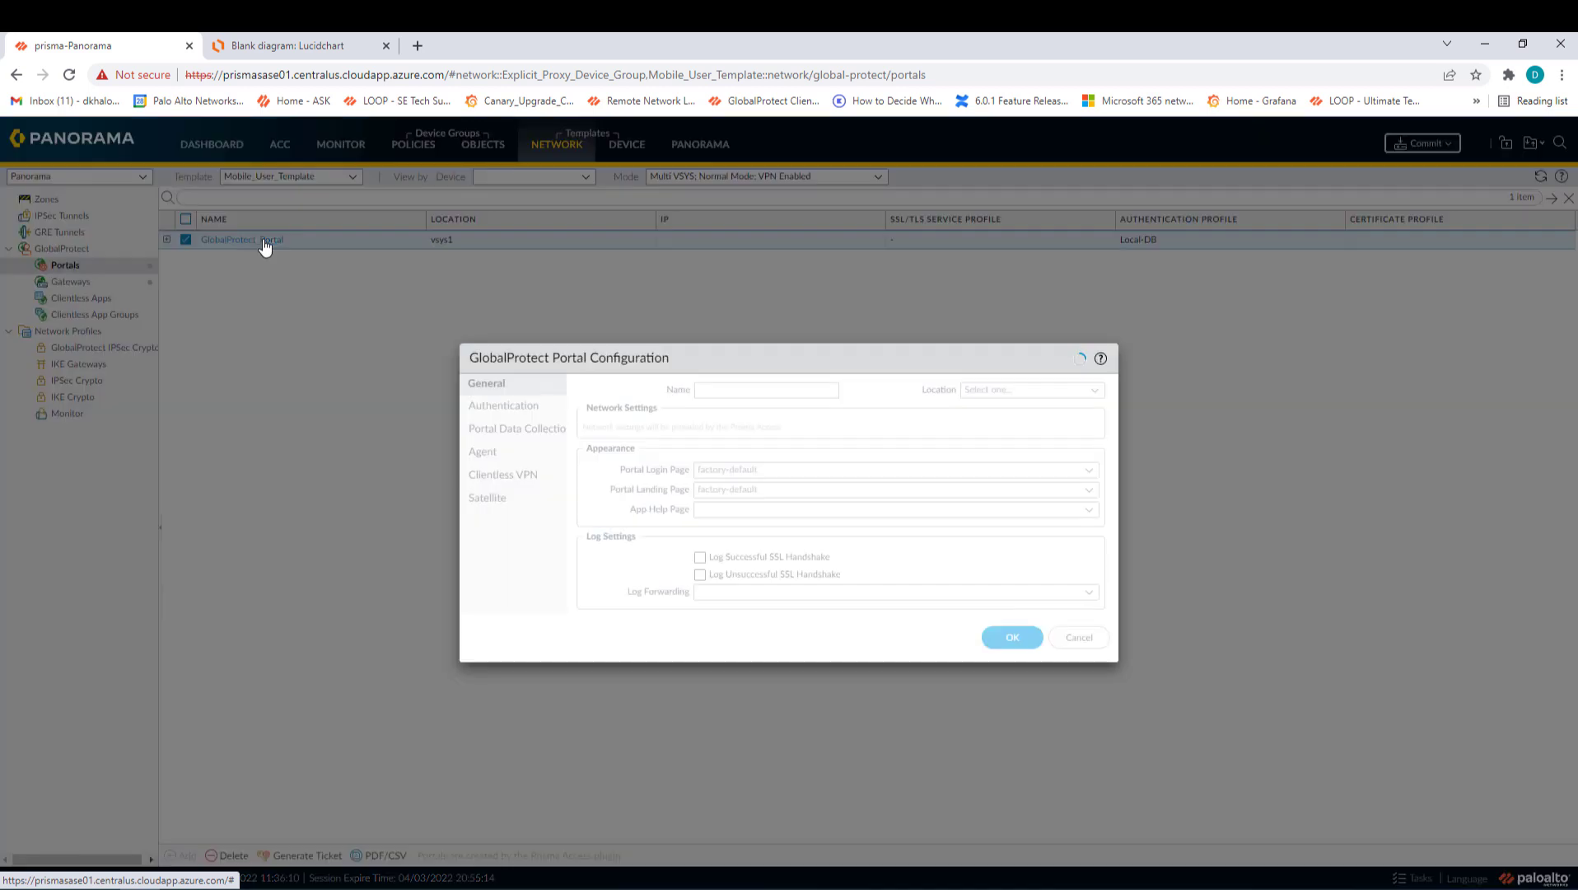
click(516, 406)
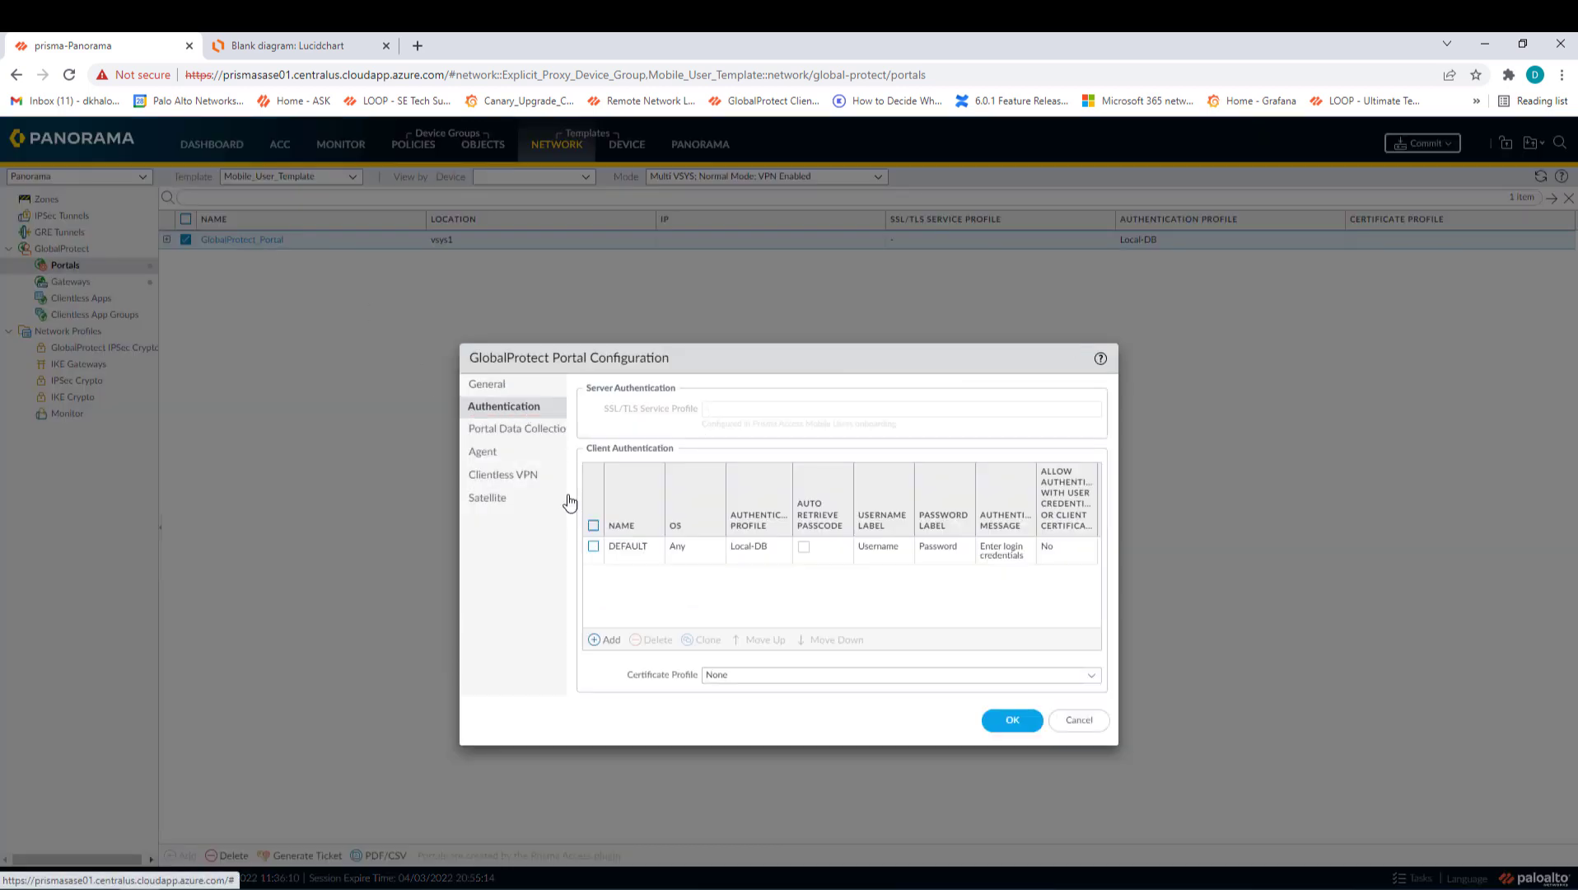
click(600, 639)
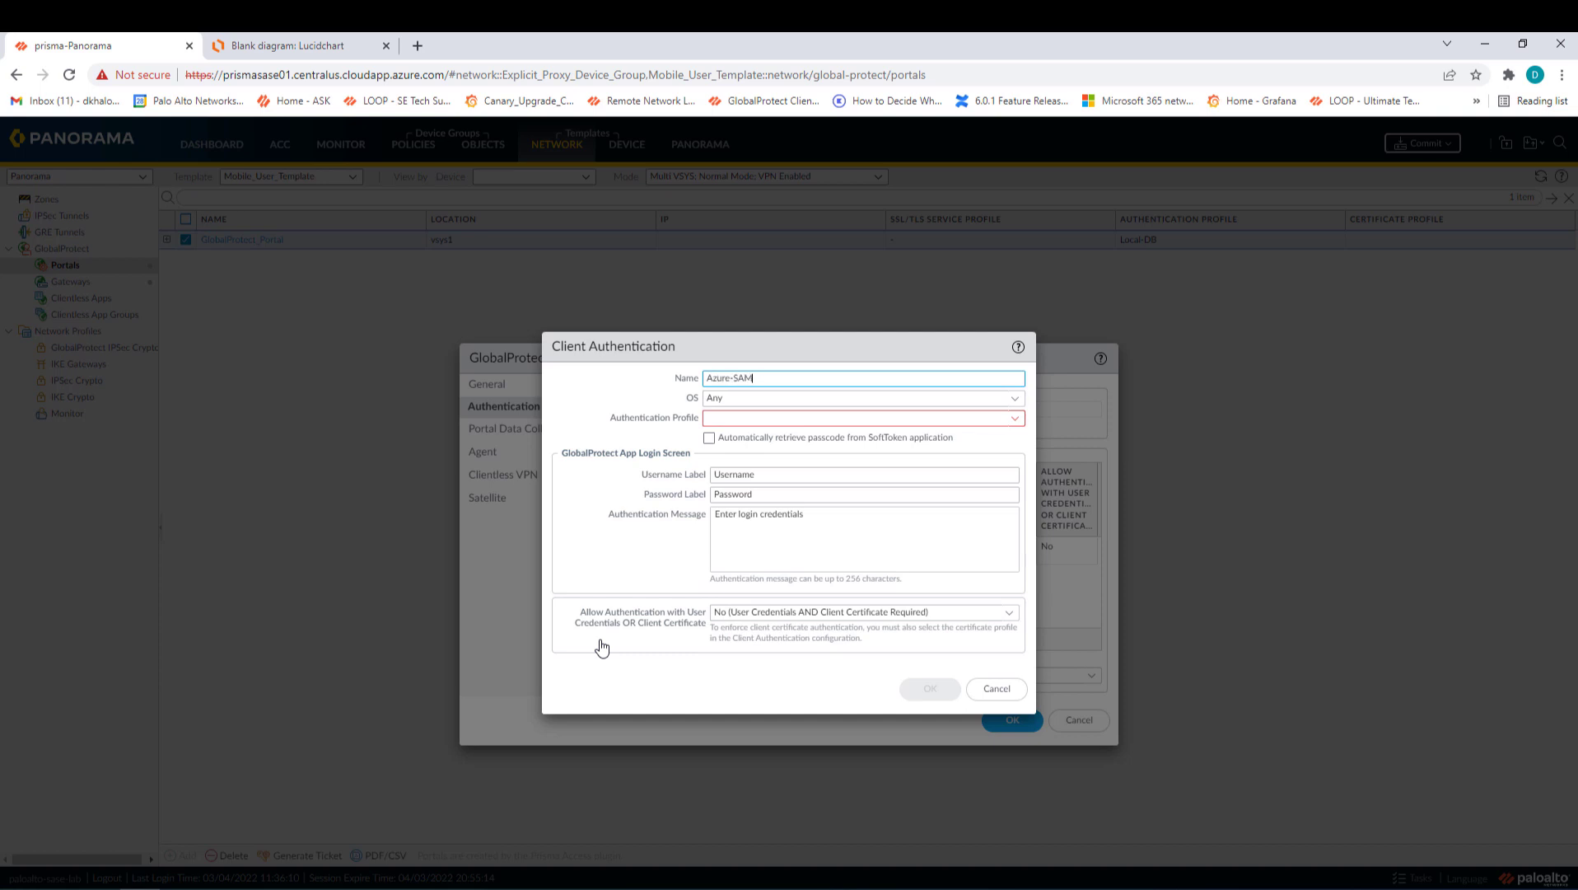
key(ctrl+a)
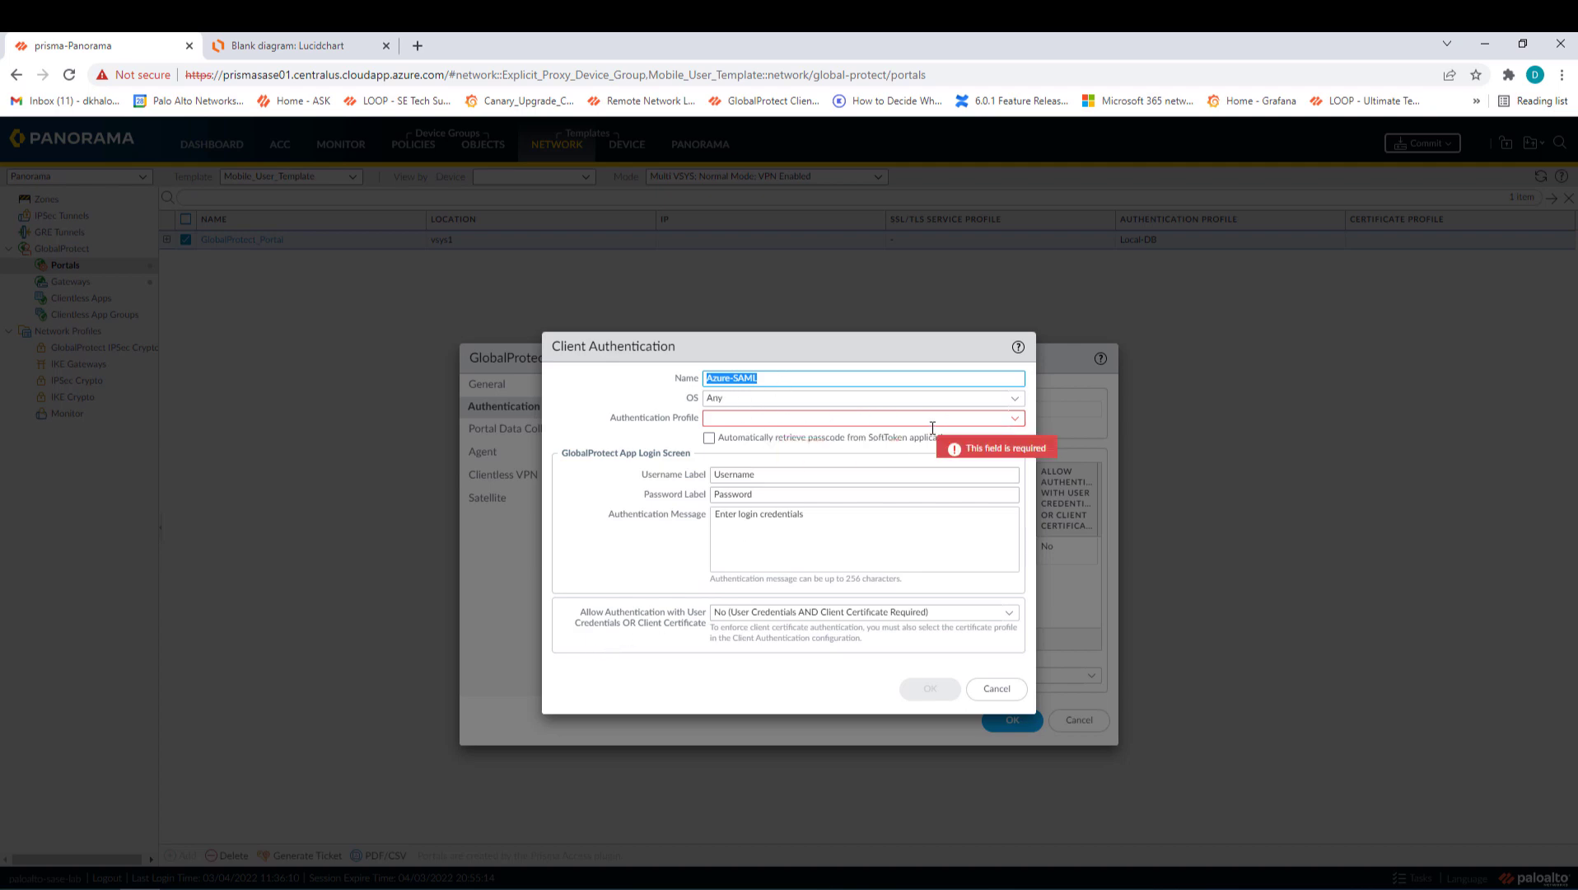
click(1015, 419)
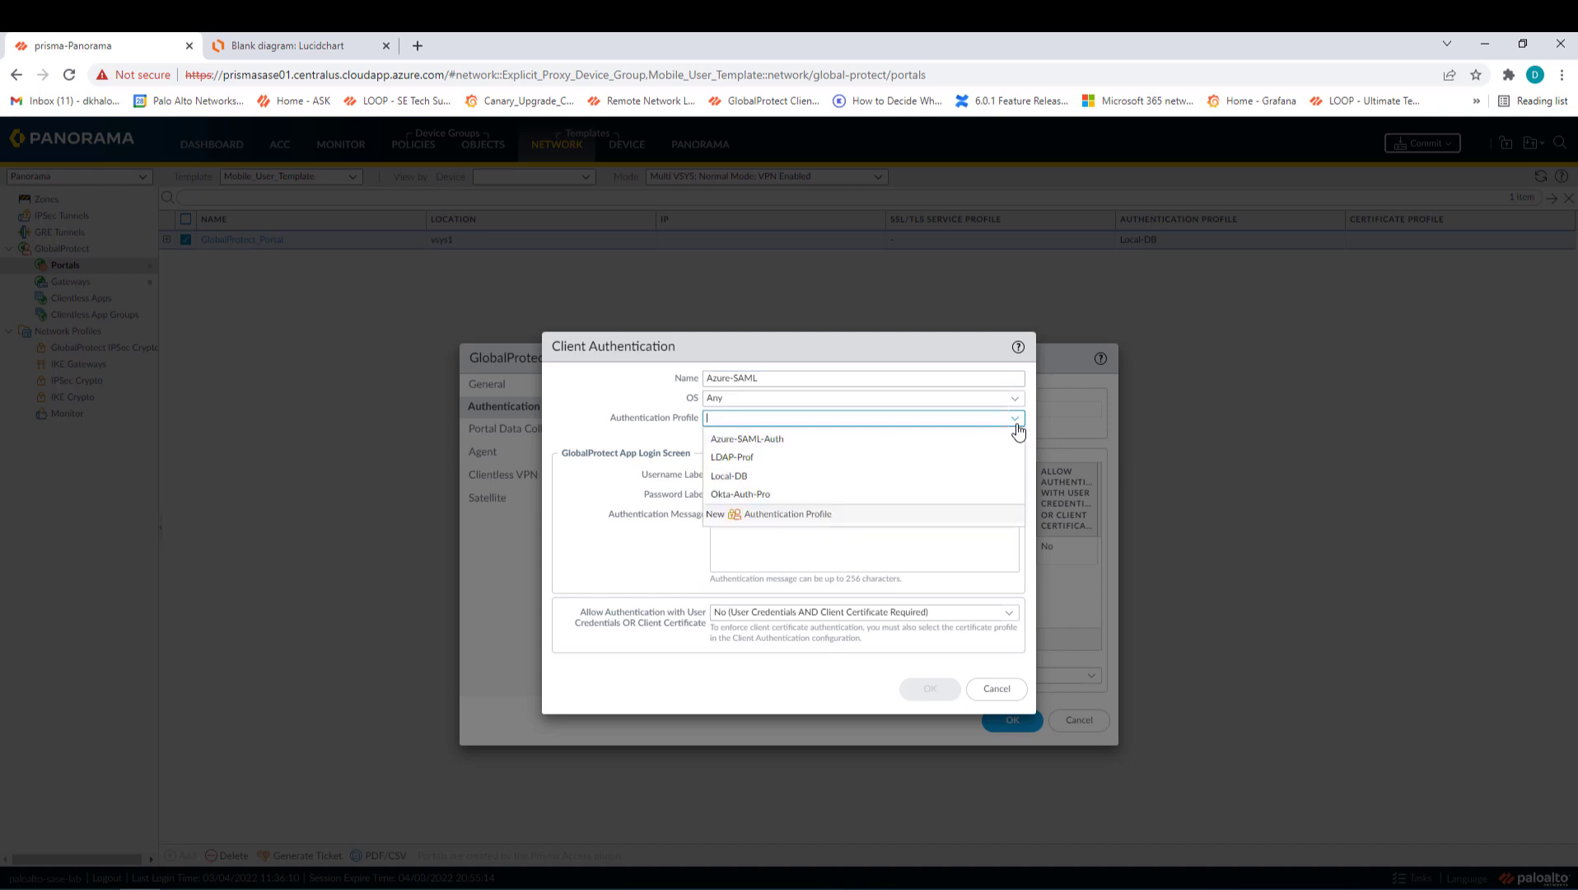
click(758, 446)
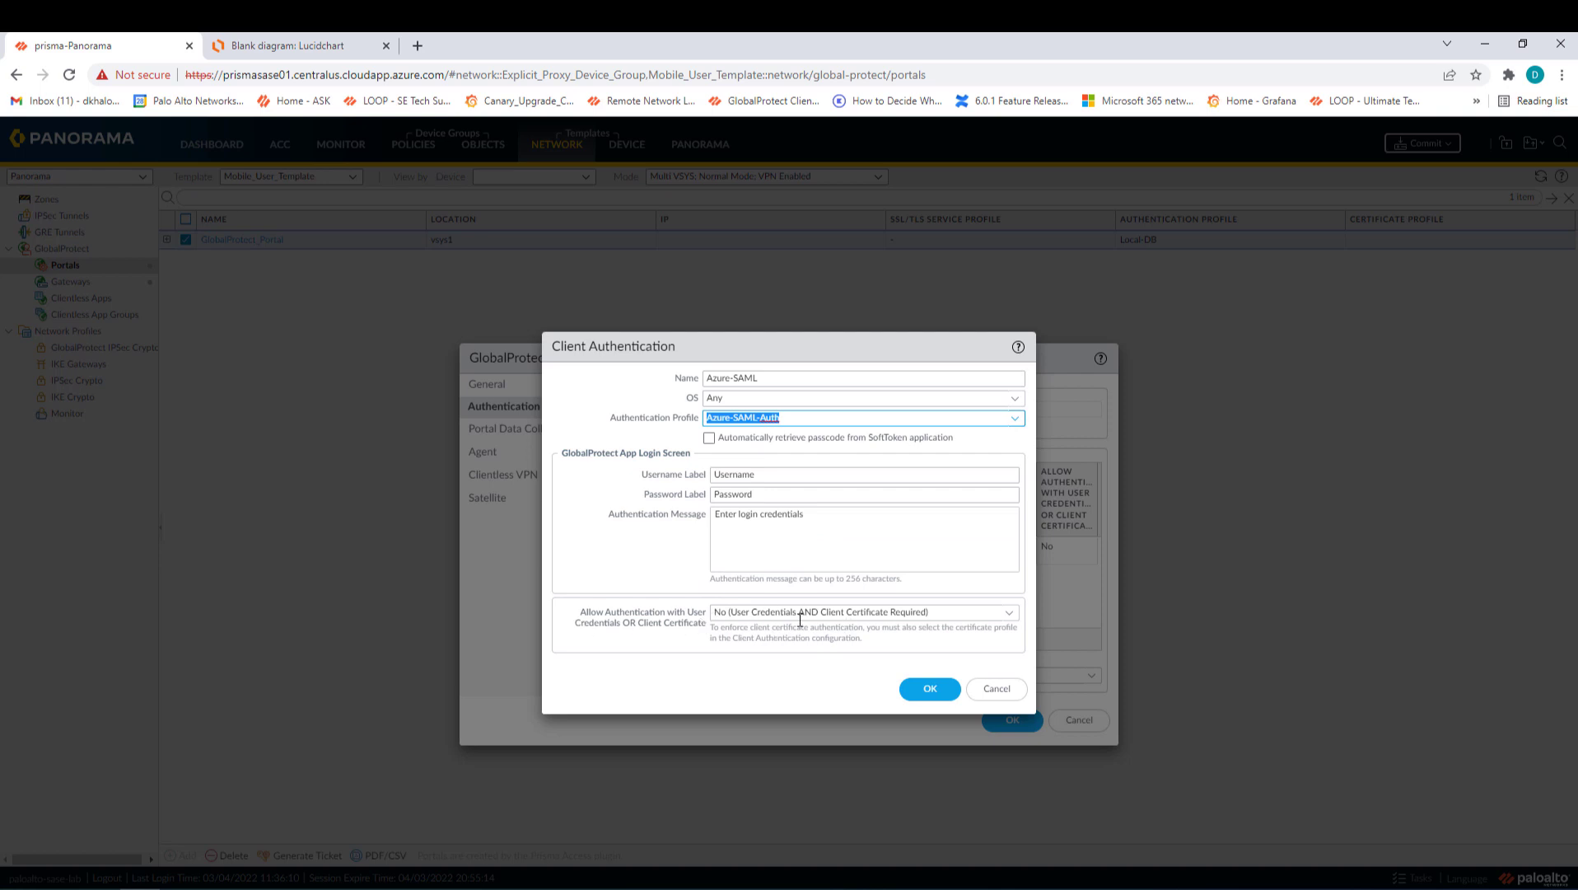
click(1009, 619)
click(771, 652)
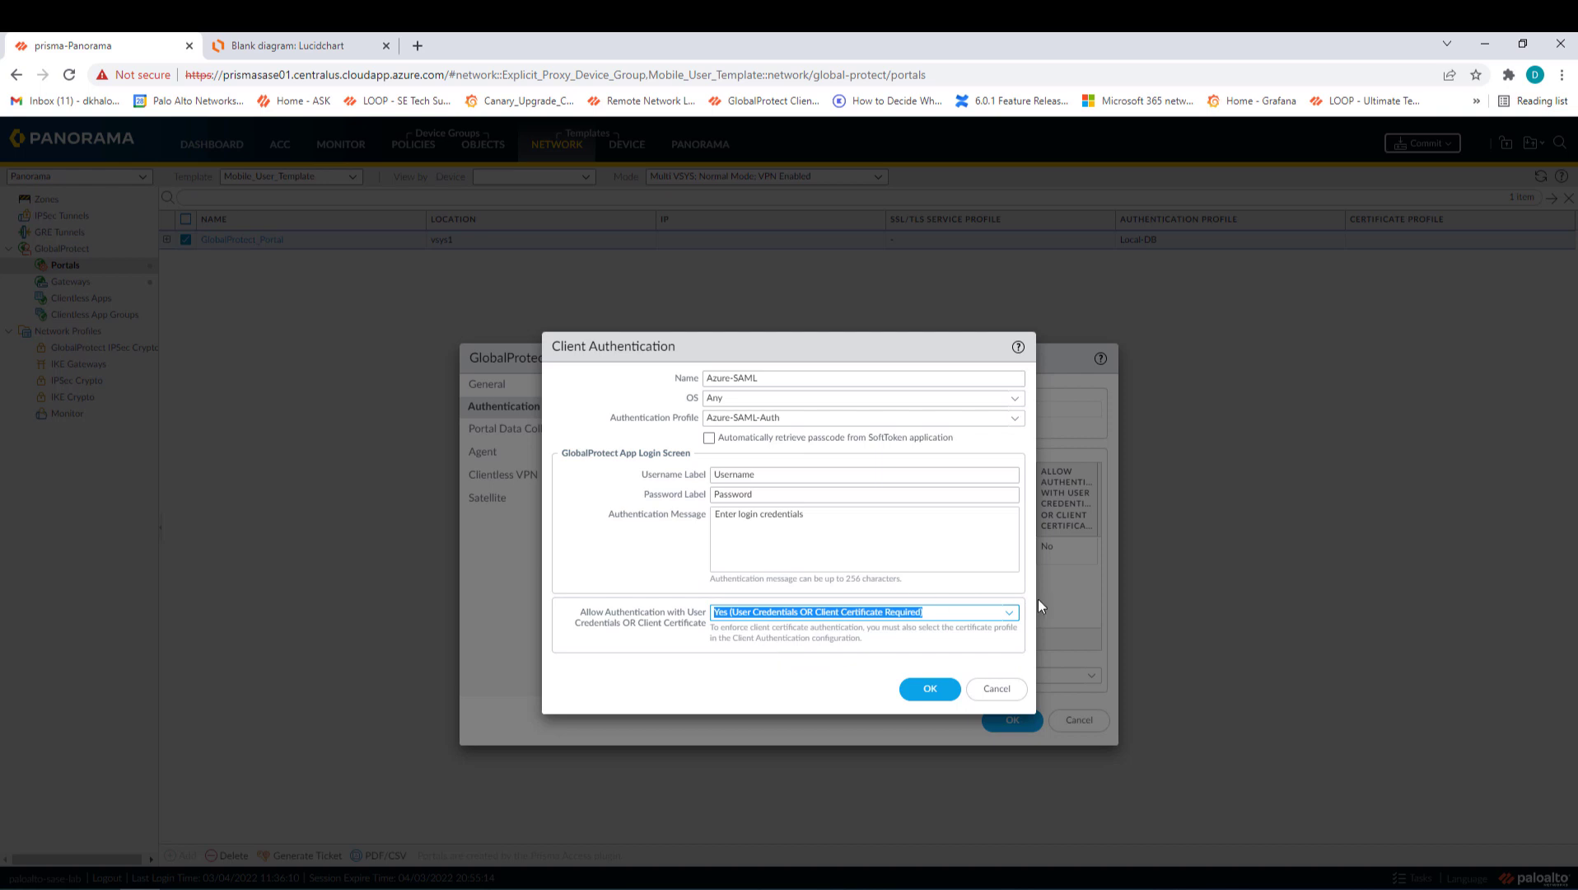
click(1009, 619)
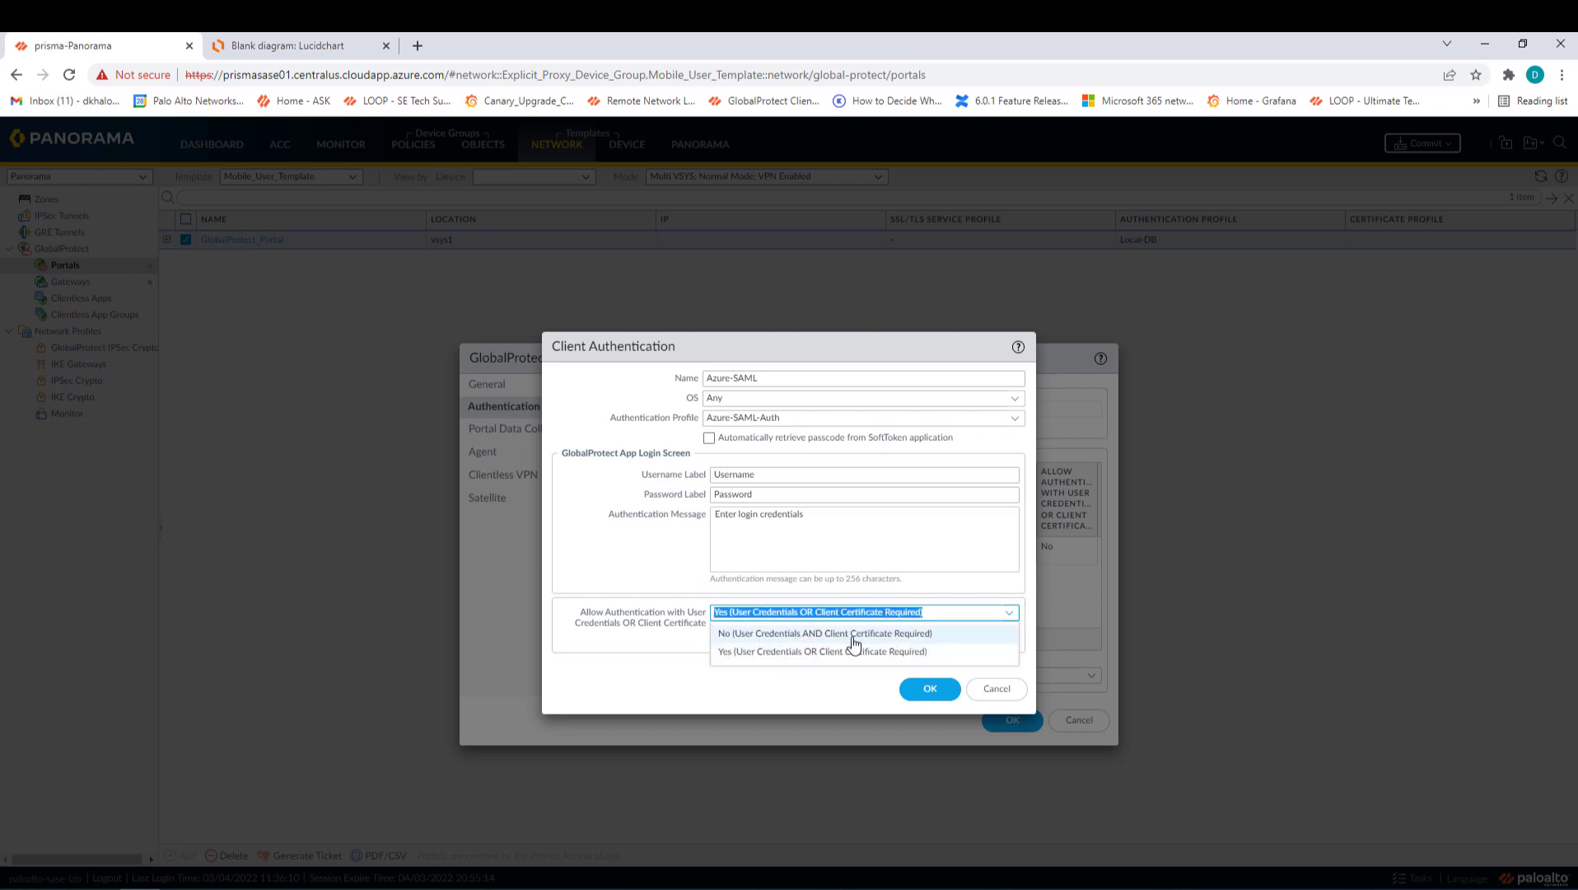
click(761, 656)
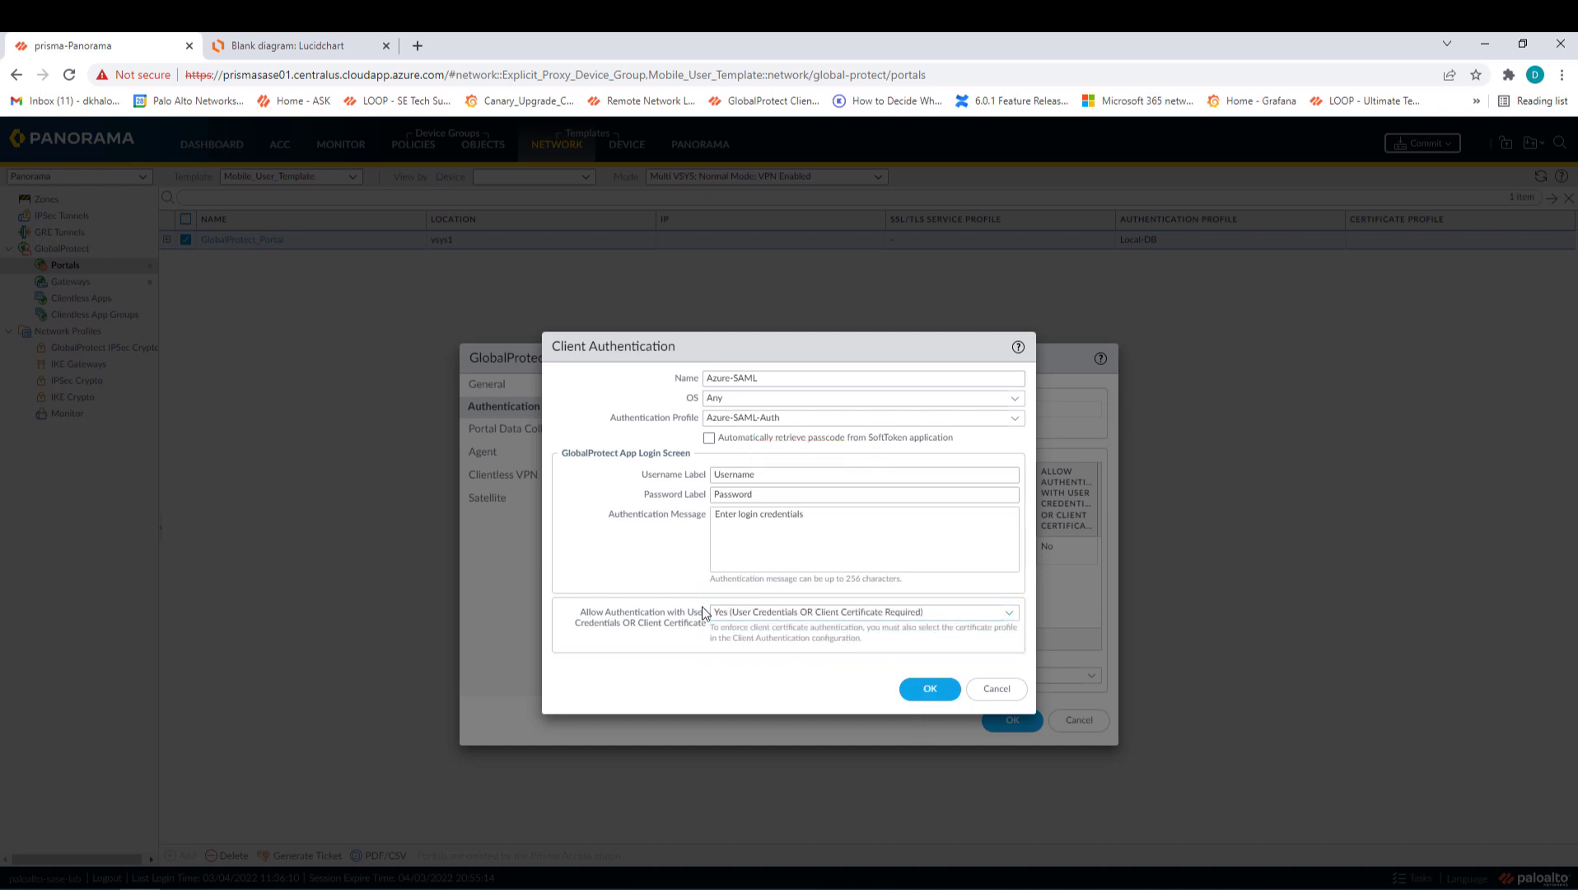
click(930, 688)
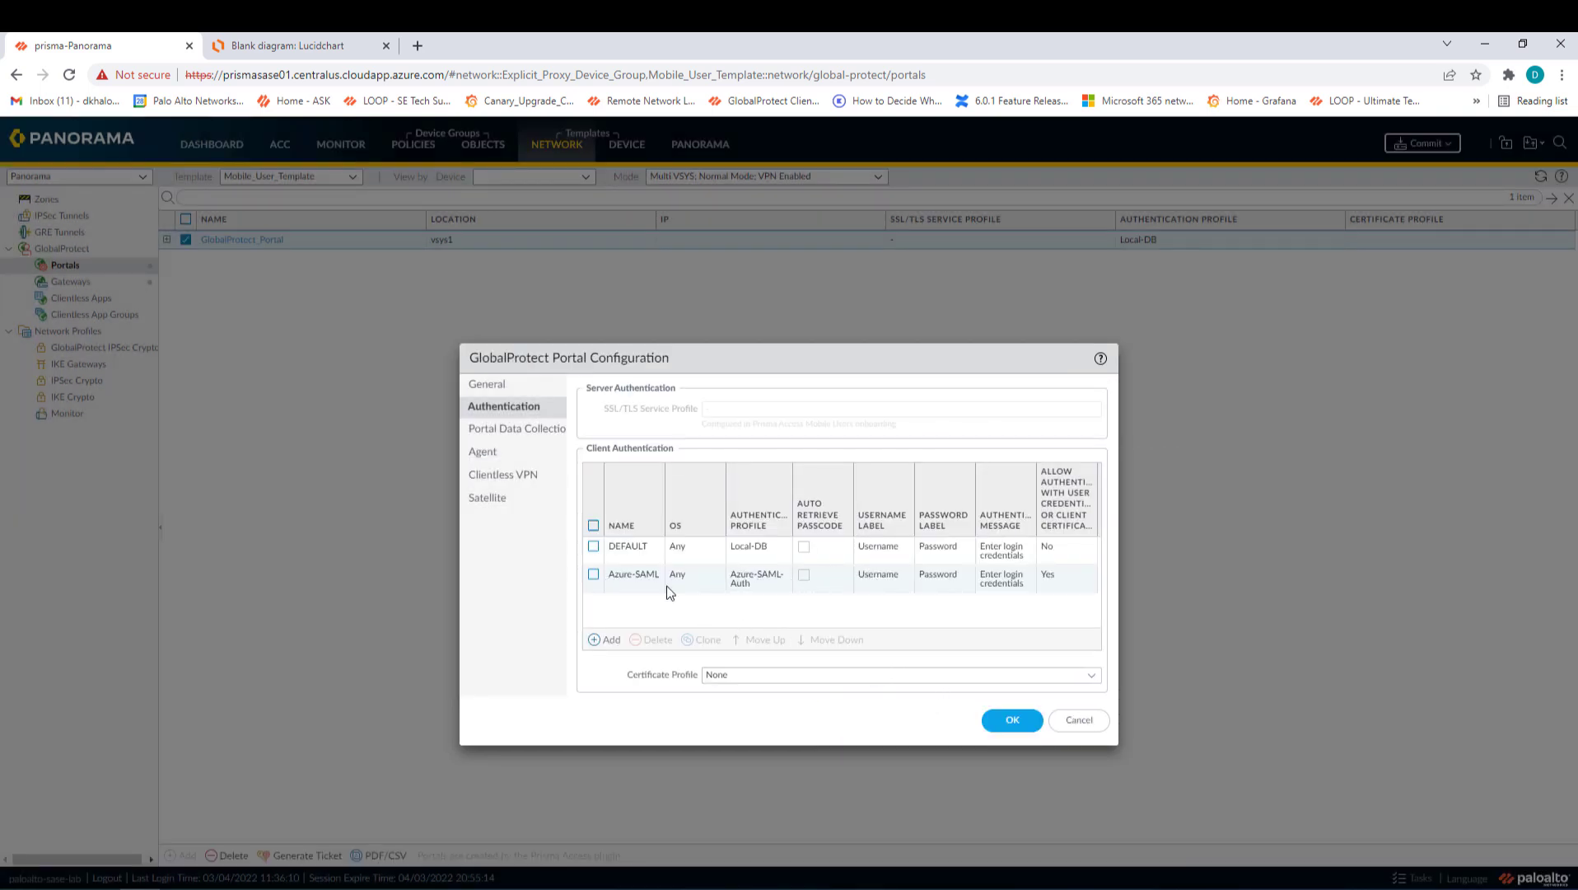
- Move Azure-SAML above DEFAULT and save the portal configuration
click(593, 574)
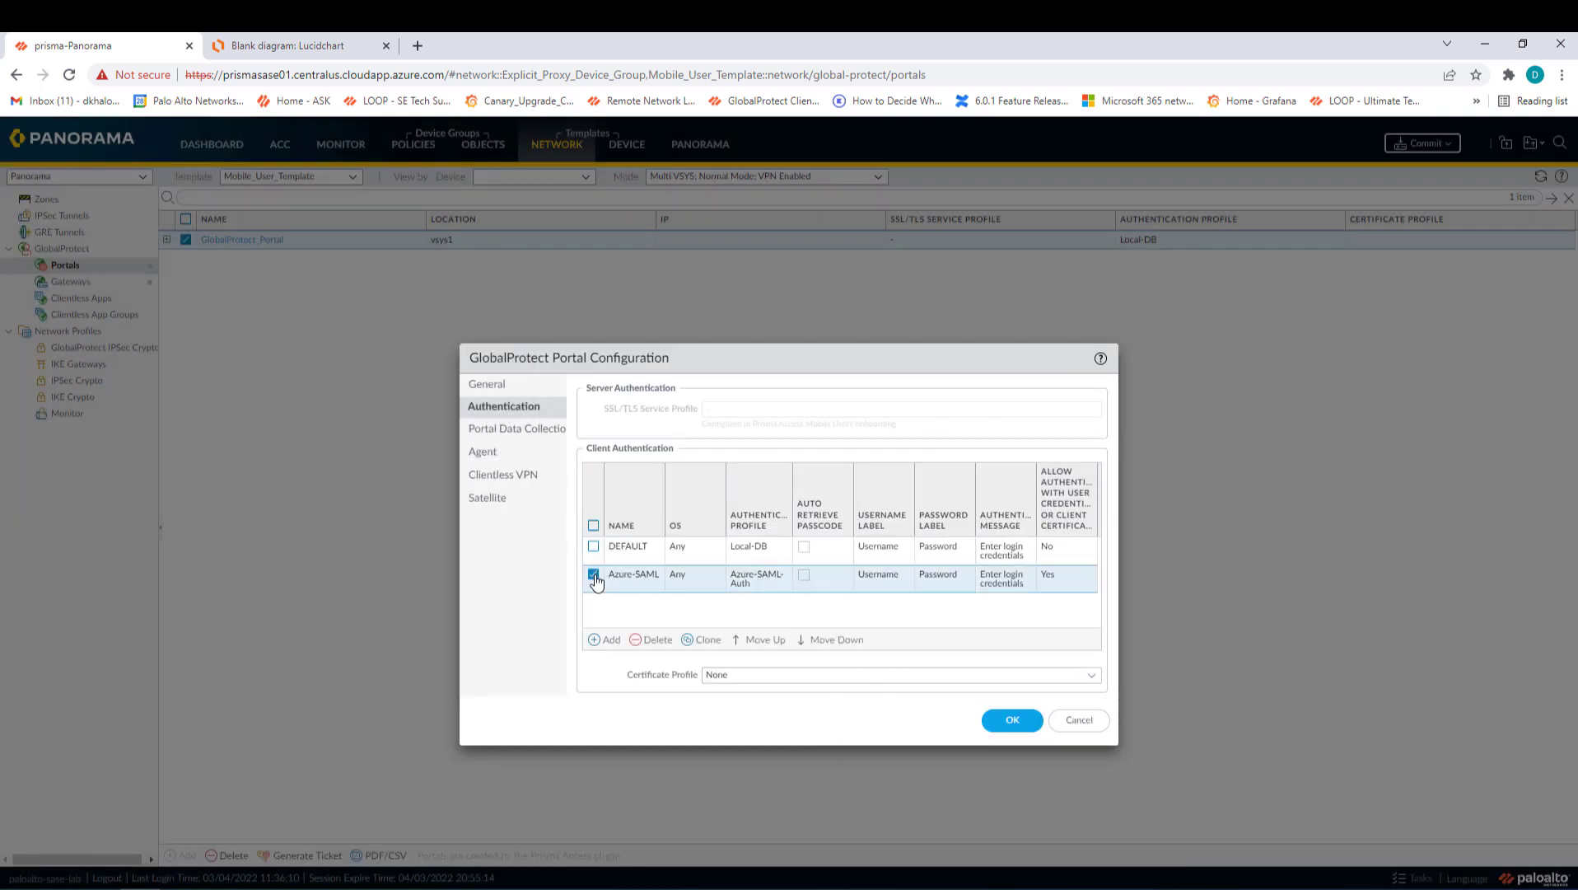
click(764, 643)
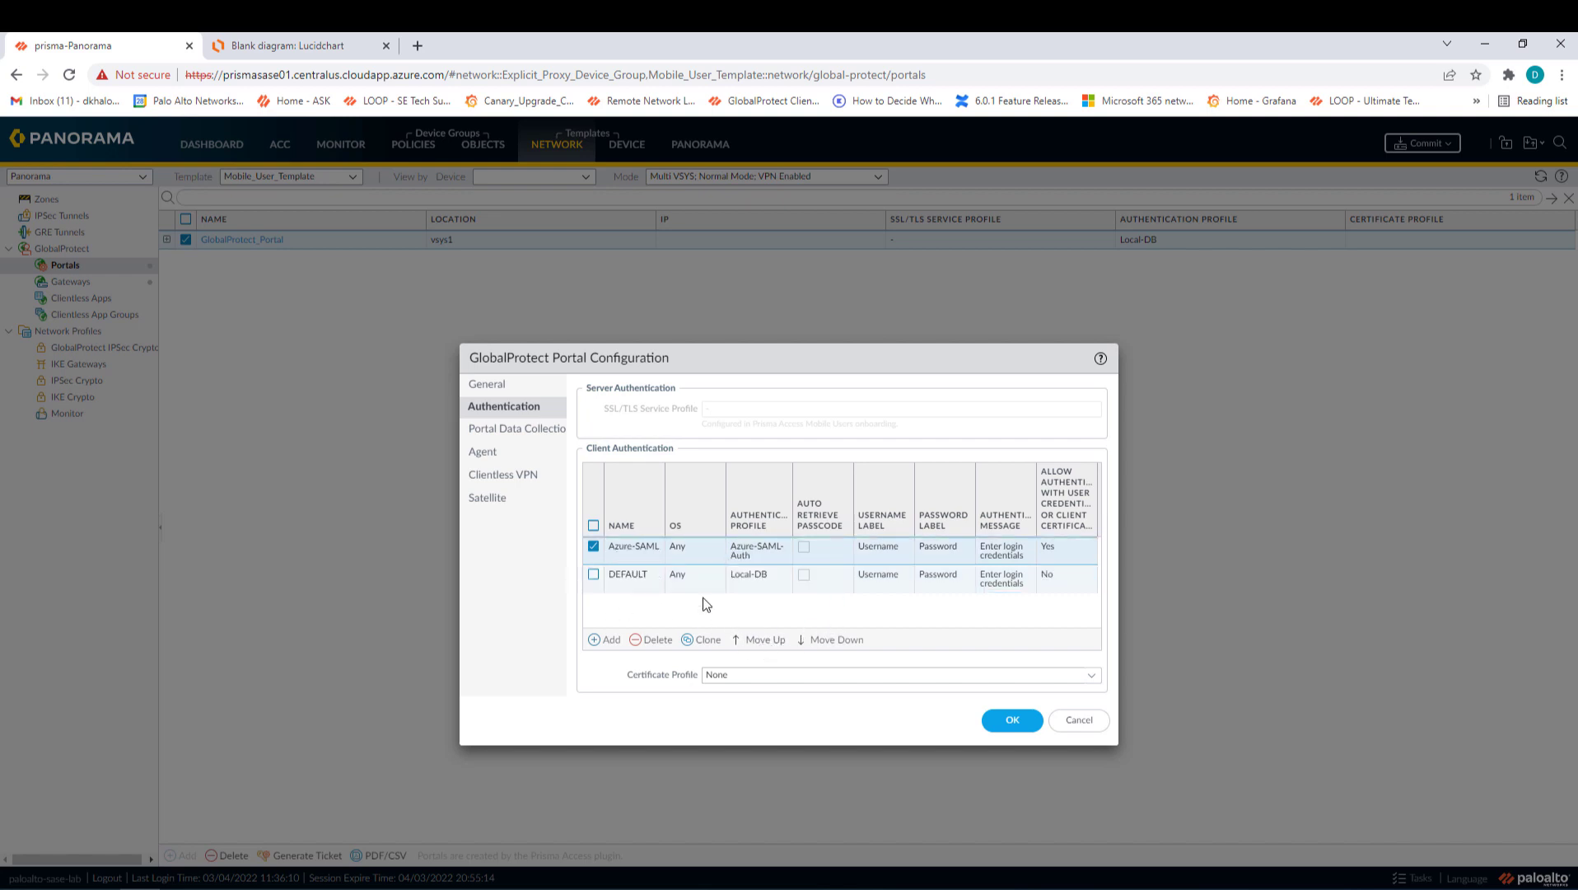
click(992, 721)
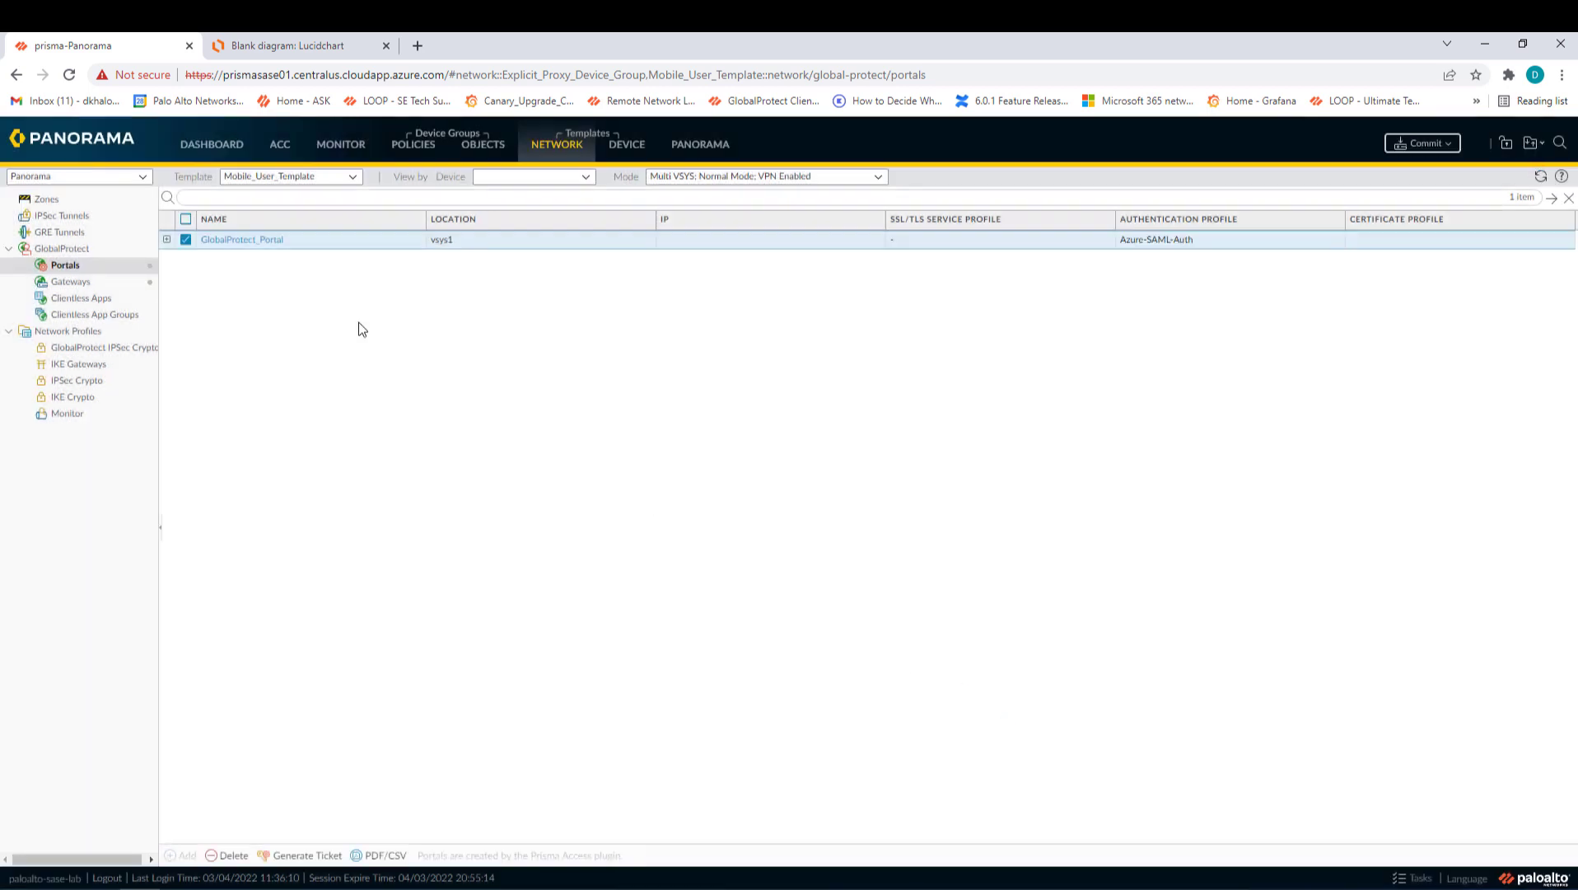
click(77, 281)
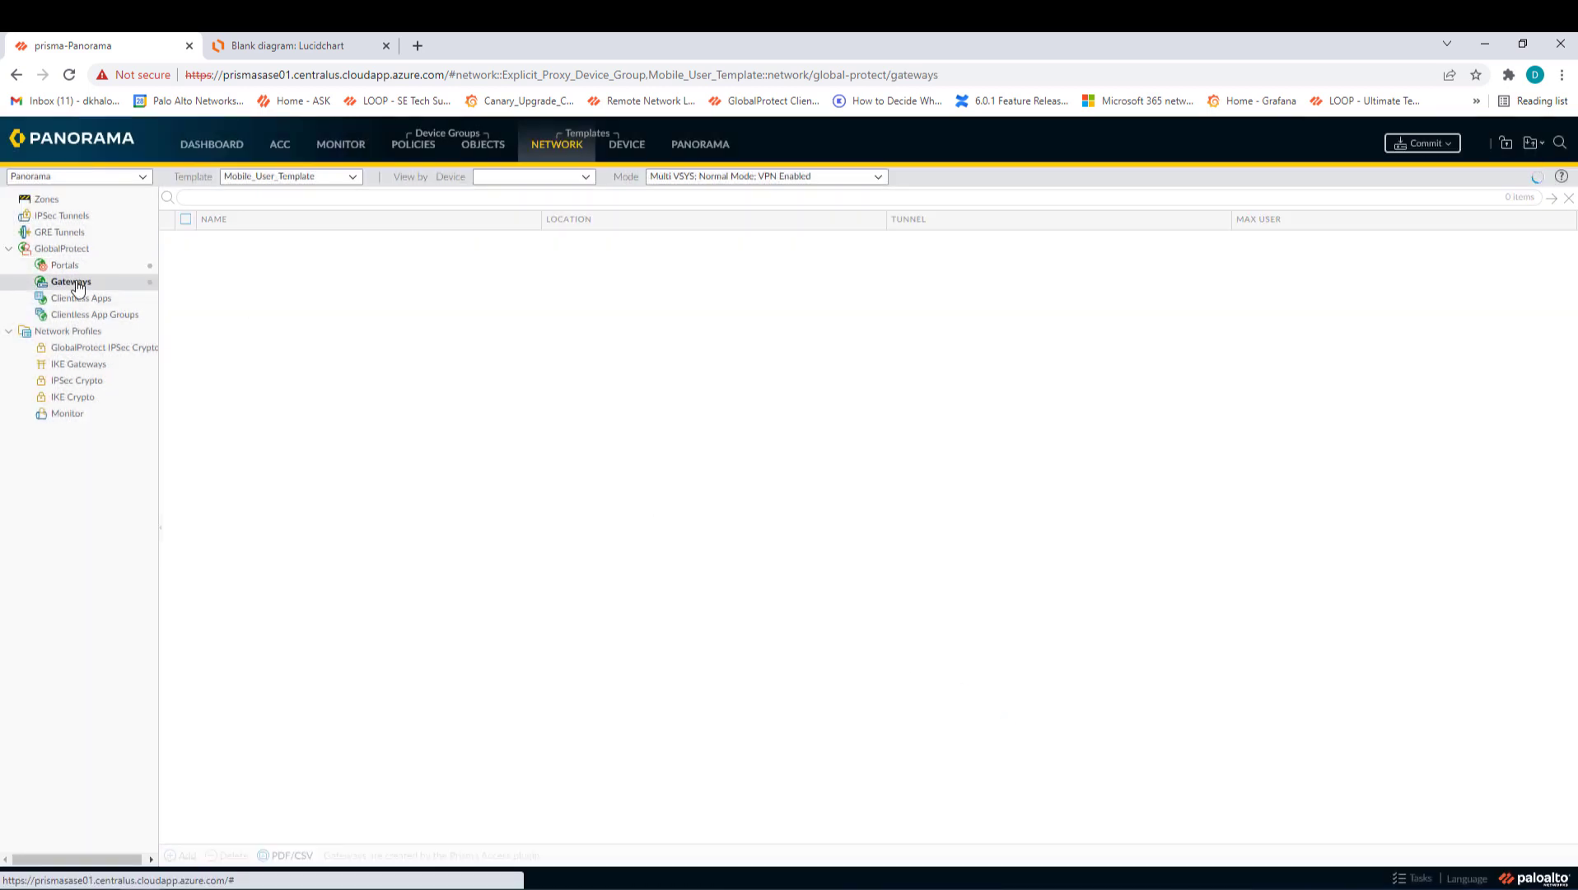
- Add an Azure-SAML entry to GlobalProtect_External_Gateway using Azure-SAML-Auth, allowing credentials or certificate
click(285, 239)
click(482, 421)
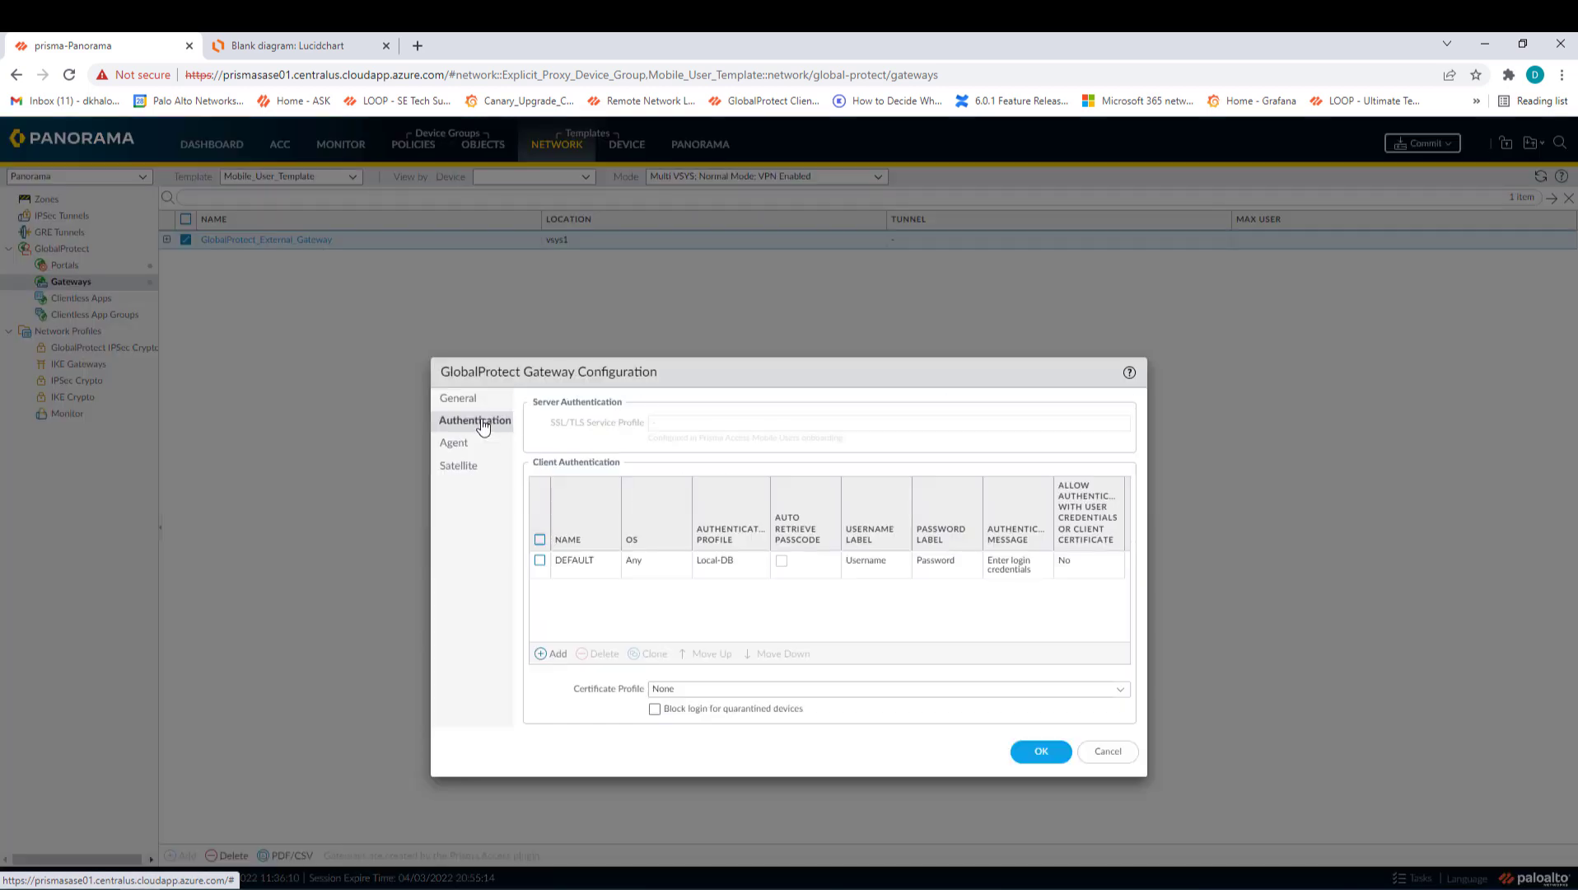
click(553, 654)
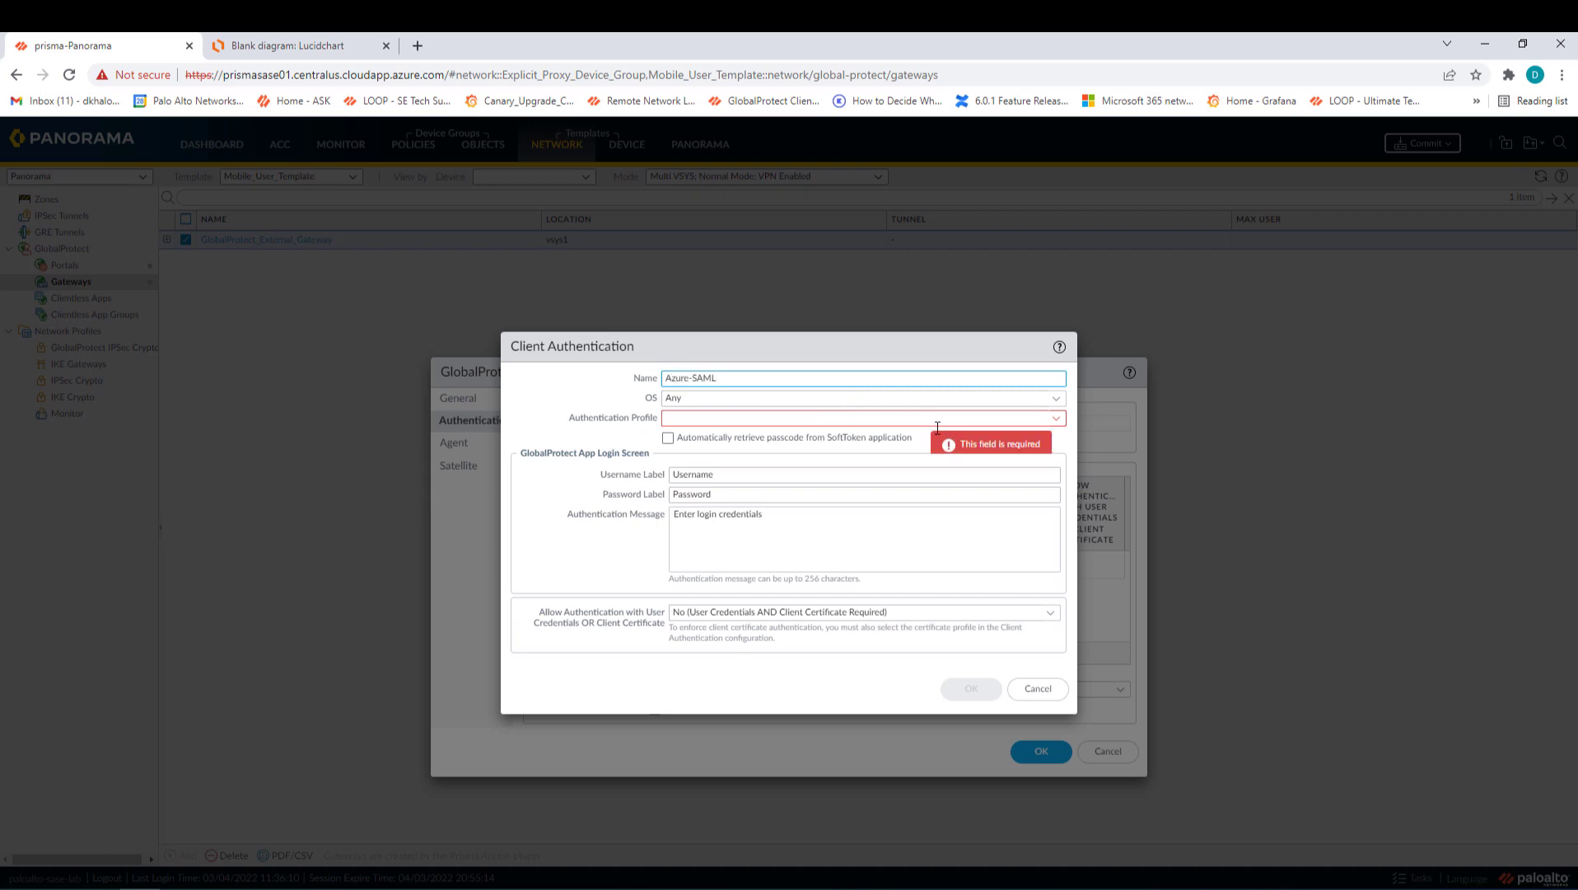
click(1056, 422)
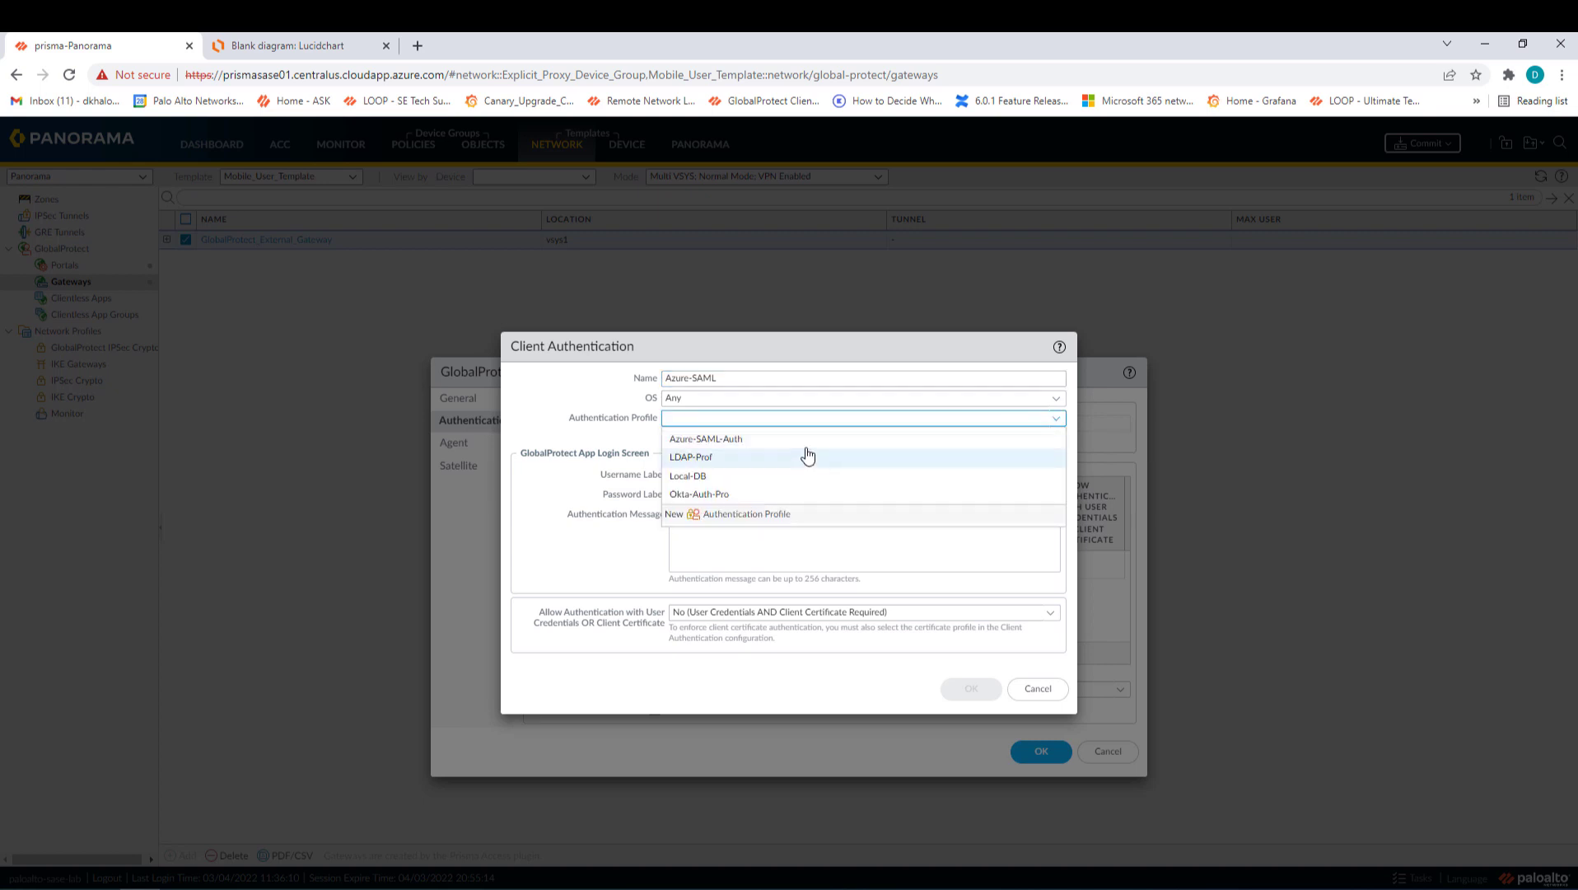
click(716, 442)
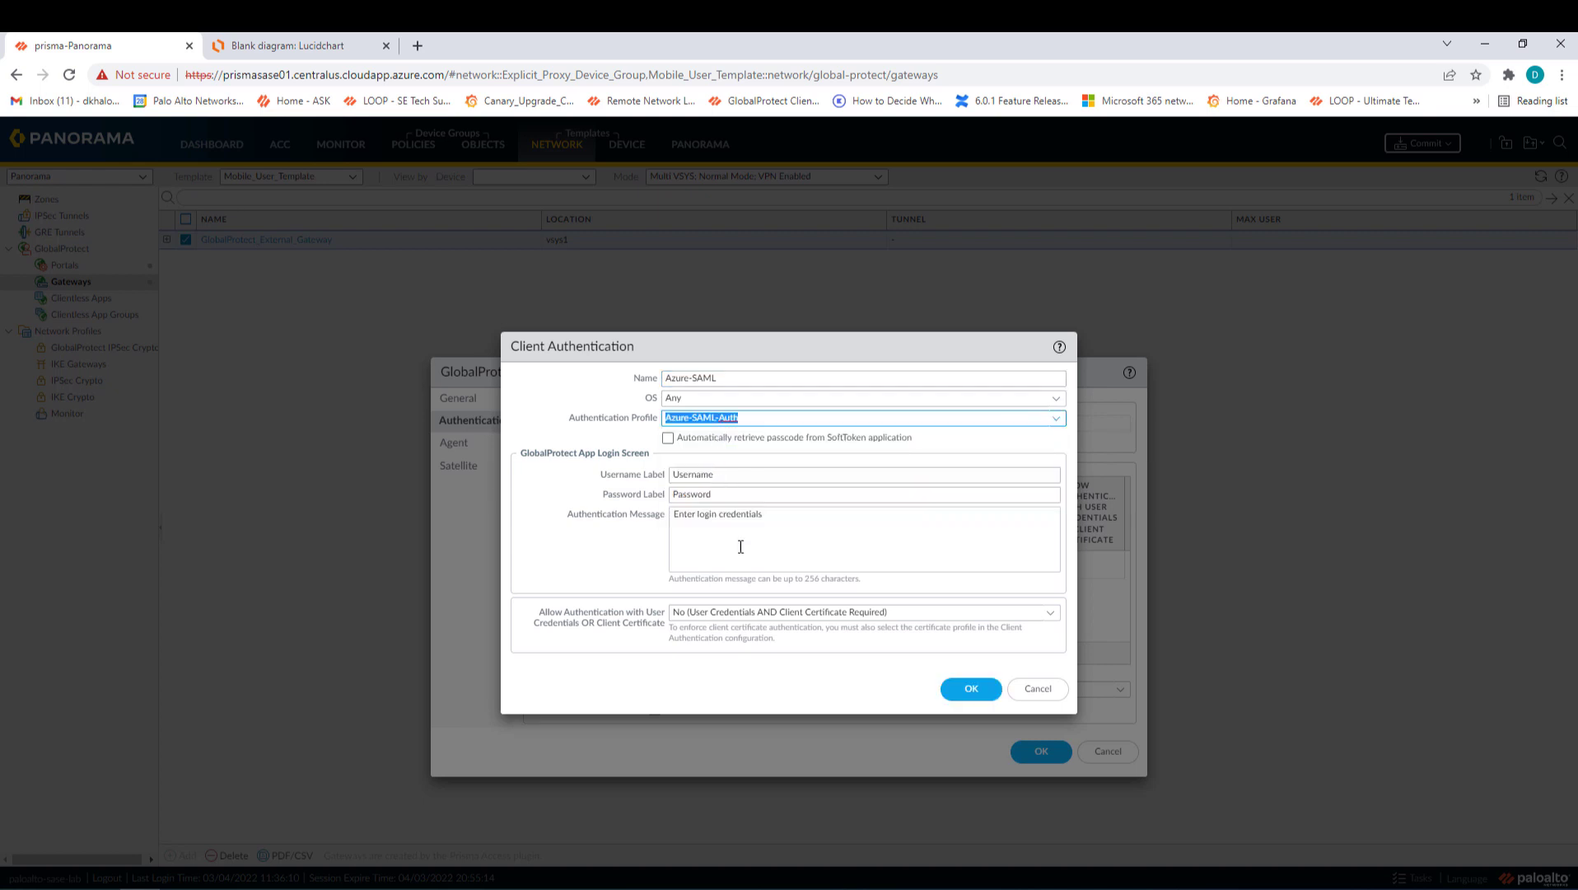
click(741, 514)
click(1054, 620)
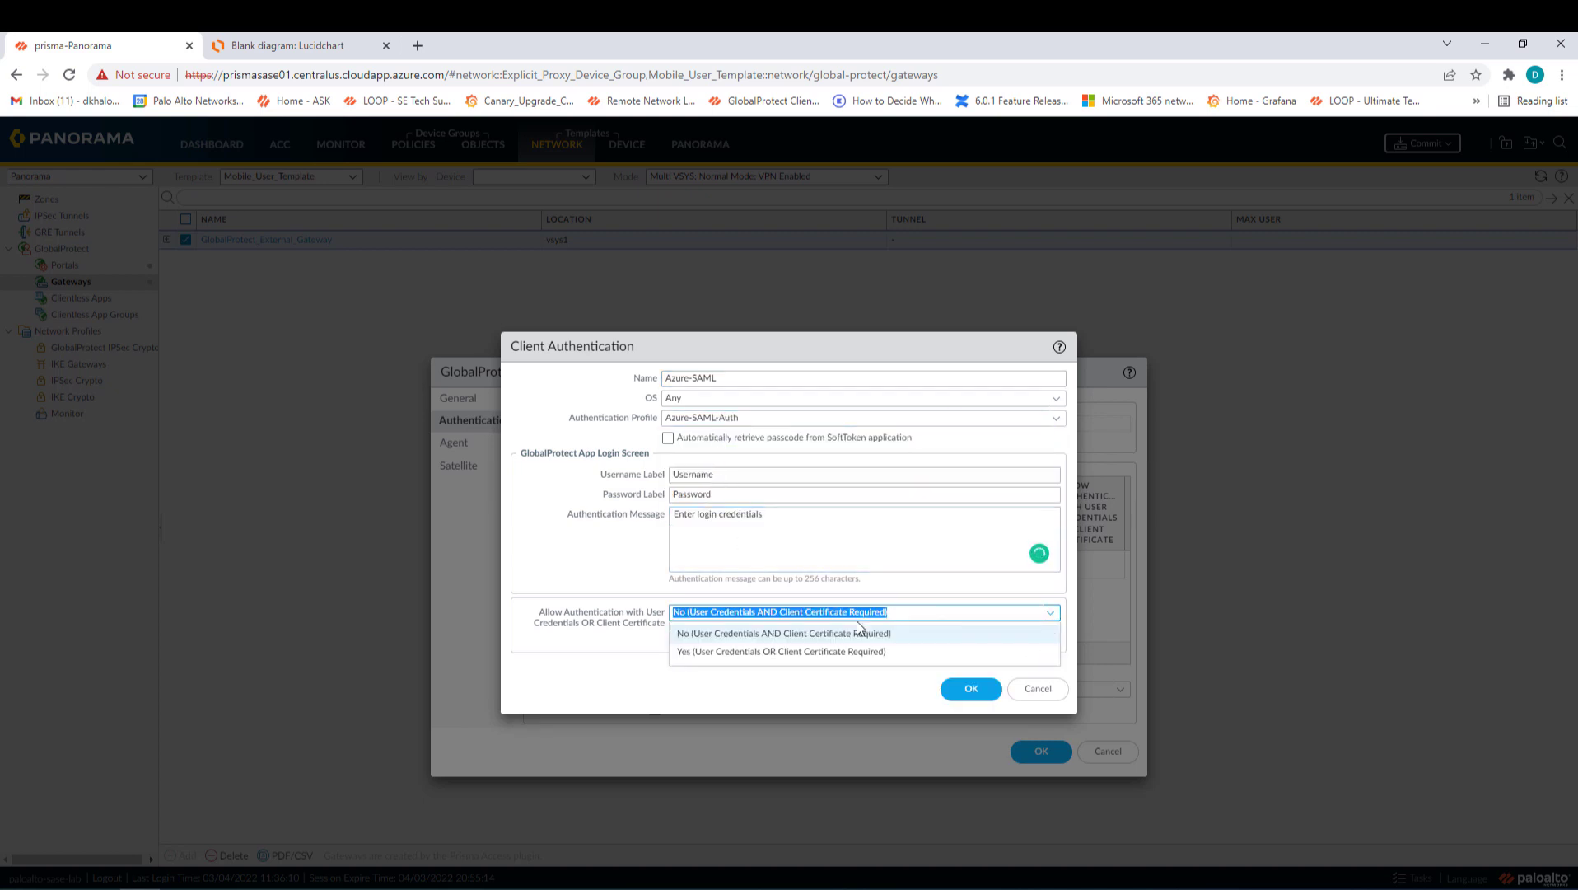
click(781, 654)
click(770, 644)
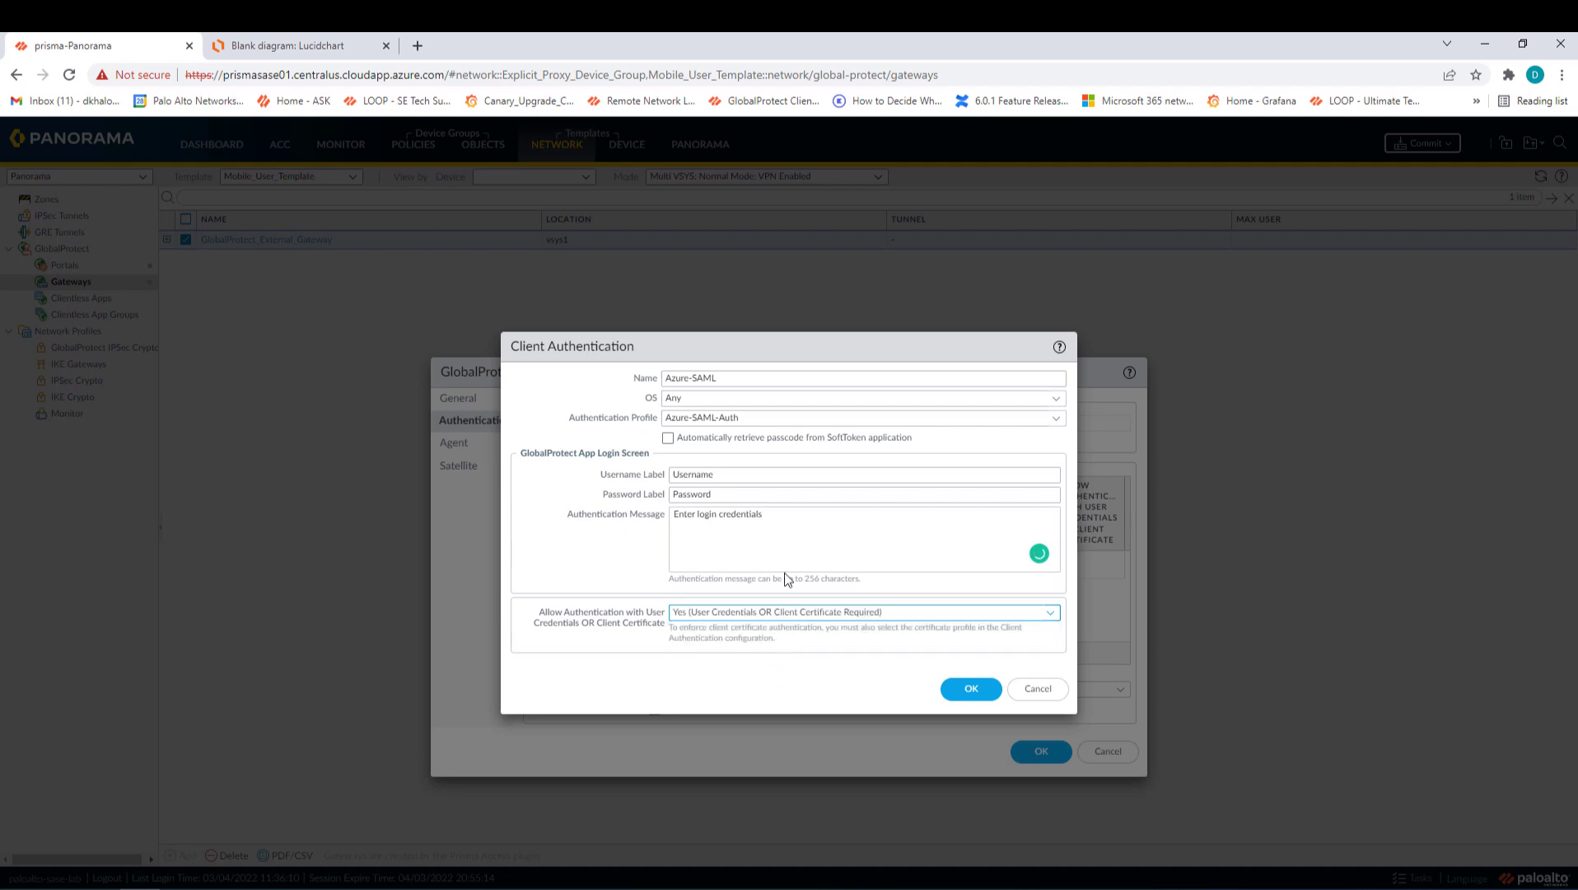
click(948, 691)
- Rank Azure-SAML above DEFAULT and save the gateway configuration
click(539, 588)
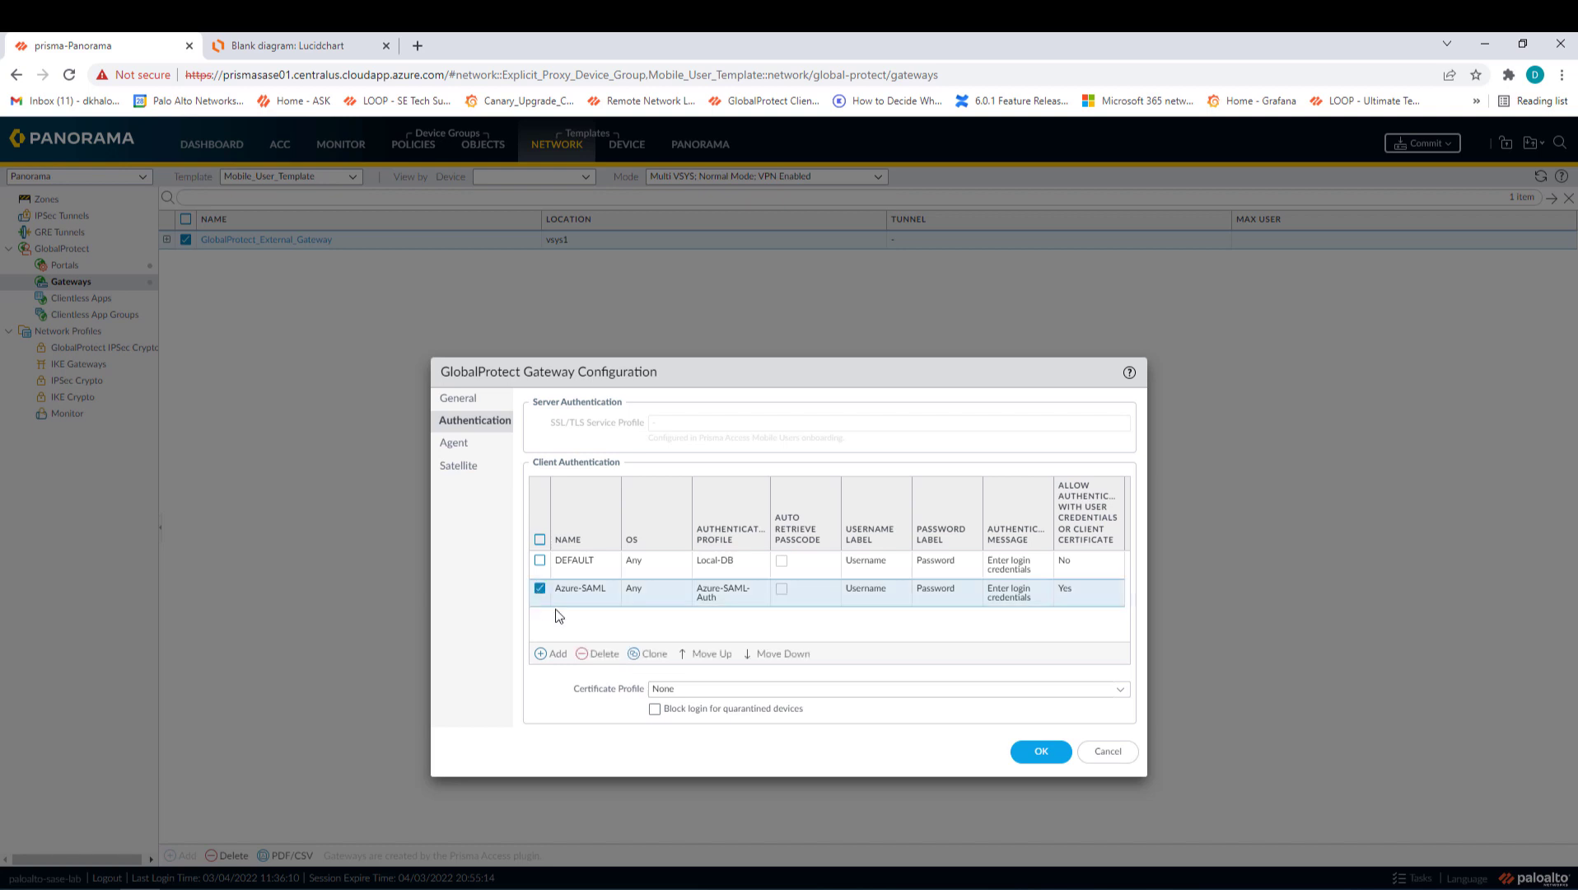
click(709, 654)
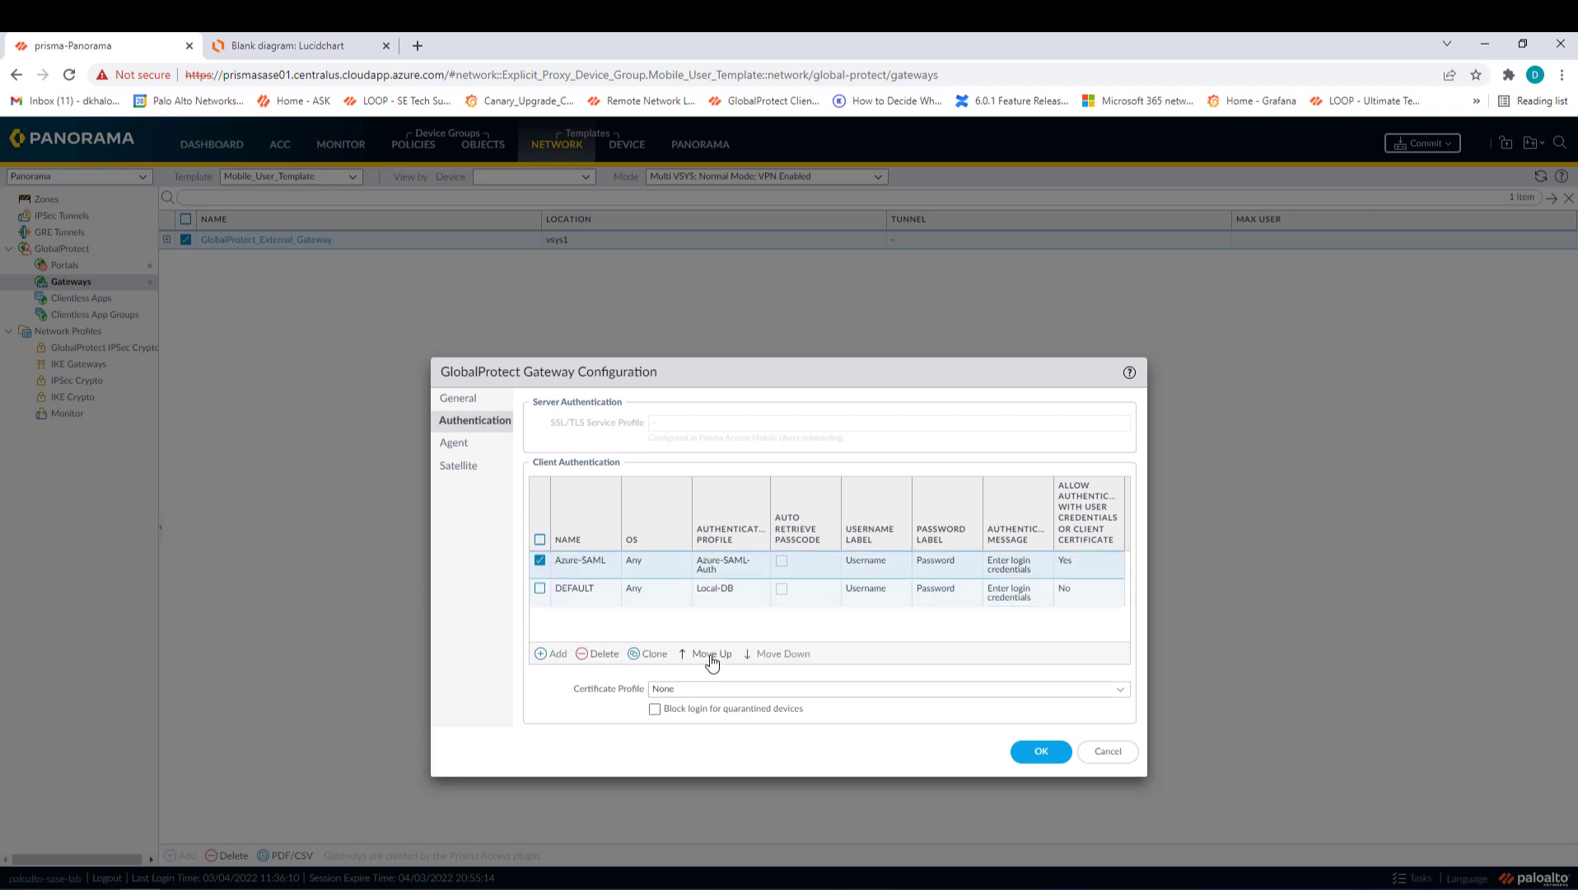
click(1032, 761)
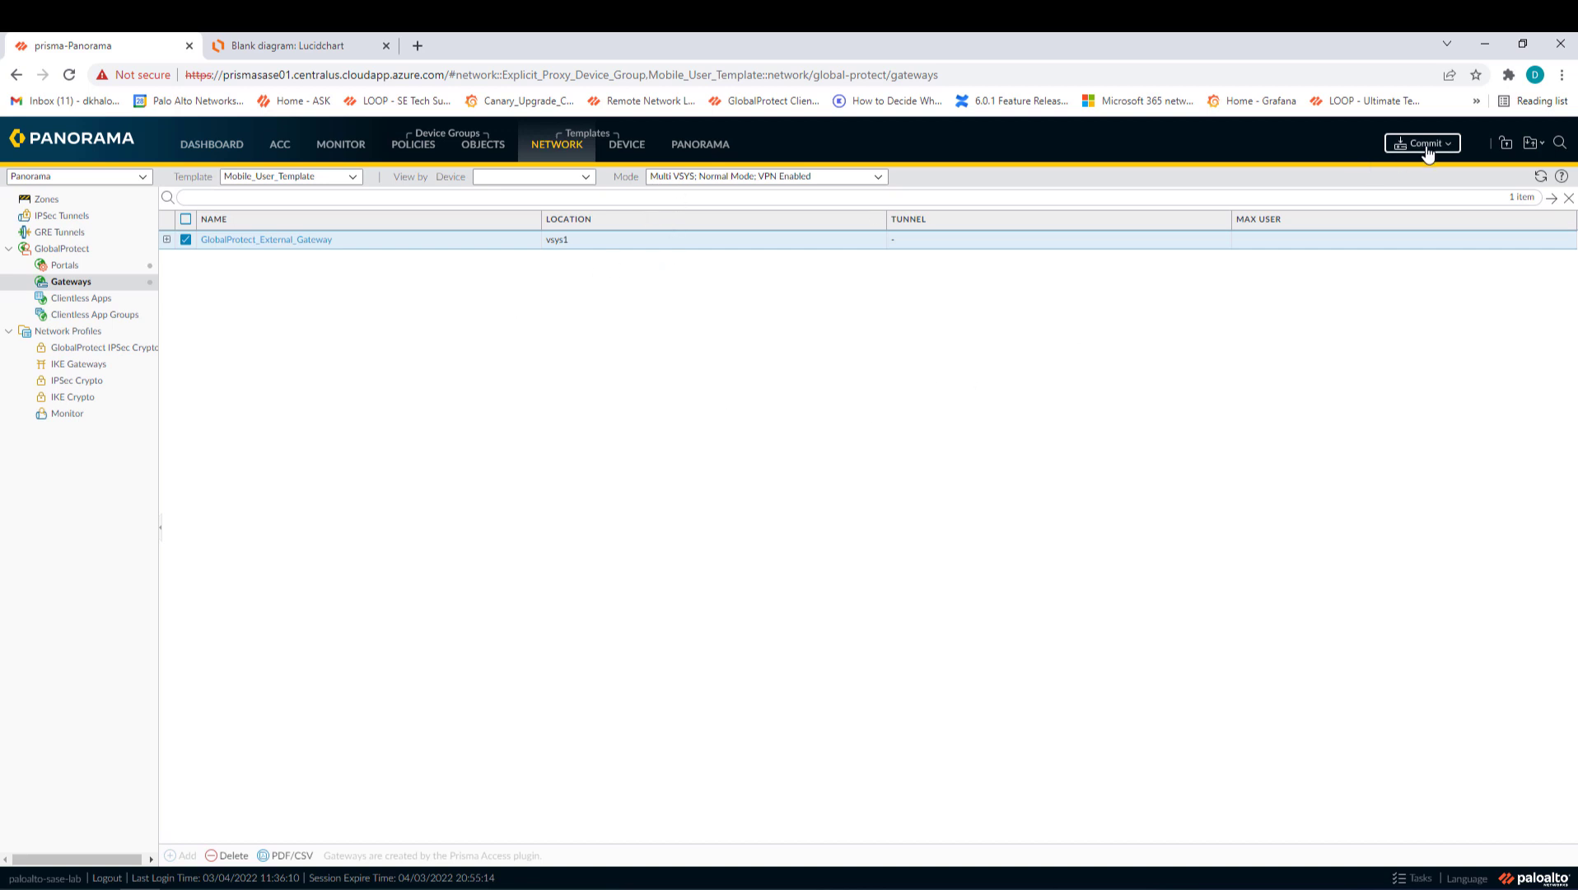
- Commit and push the Mobile_User_Template changes, then switch to the Win-DC VM window
click(1408, 208)
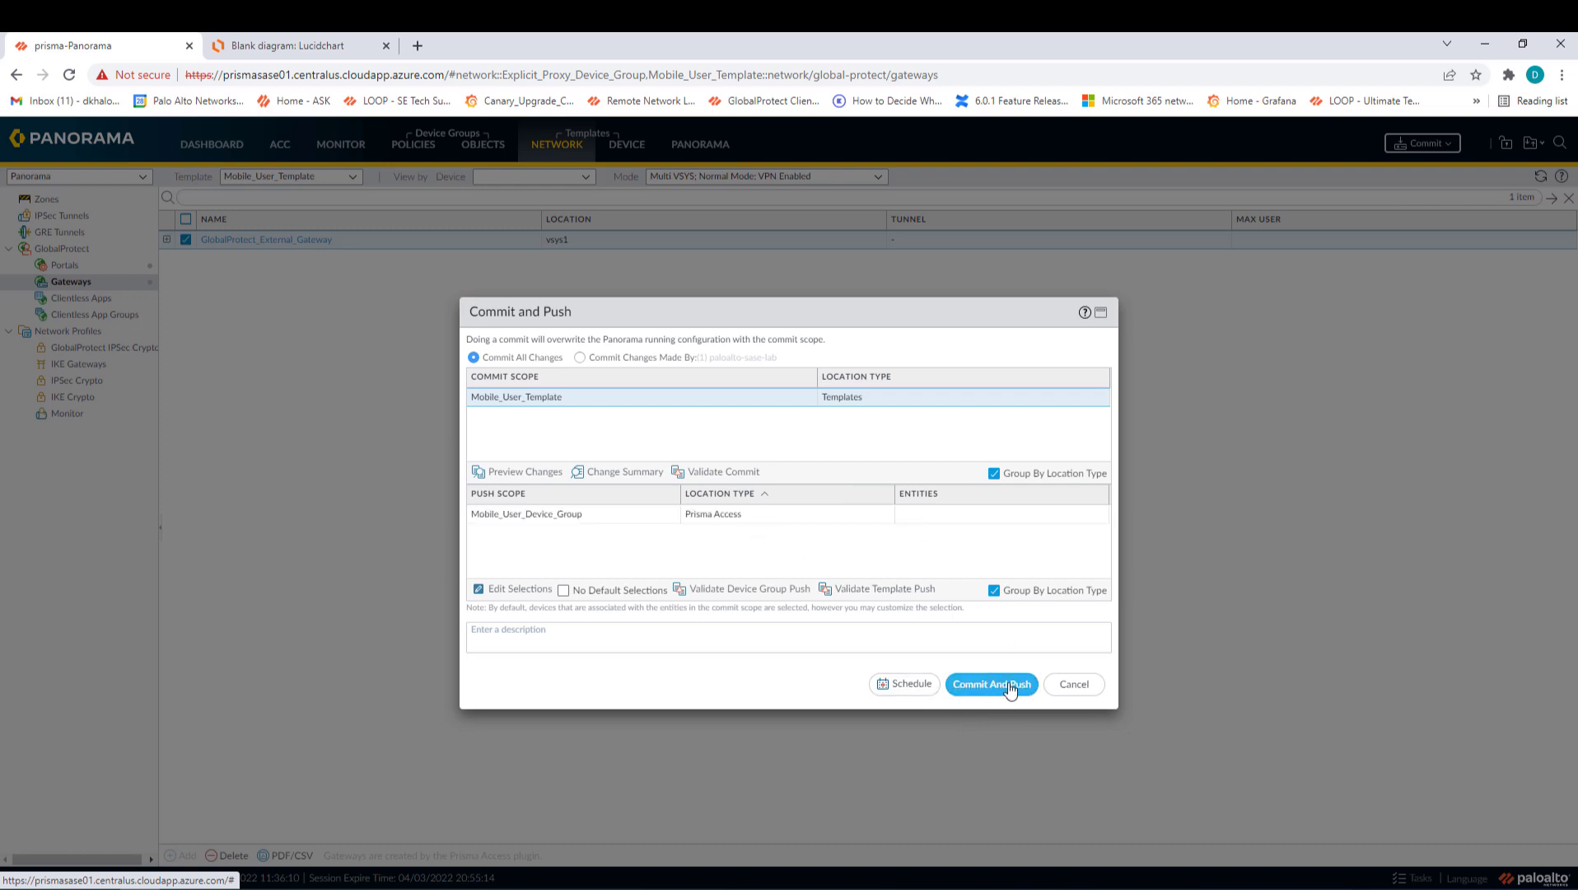
click(1010, 687)
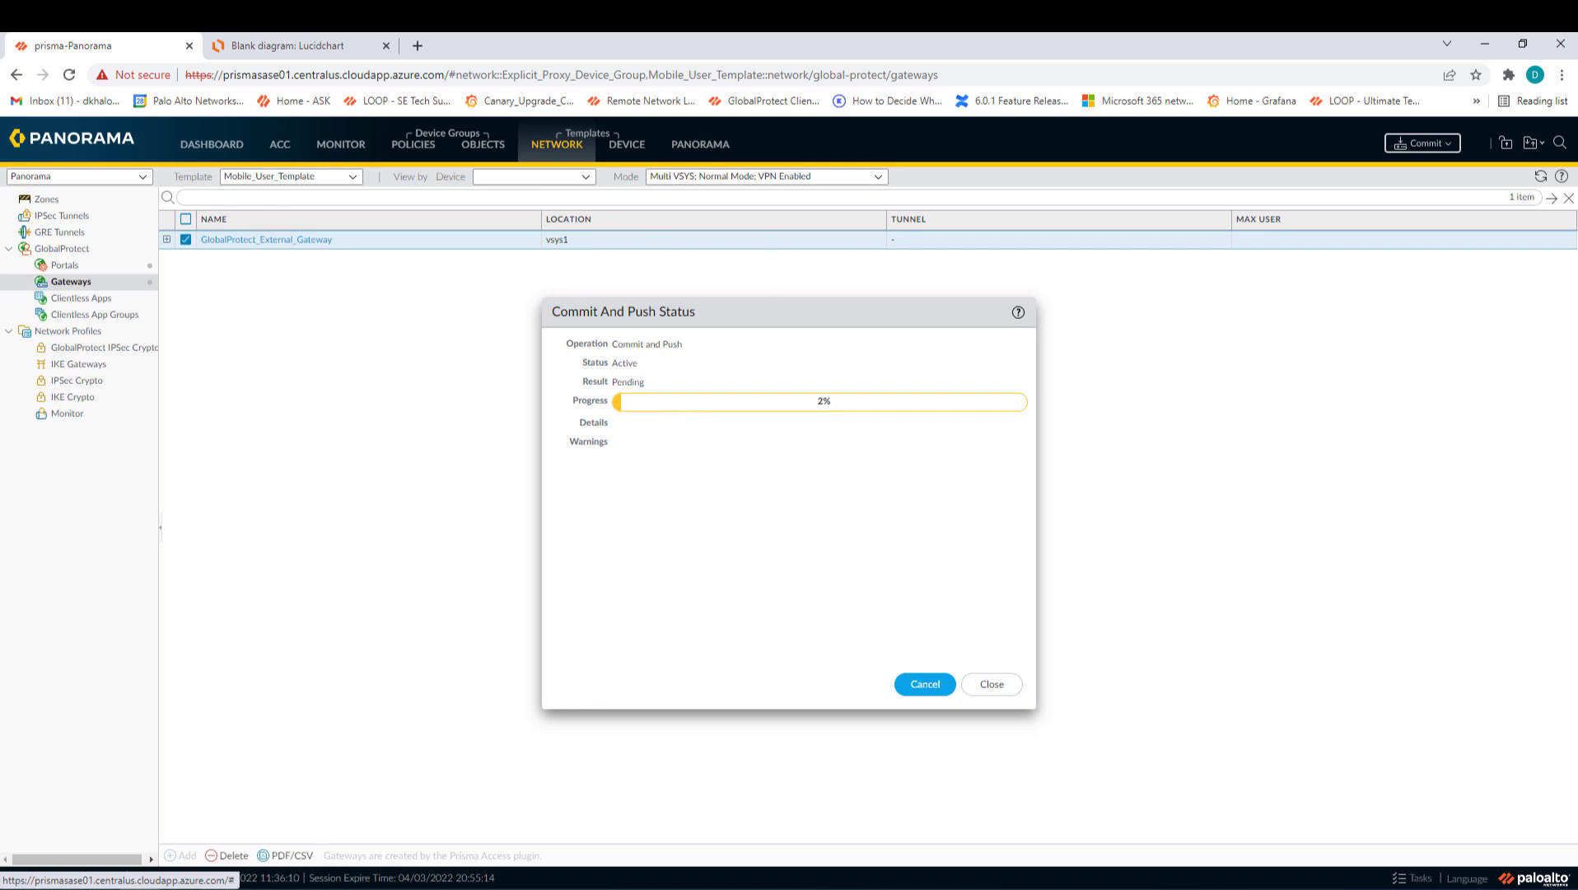
click(221, 888)
click(305, 803)
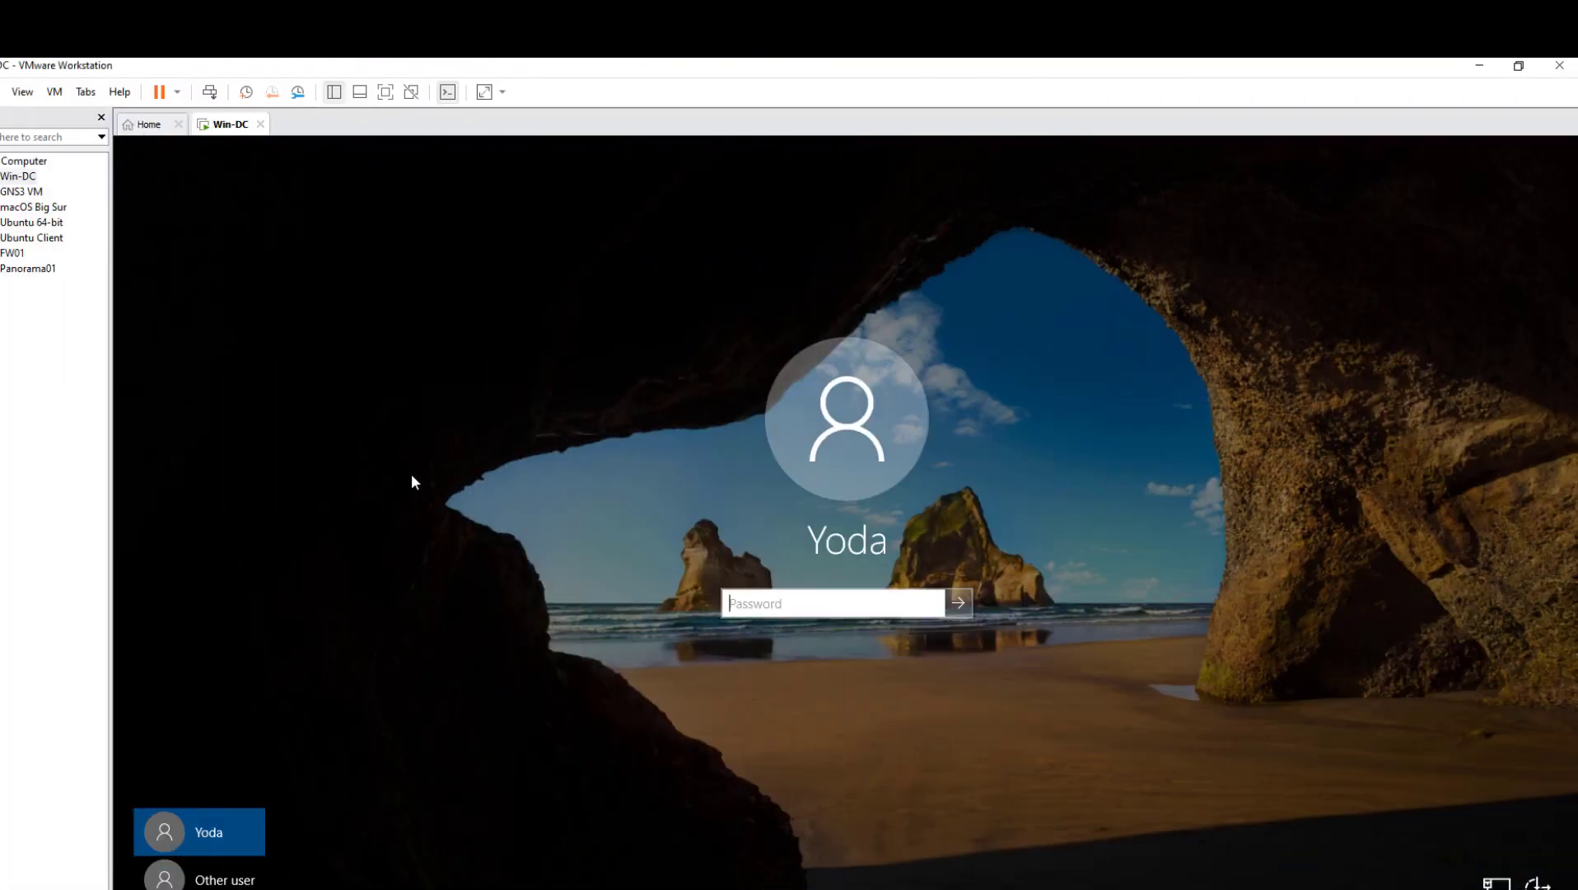
- Sign in to Windows on Win-DC with the account password and dismiss Shutdown Event Tracker
click(818, 604)
text(P)
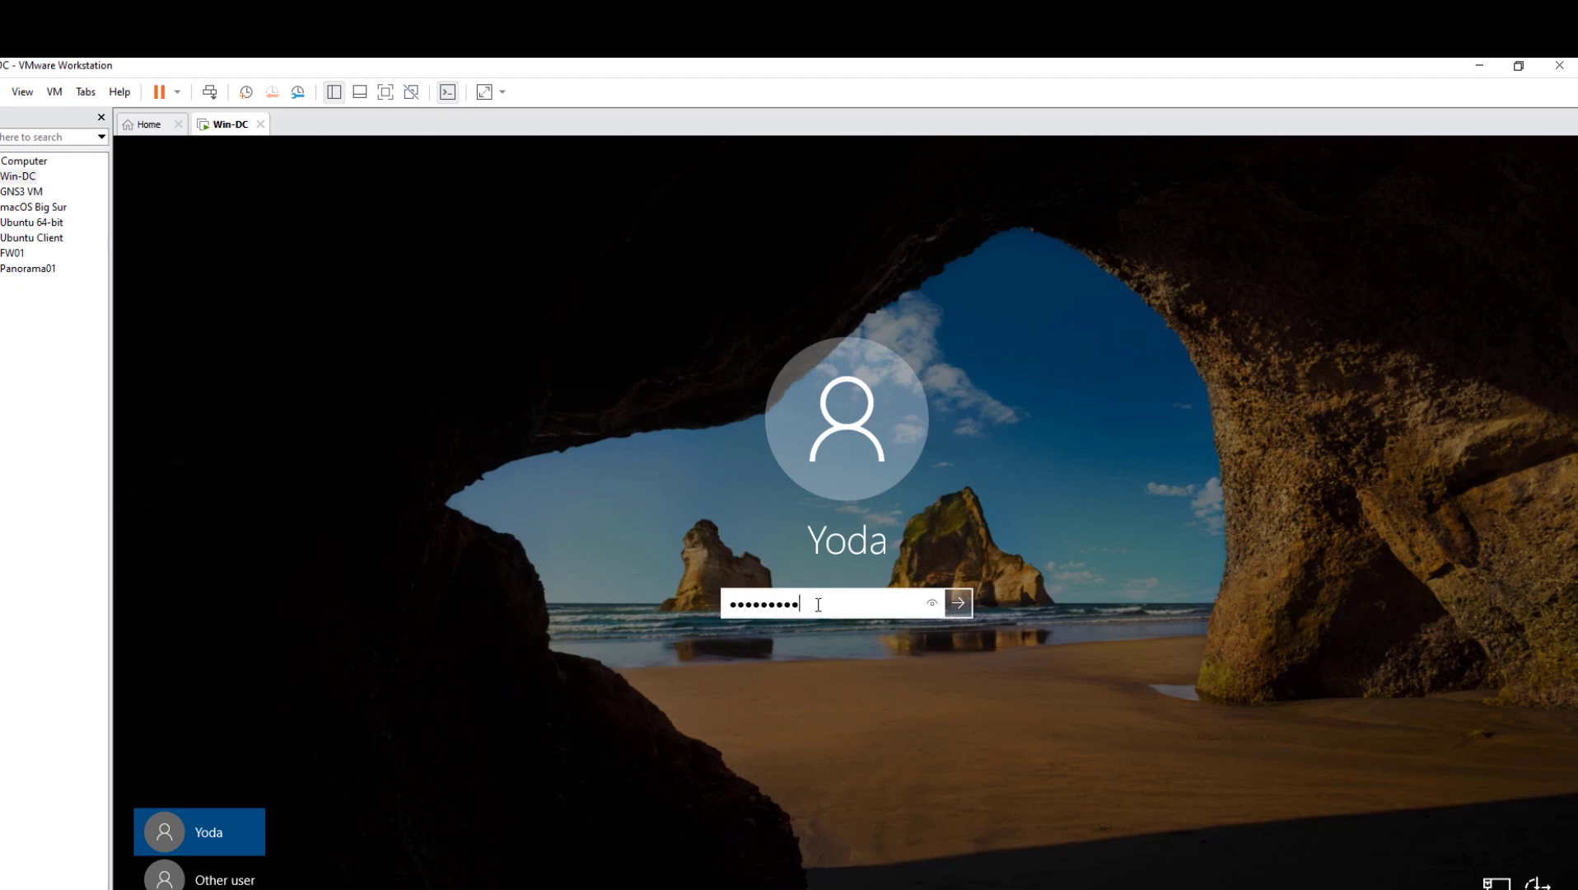
key(Return)
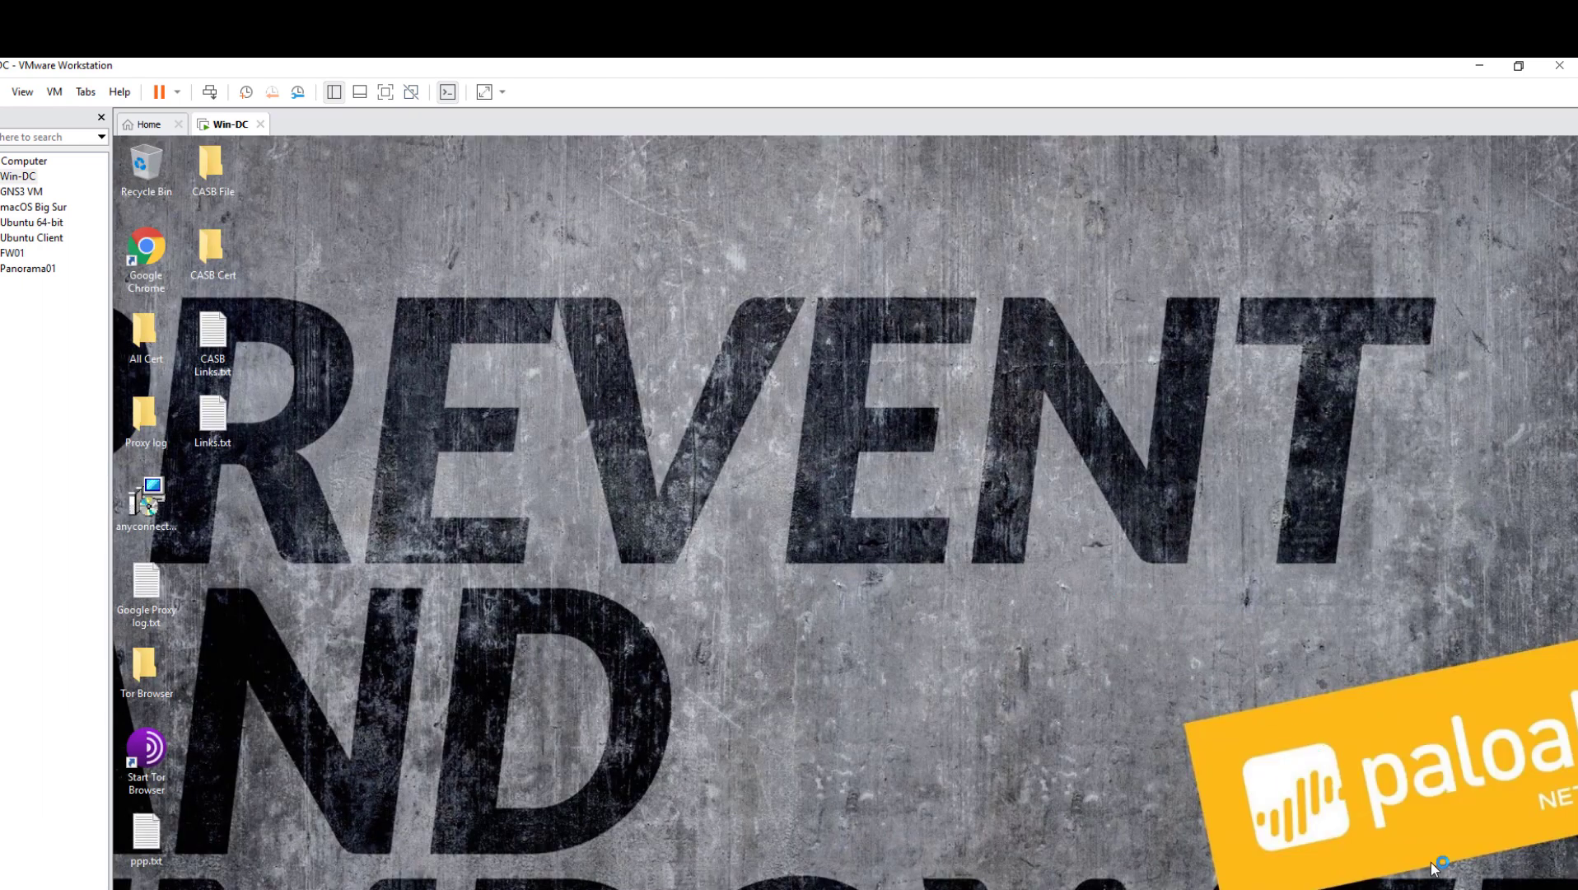
click(939, 642)
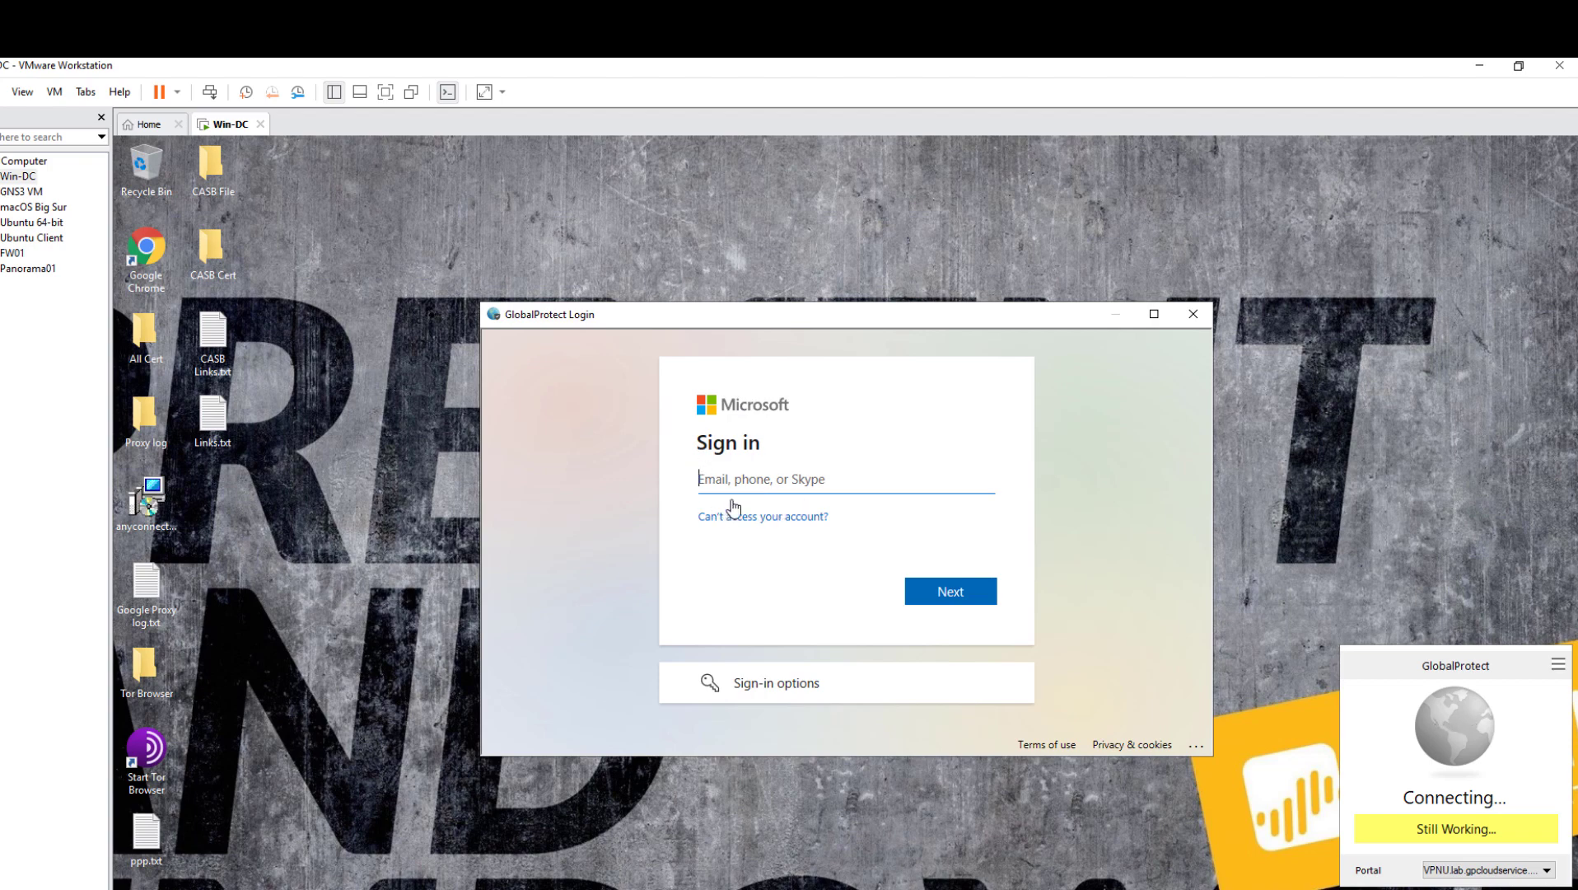
- Authenticate the test user with Microsoft by entering their e-mail and password
key(ctrl+v)
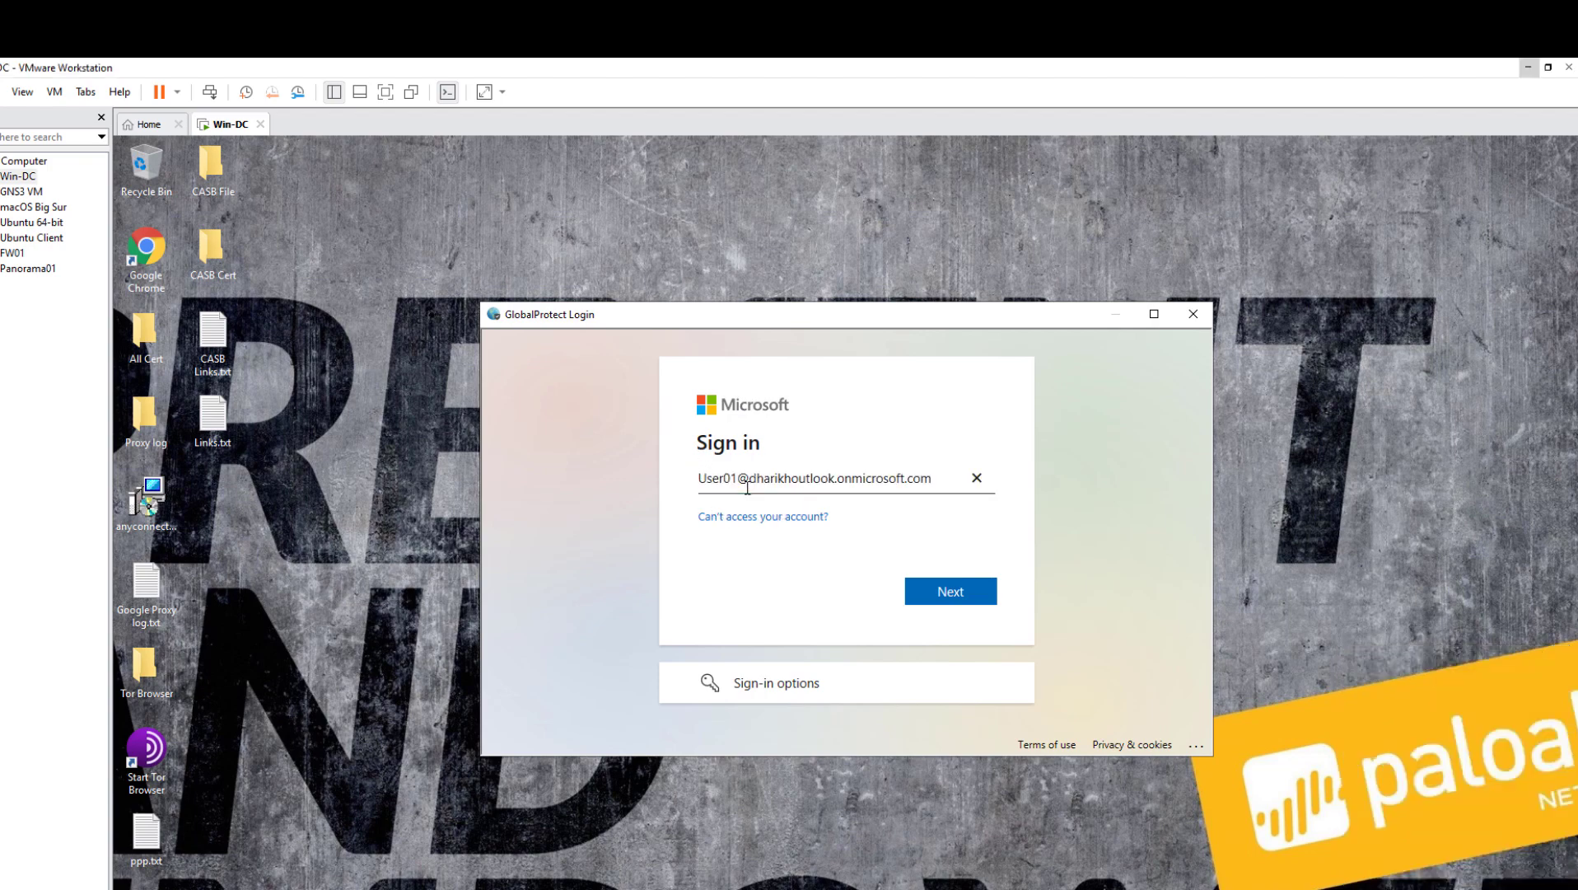
click(957, 594)
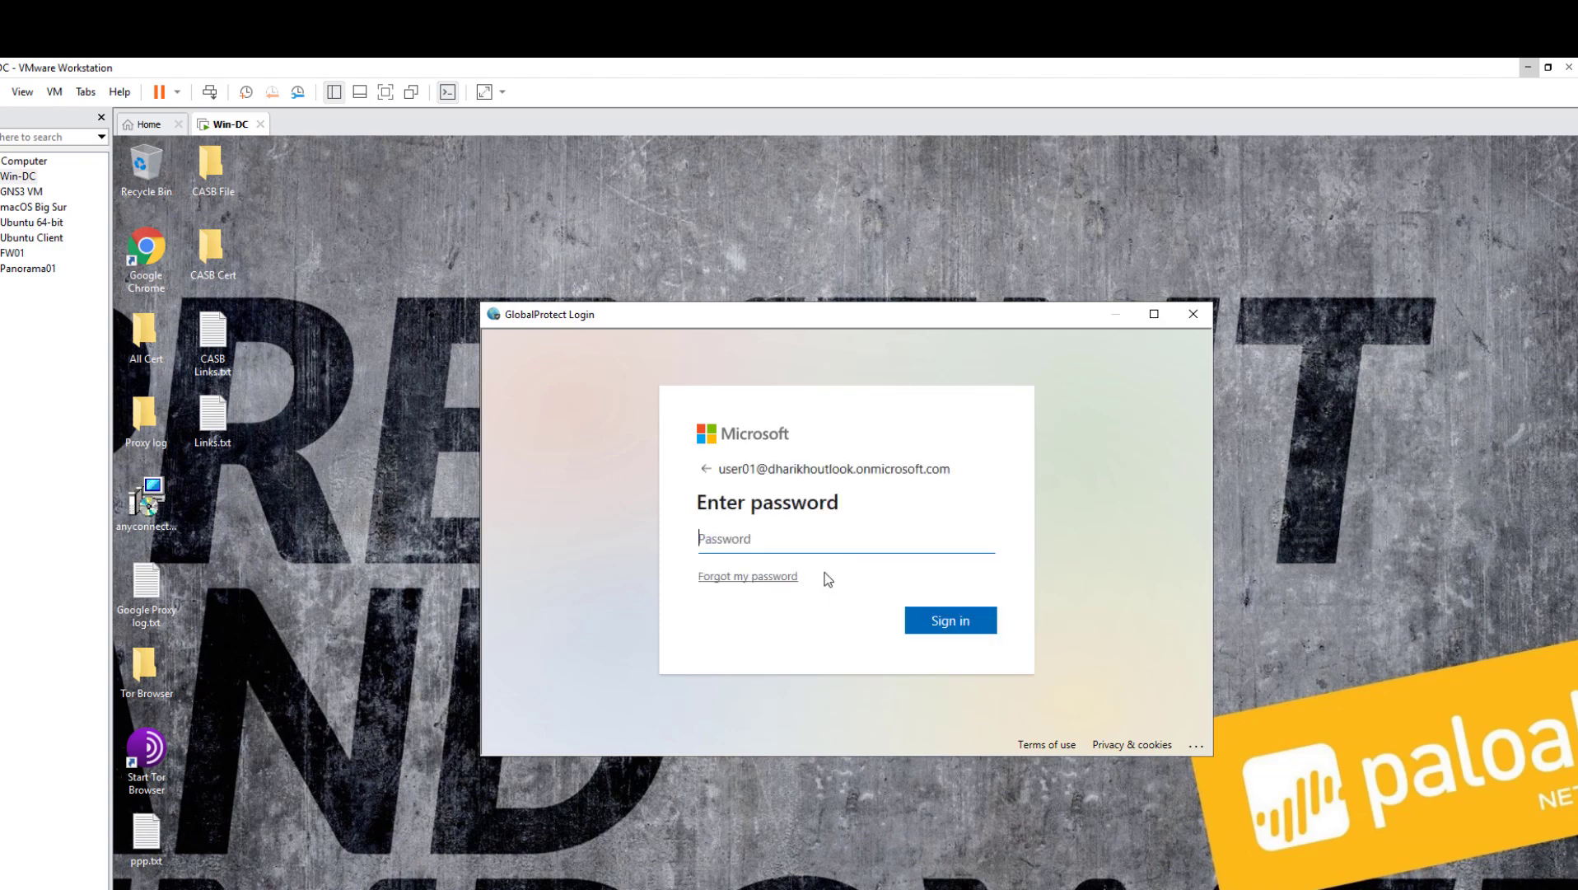
text(••••••••••)
key(Return)
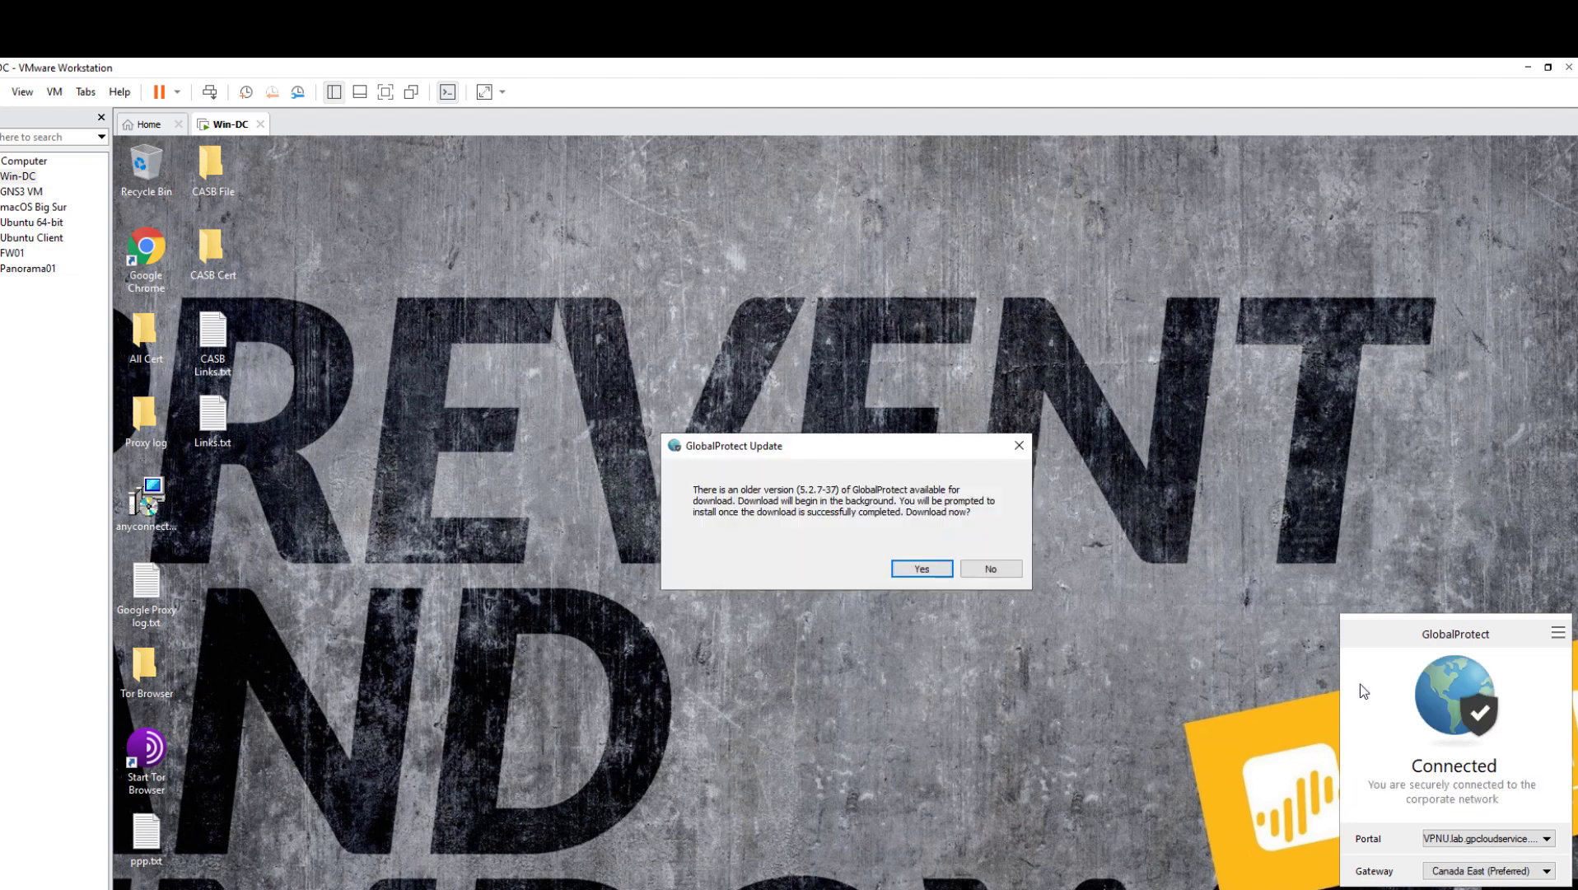
- Decline the GlobalProtect update, check the signed-in user in GlobalProtect Settings, and minimize VMware
click(998, 570)
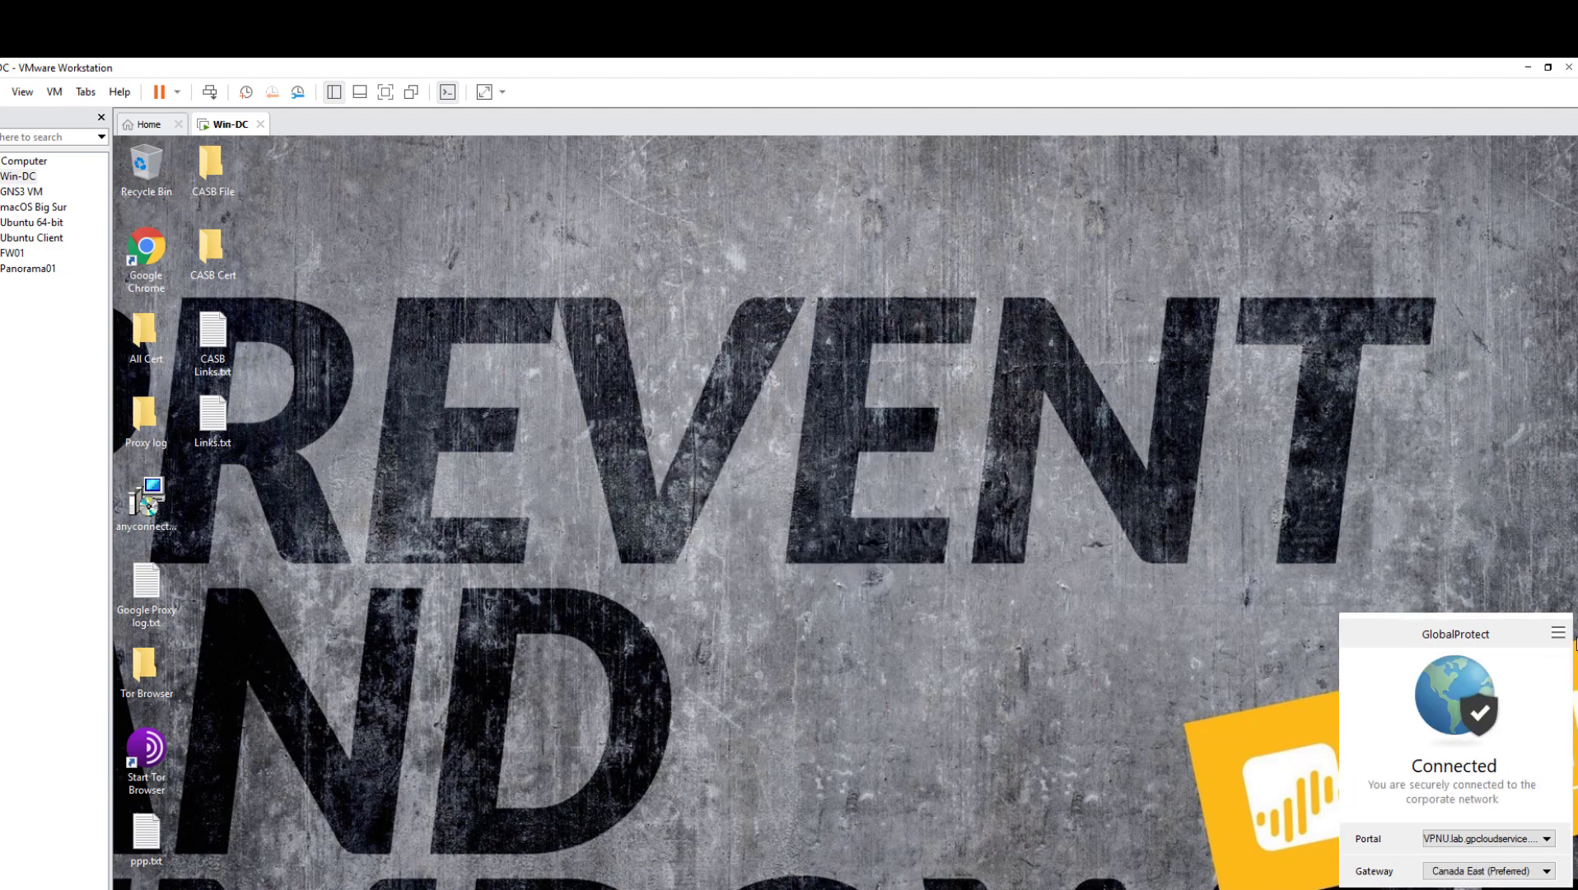
click(1559, 635)
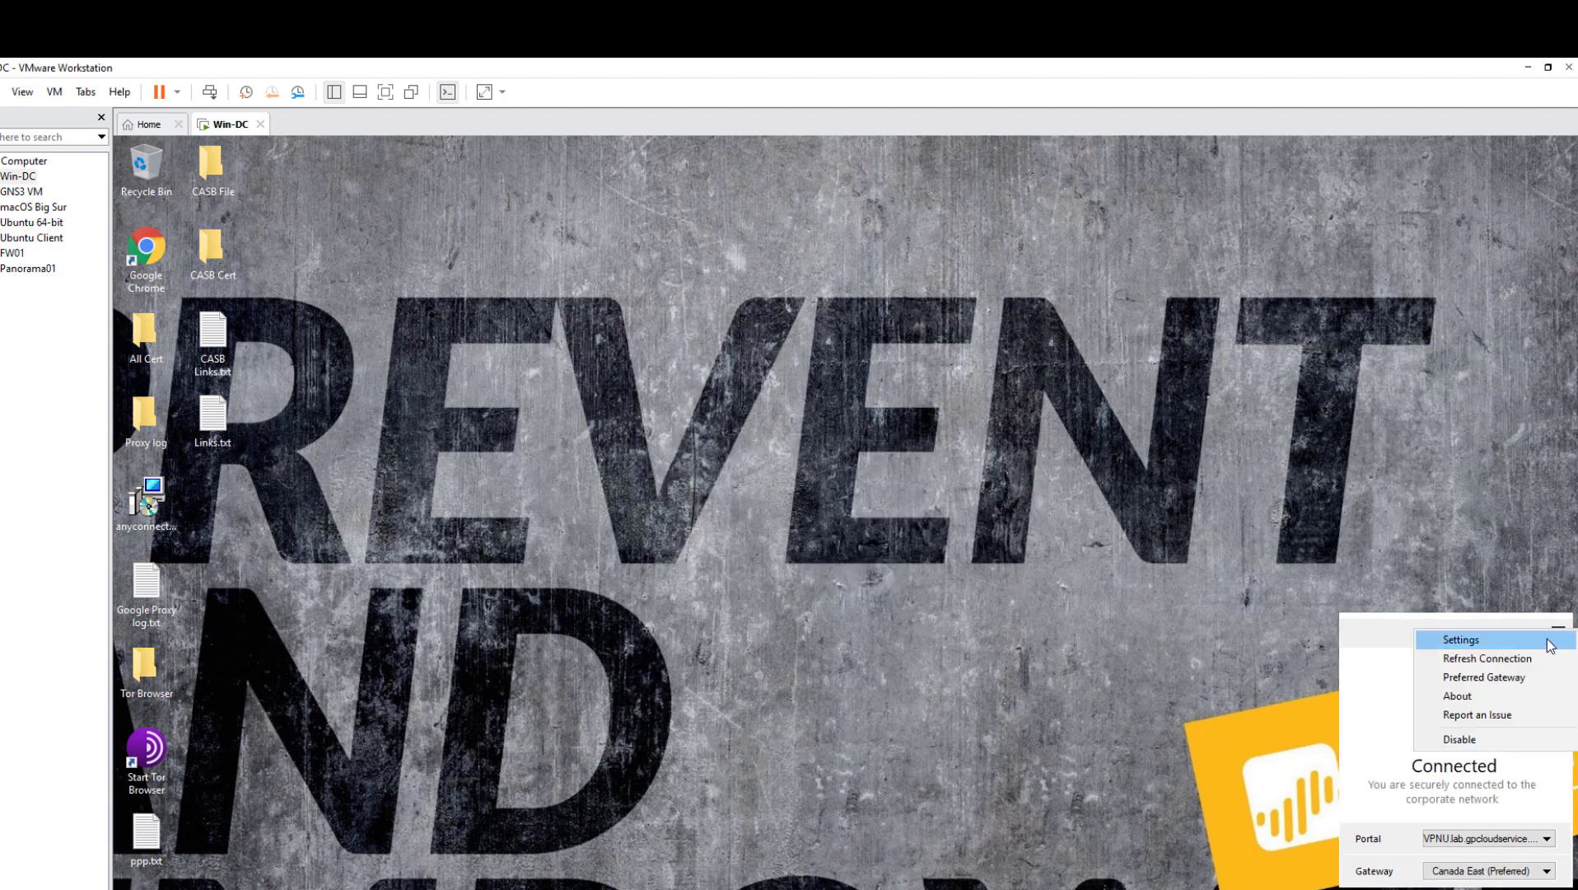
click(1367, 637)
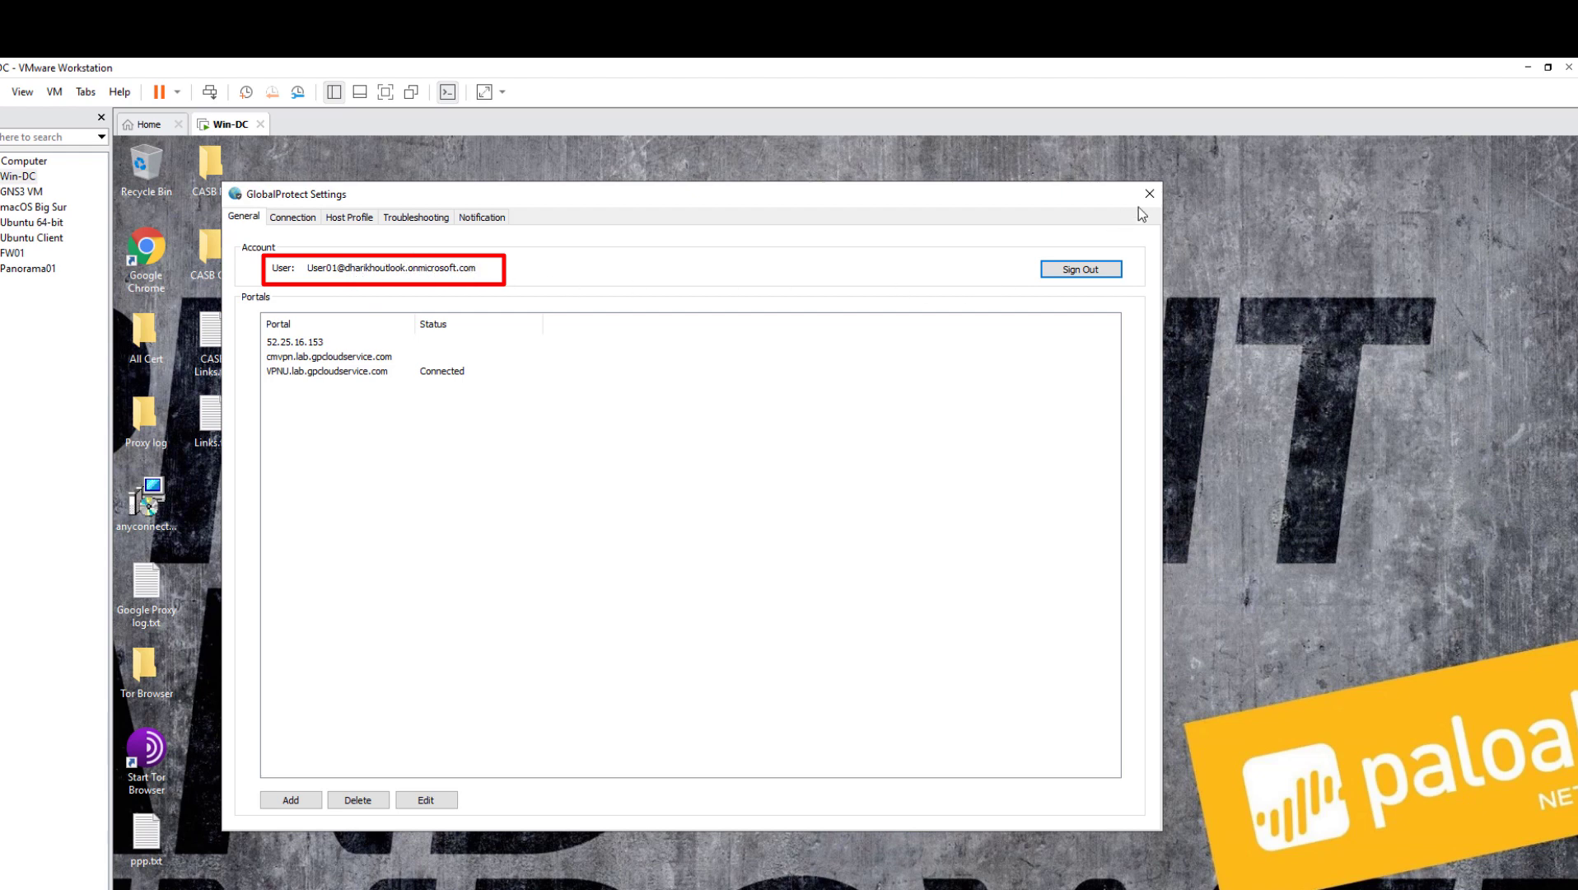
click(1206, 273)
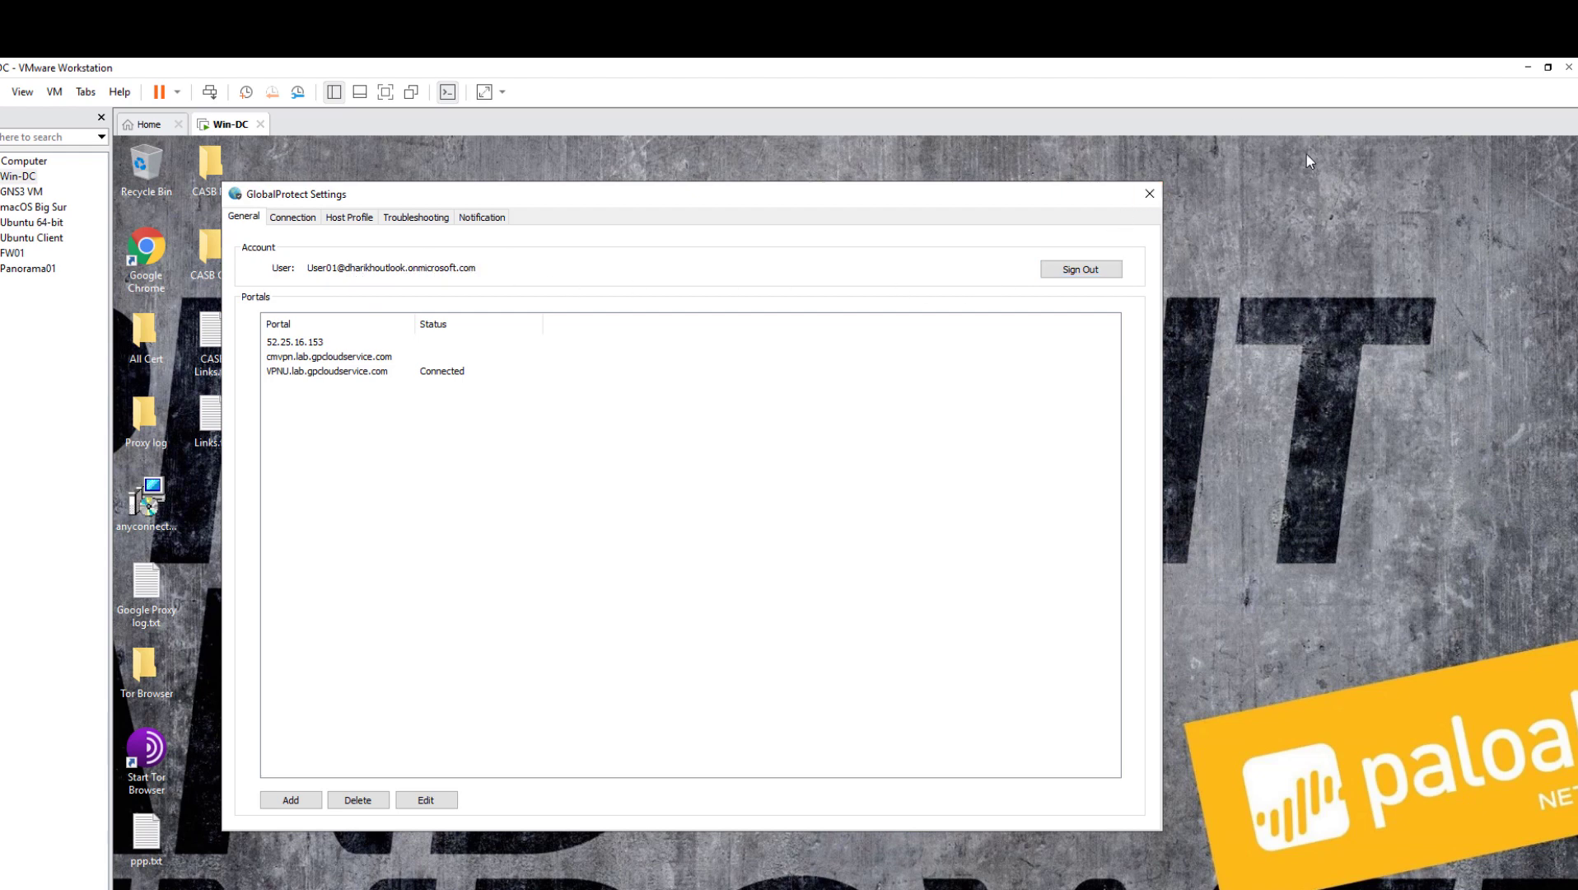
click(1528, 67)
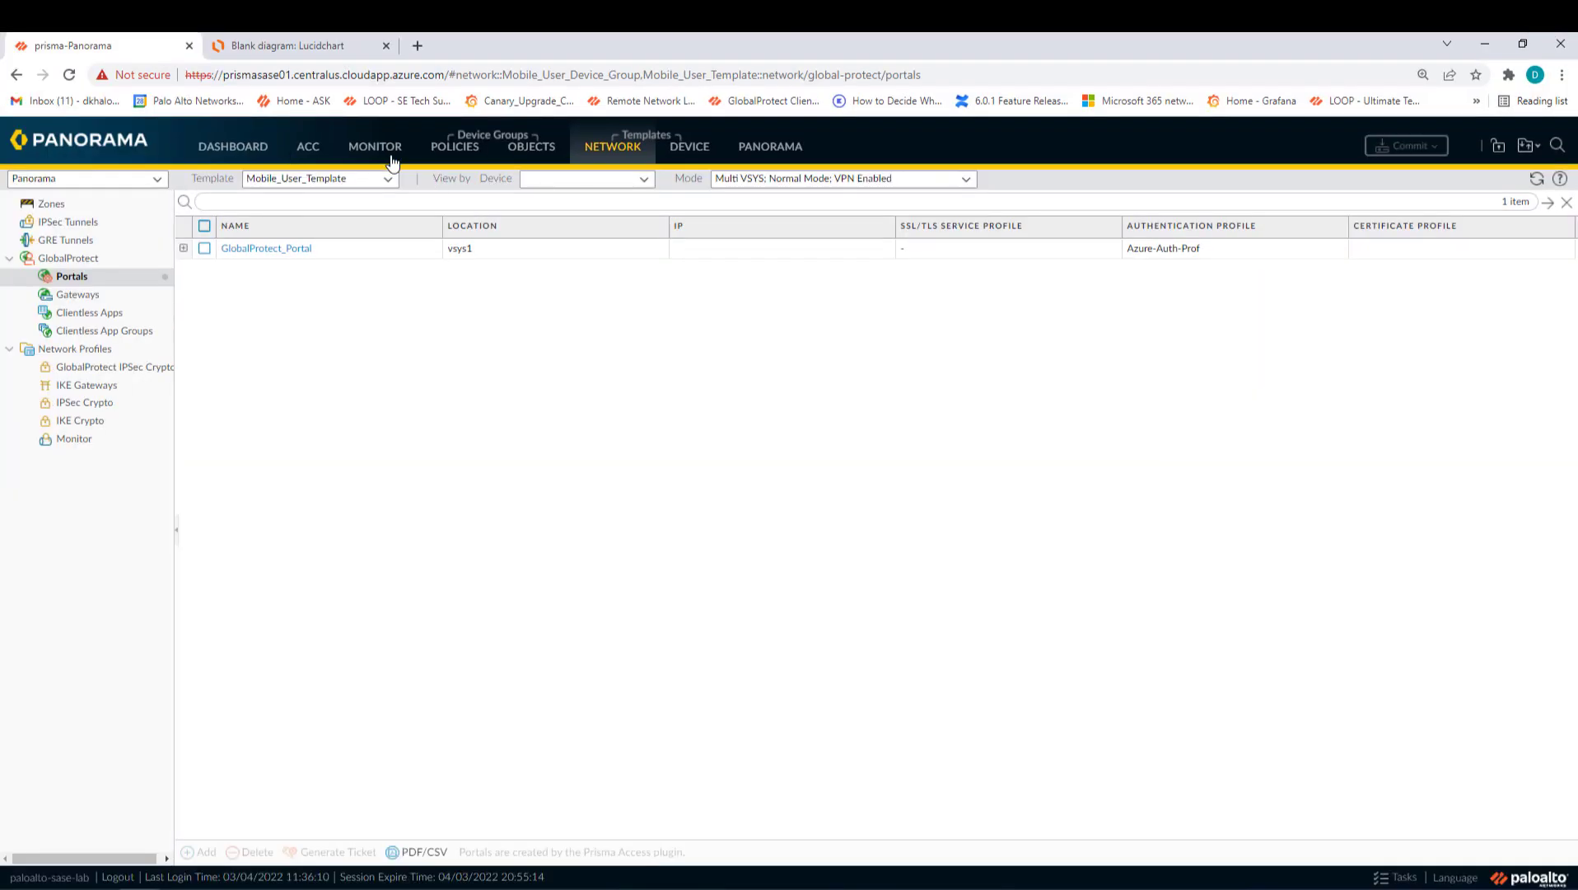
- Filter Traffic logs to Mobile_User_Device_Group for the Last 15 Minutes, widening Source User, then view GlobalProtect logs
click(390, 159)
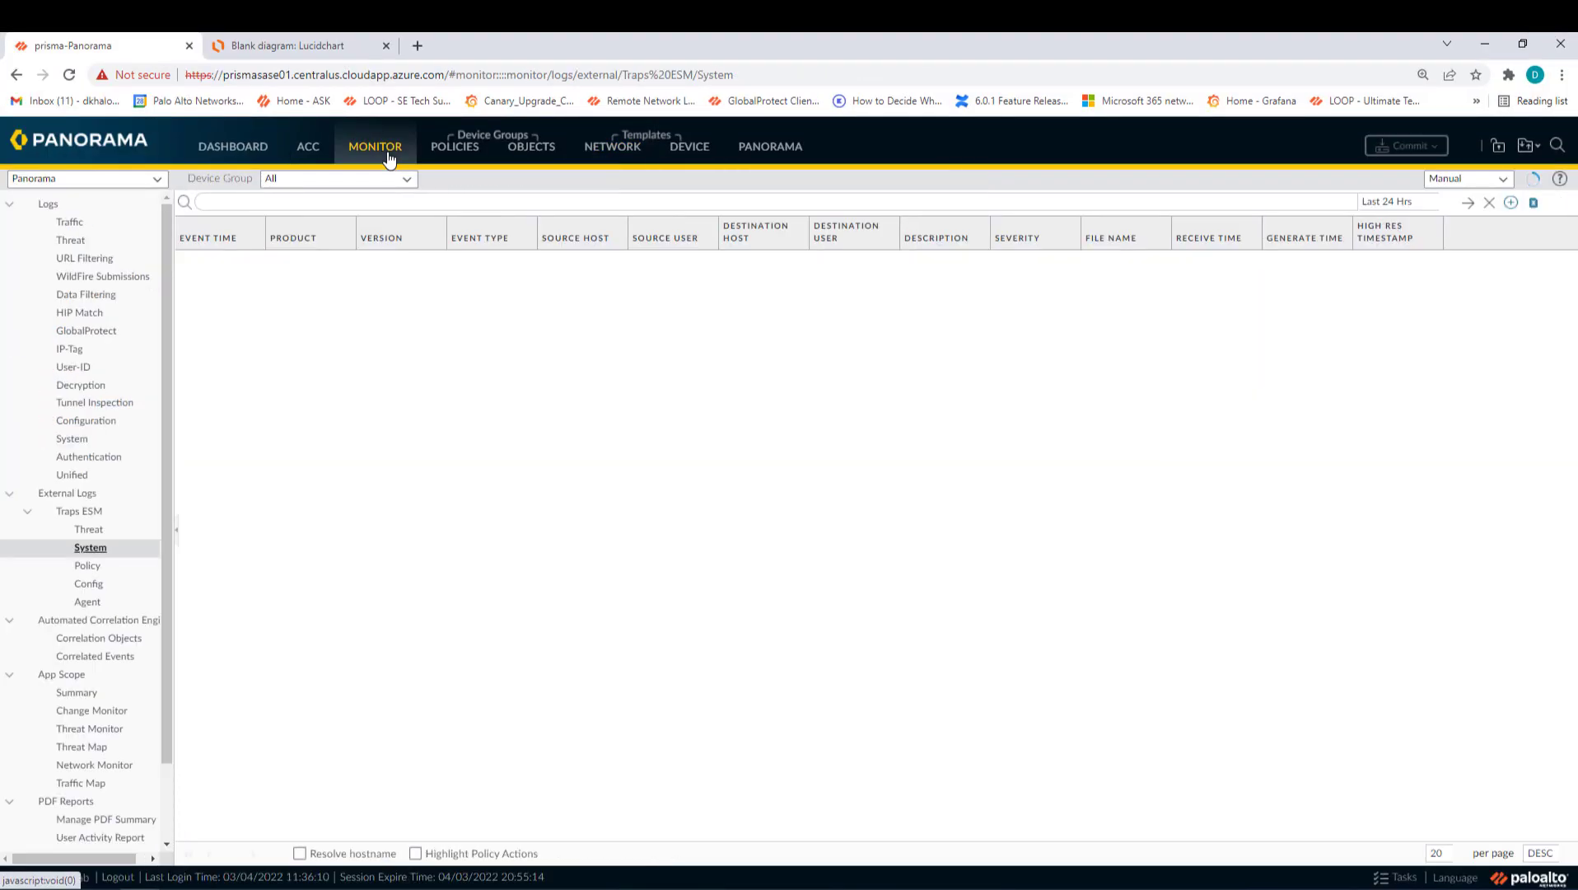
click(59, 222)
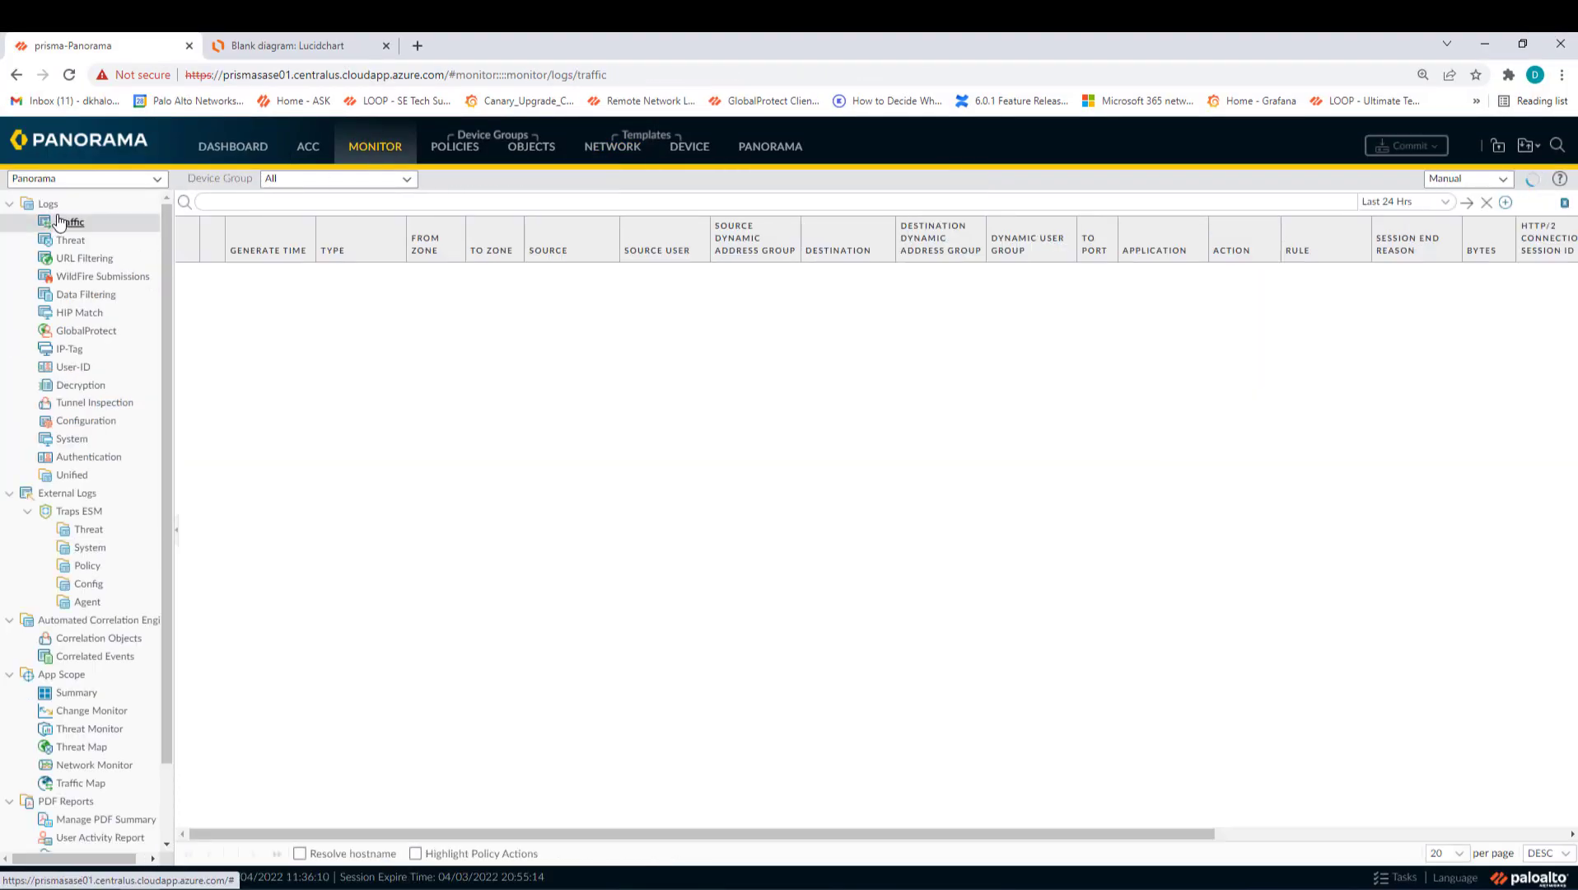
click(406, 180)
click(315, 243)
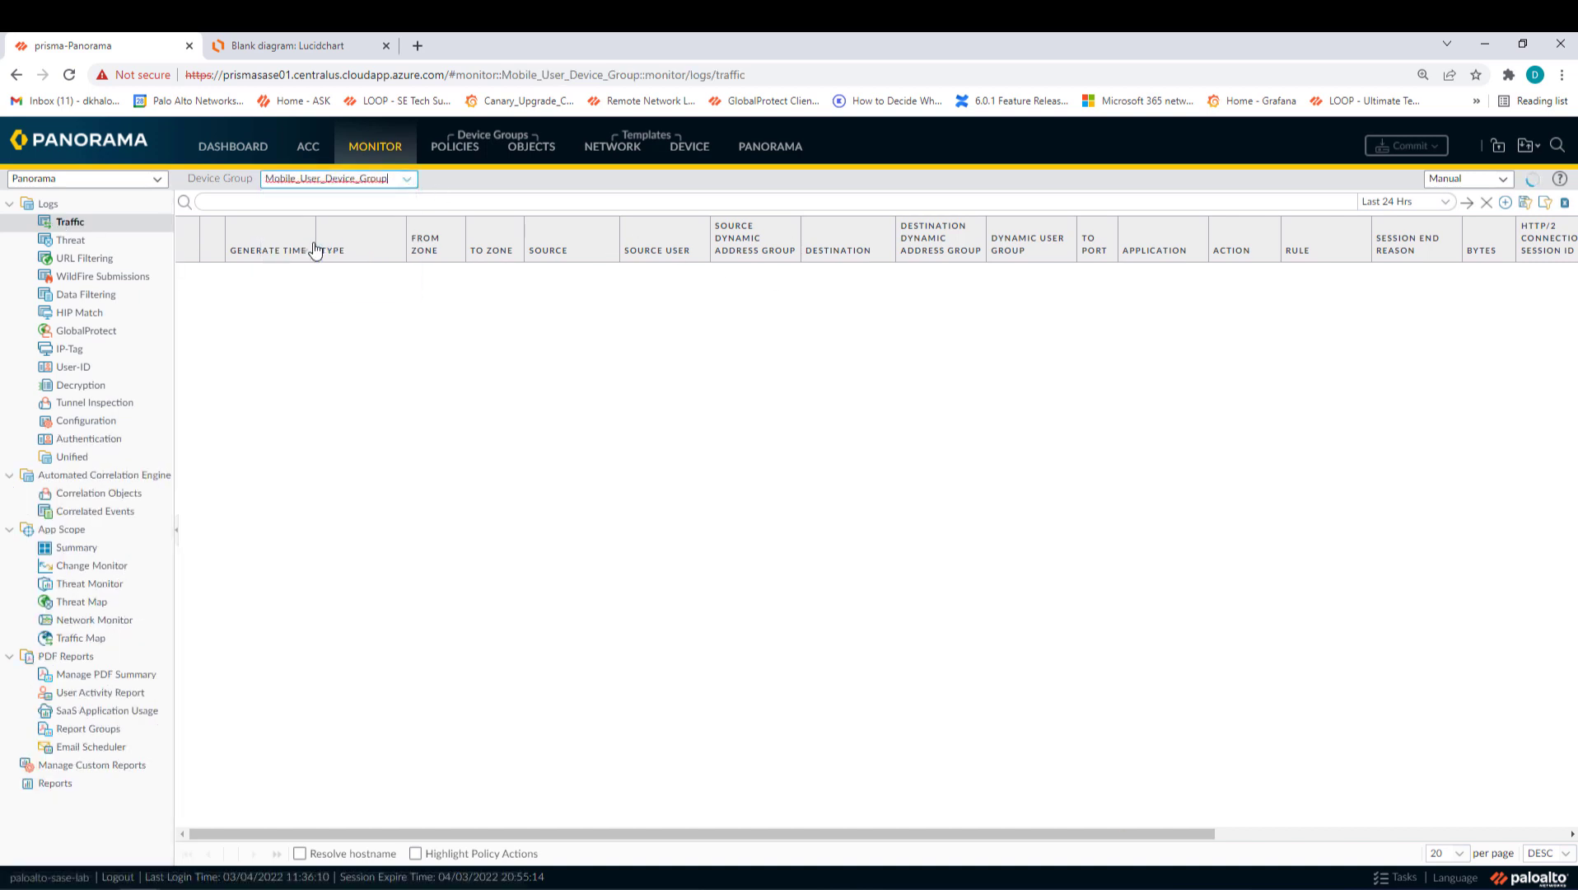
click(1441, 204)
click(1432, 217)
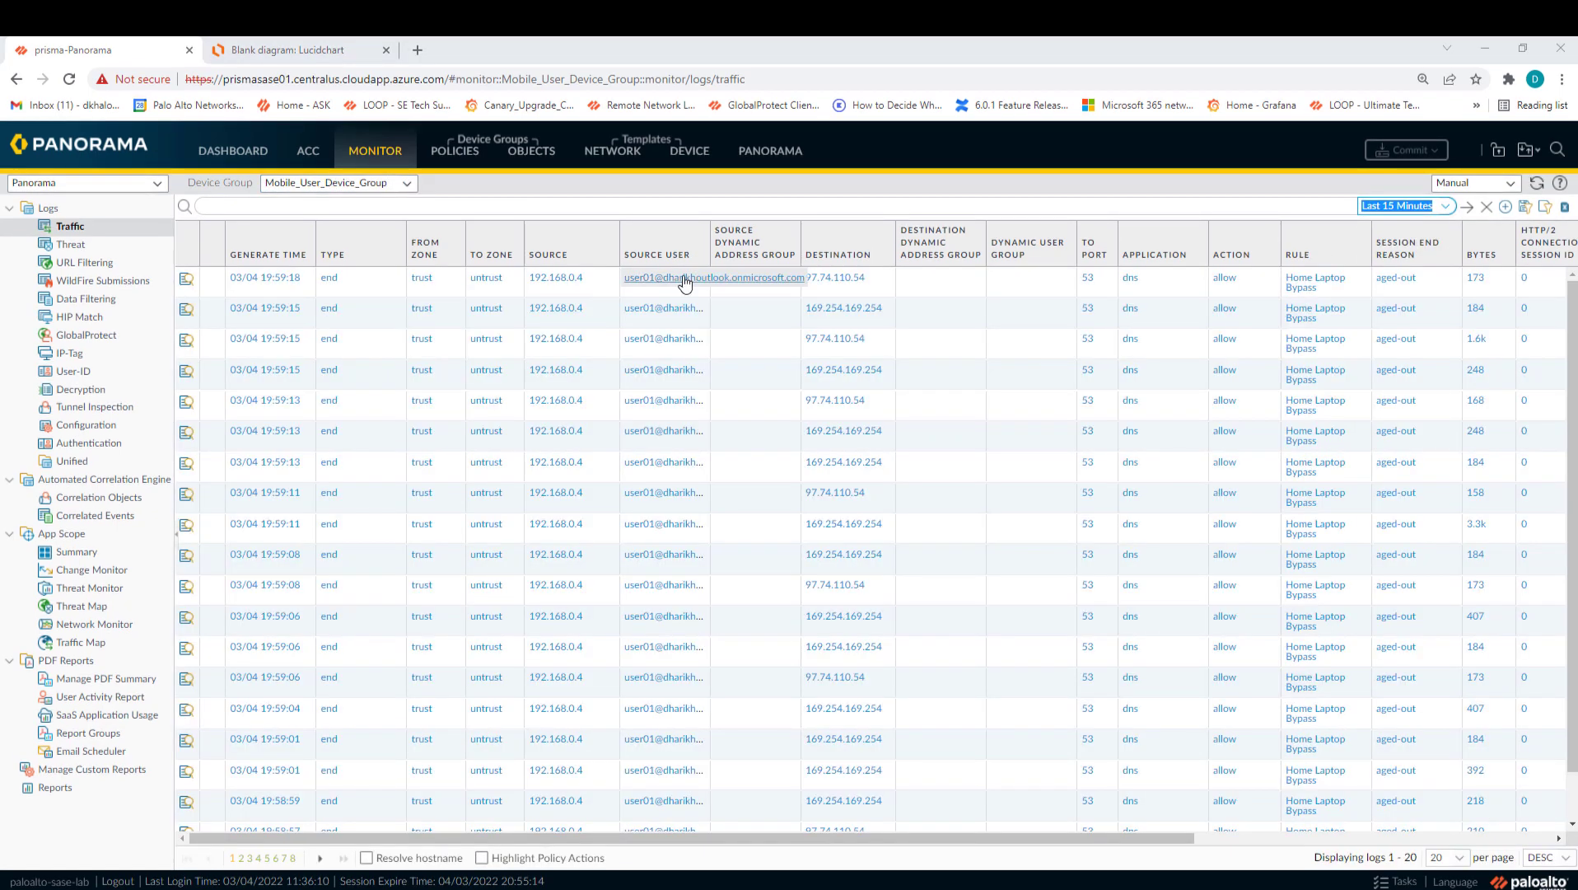
drag(711, 247, 797, 247)
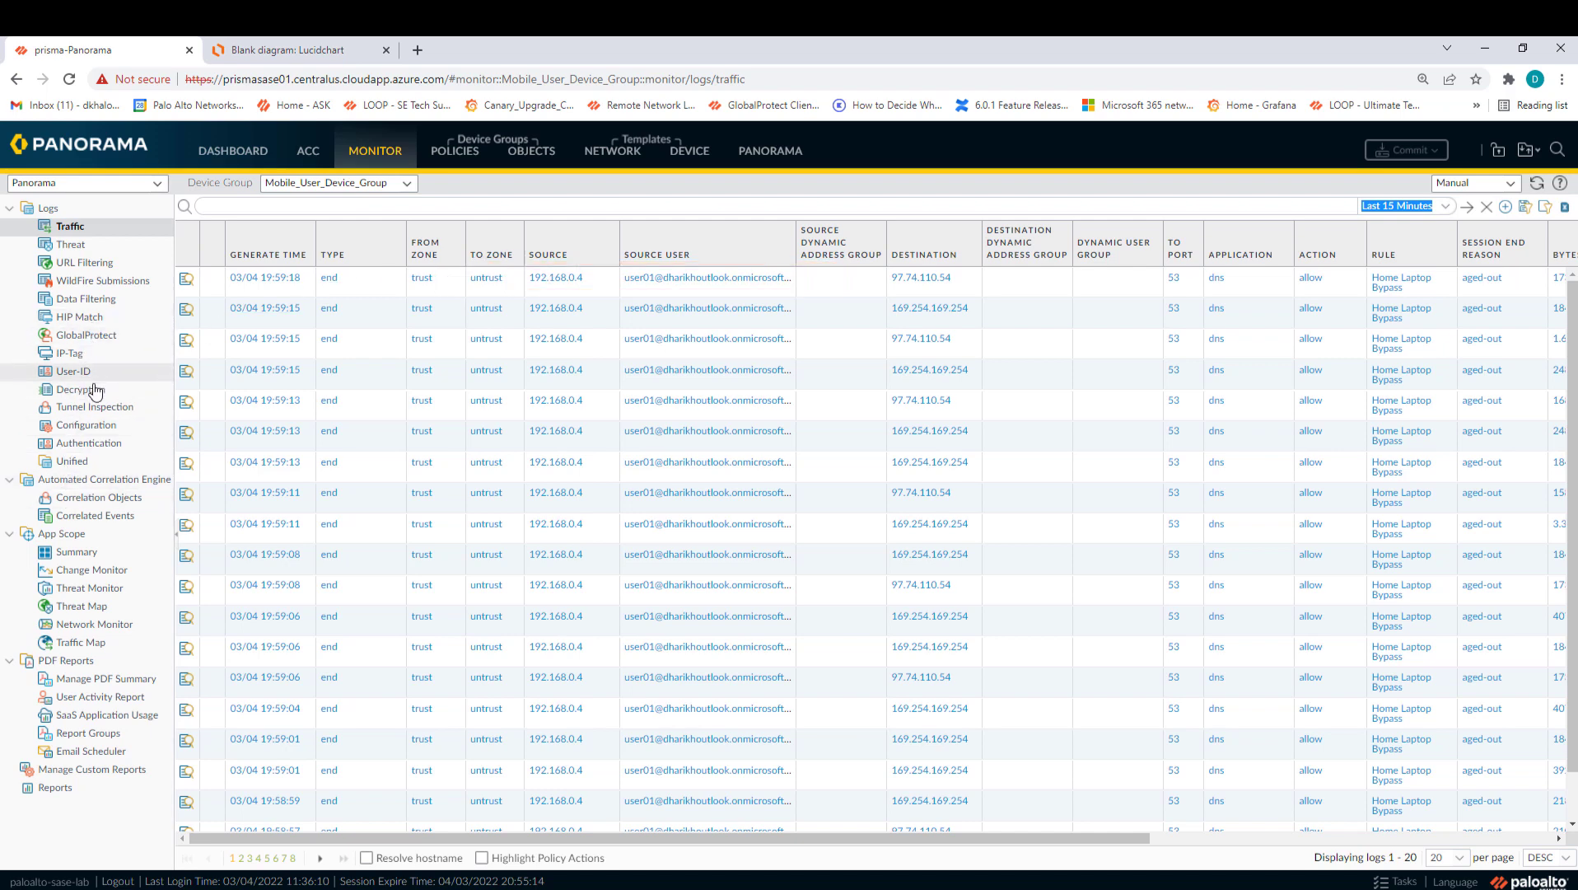
click(89, 334)
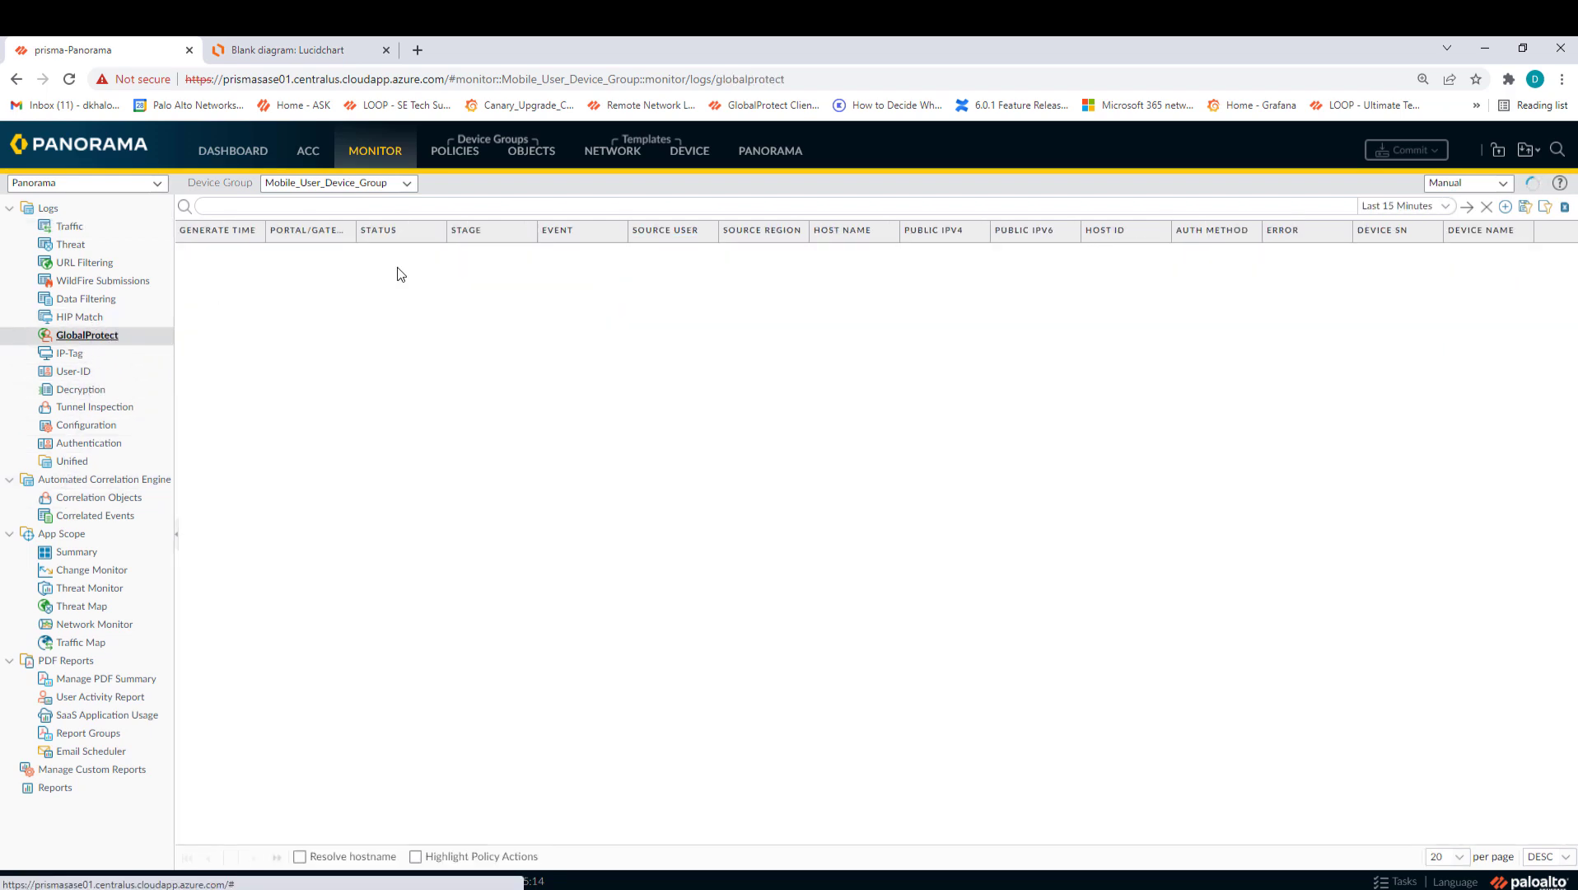